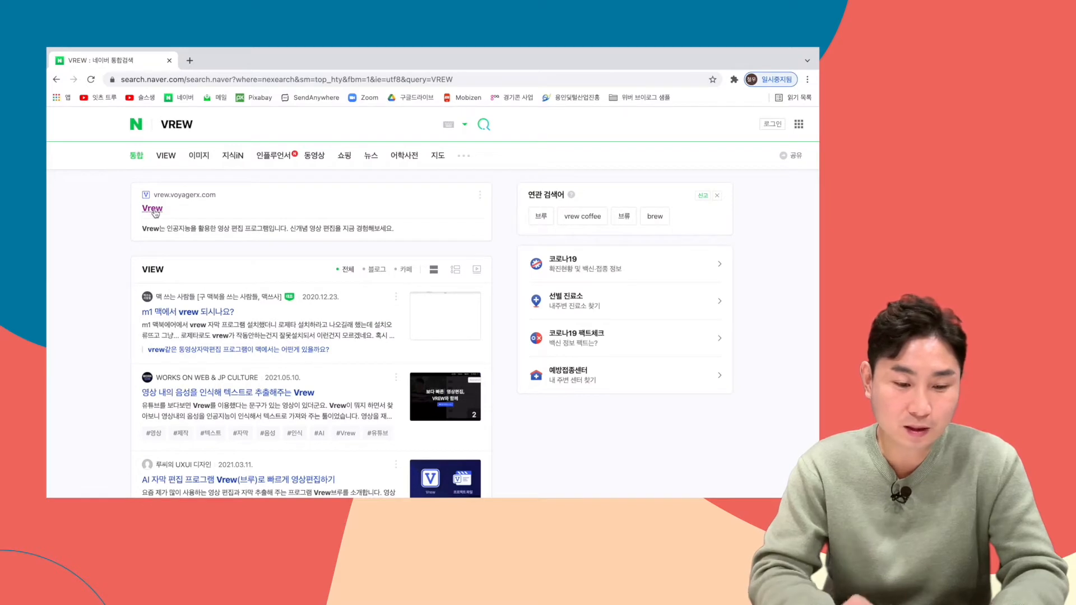
# - Open the Vrew website from the search results, and dismiss the new-feature announcement in the Vrew editor
pyautogui.click(154, 210)
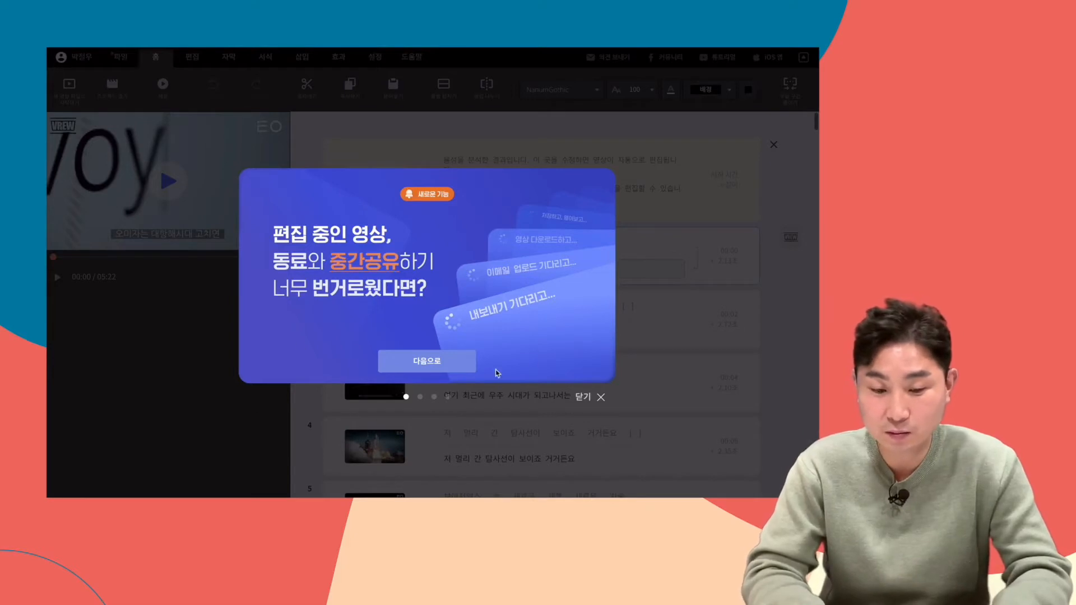
pyautogui.click(585, 398)
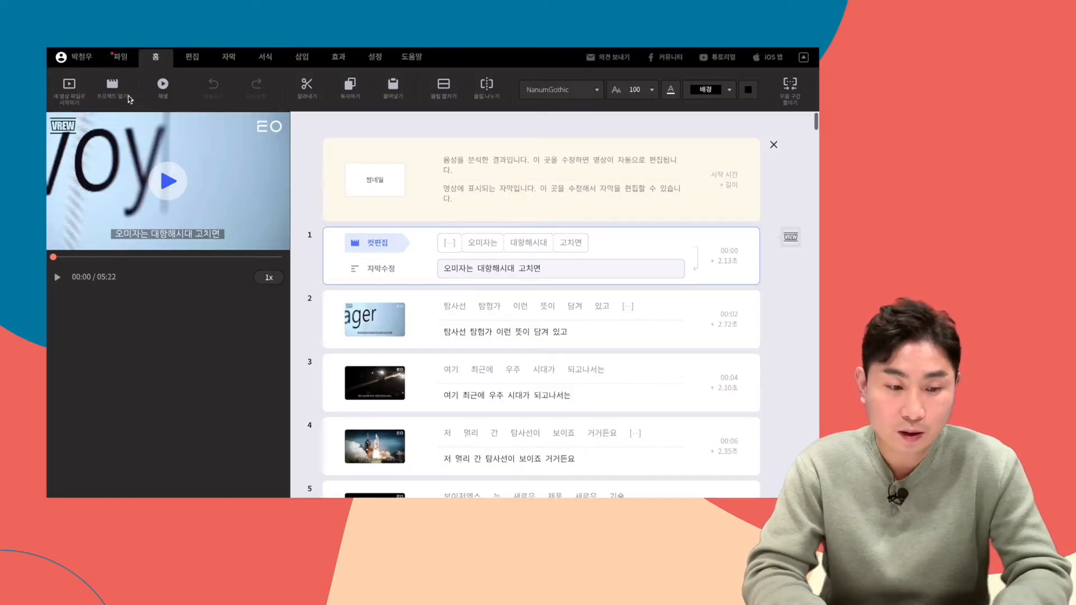
pyautogui.click(85, 61)
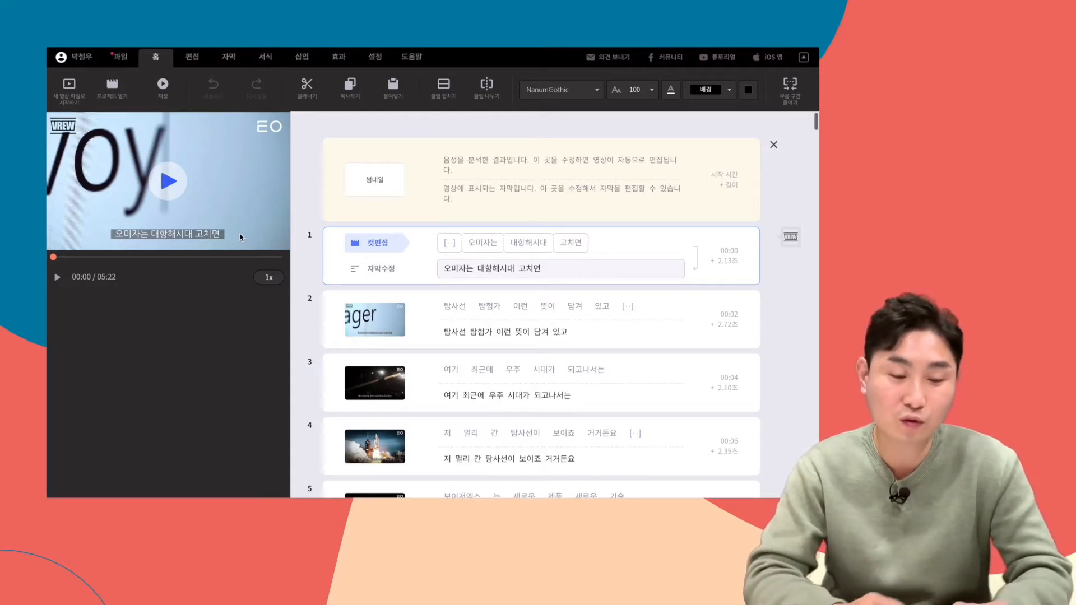
# - Start a new project from the video file 브루 테스트 영상.mov in the 다운로드 folder
pyautogui.click(122, 57)
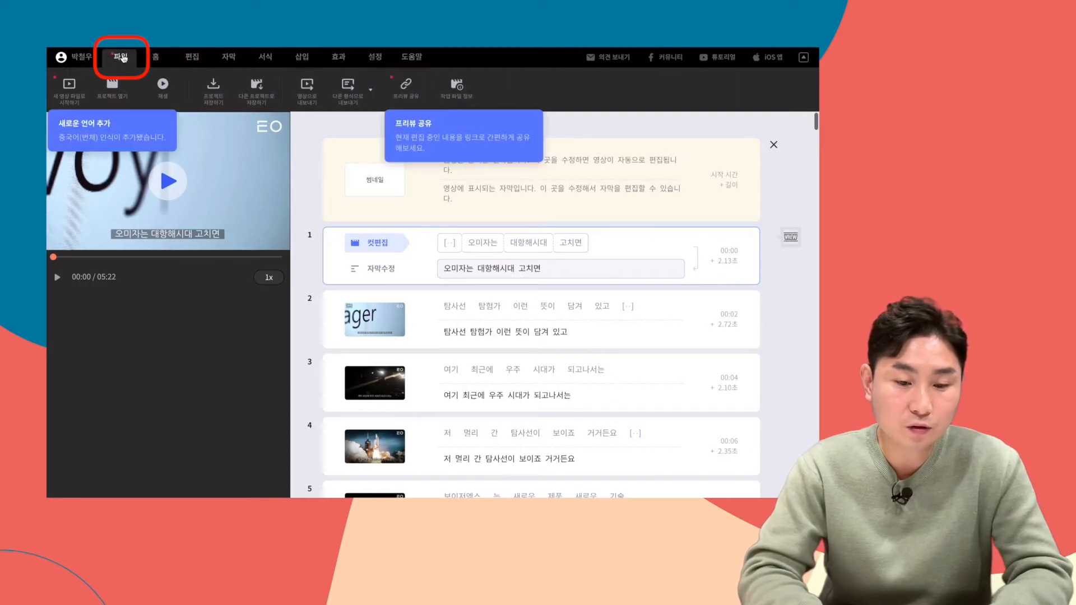
pyautogui.click(69, 93)
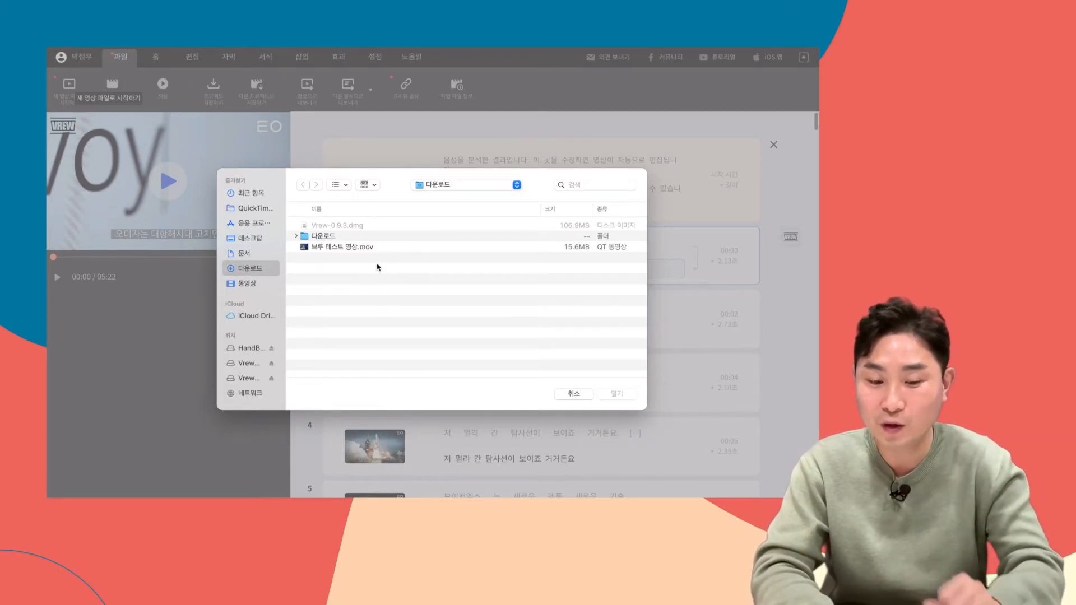
pyautogui.doubleClick(357, 247)
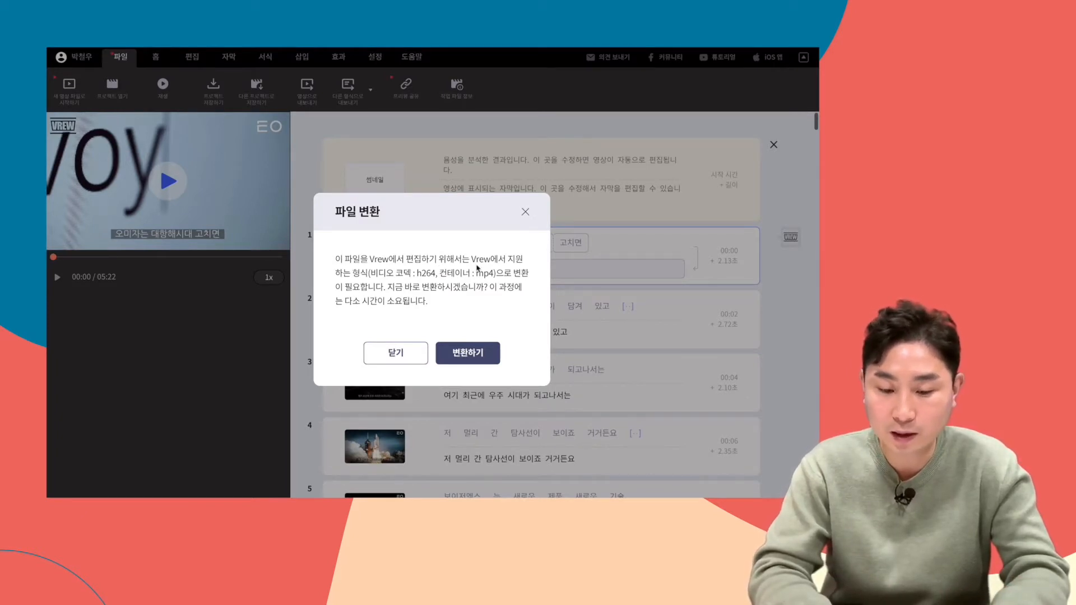
# - Convert the video to the supported format, accepting the FFmpeg update, and run speech recognition with the language 한국어
pyautogui.click(471, 354)
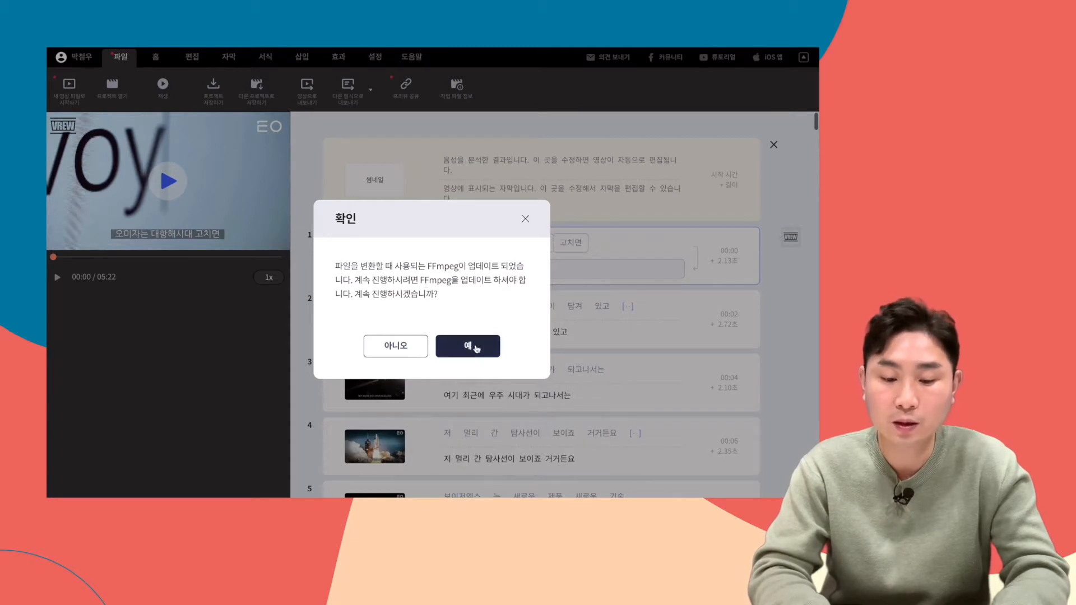
pyautogui.click(474, 350)
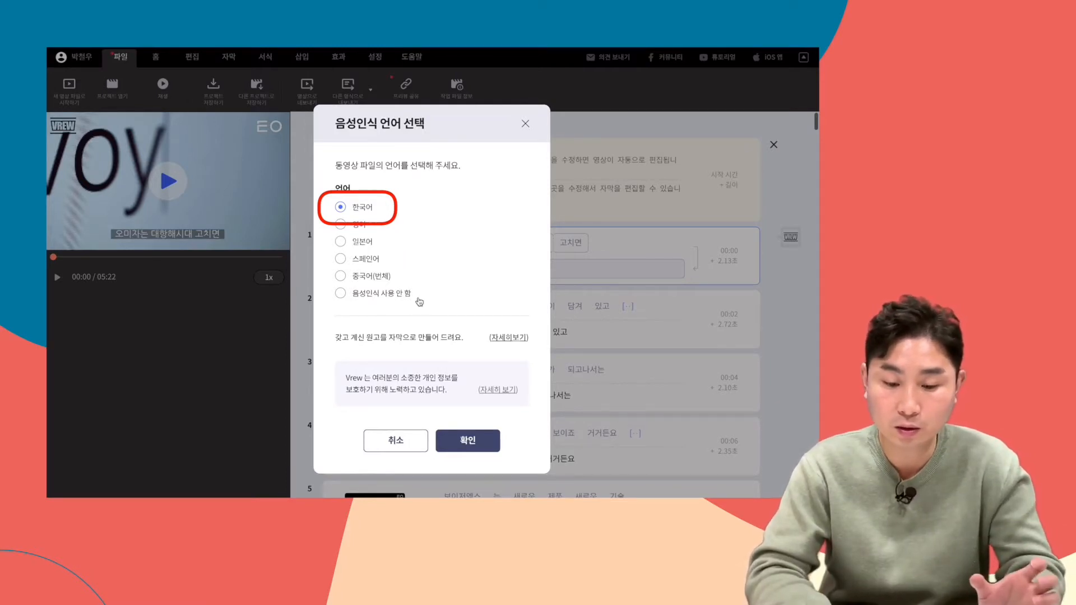
pyautogui.click(474, 437)
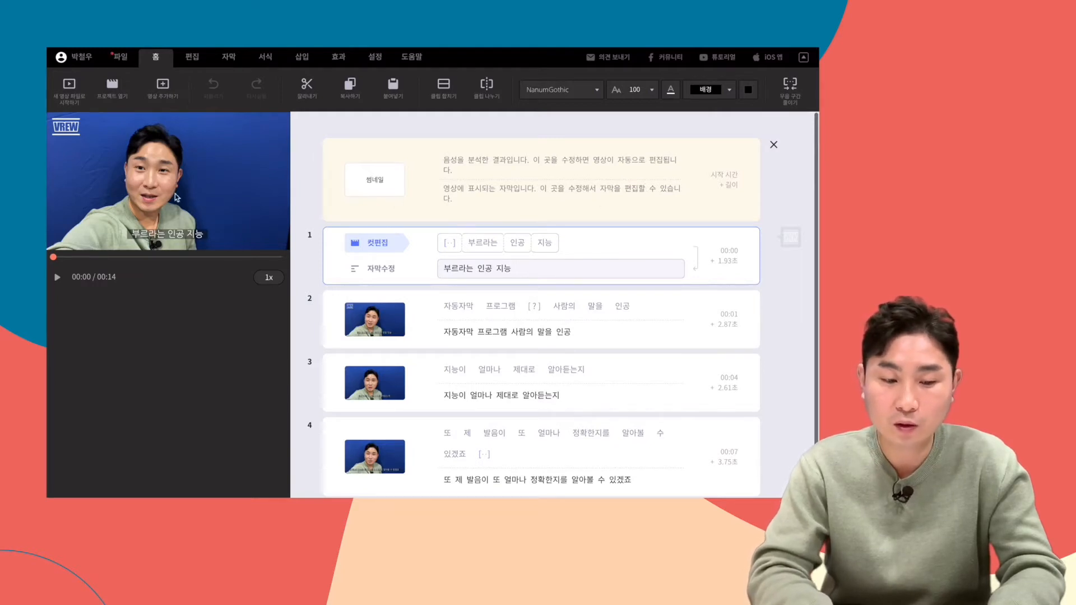
# - Enlarge the video preview area and play the captioned video from the start
pyautogui.scroll(-1, 449, 254)
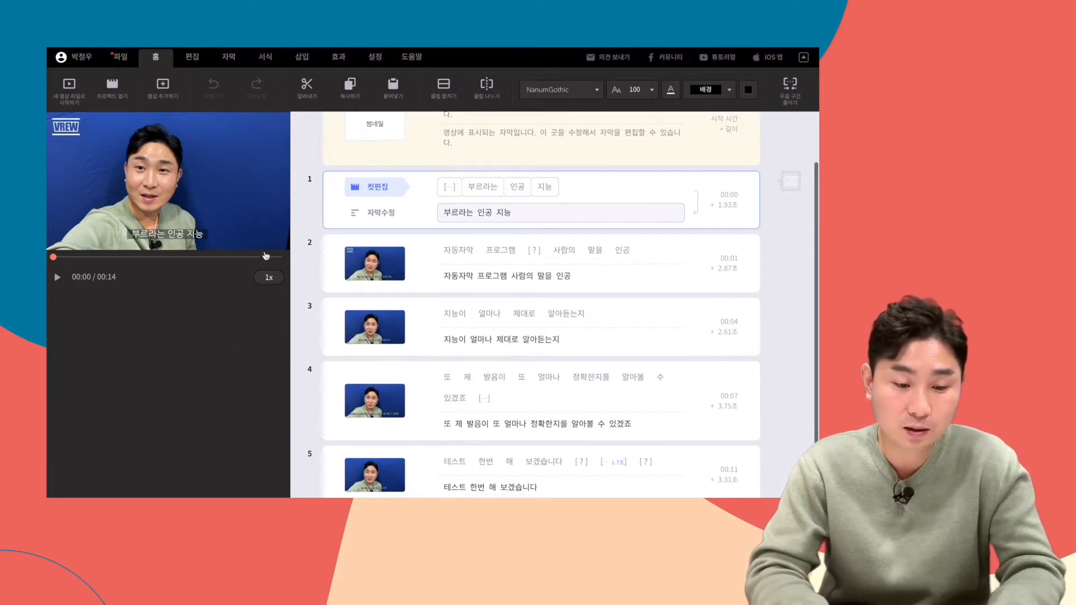
pyautogui.moveTo(289, 254); pyautogui.dragTo(385, 252)
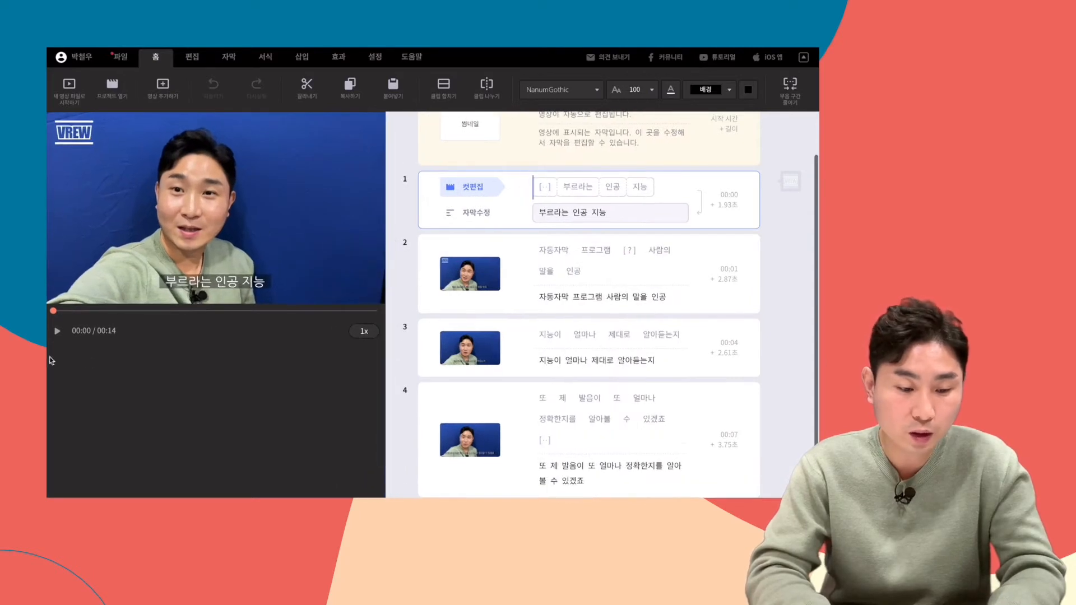
pyautogui.click(58, 334)
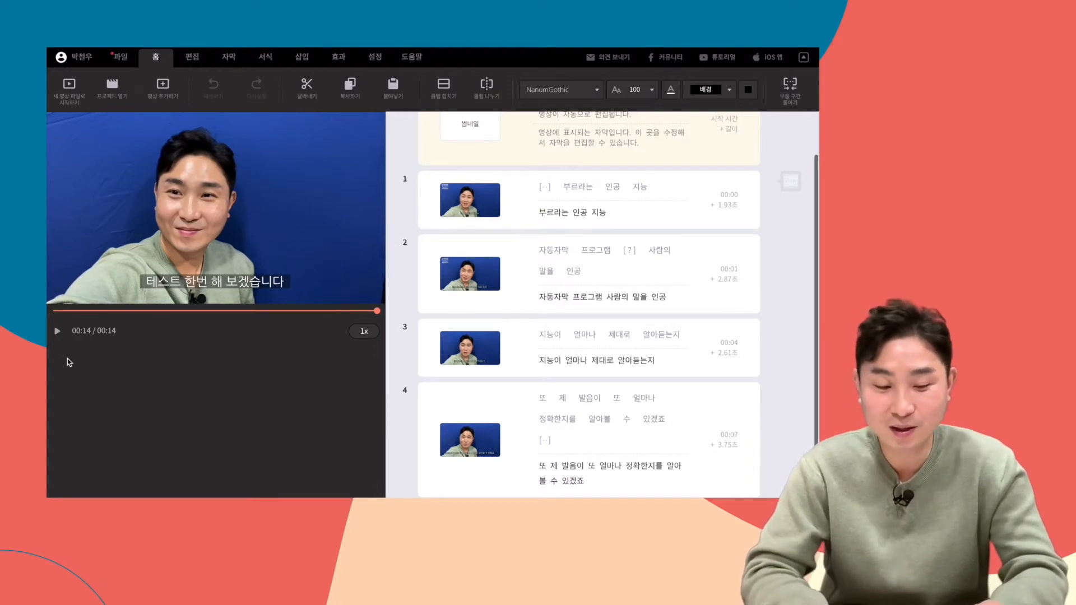
# - Scrub through the video to check the captions, ending at about 00:05 in clip 3
pyautogui.click(135, 310)
pyautogui.moveTo(135, 310); pyautogui.dragTo(104, 311)
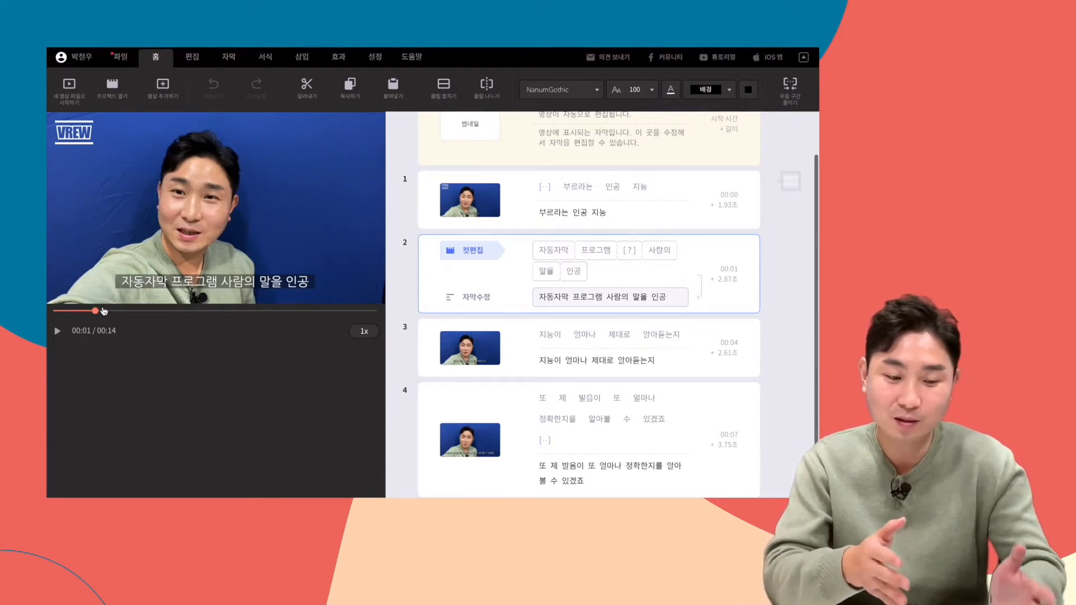
pyautogui.moveTo(104, 311)
pyautogui.mouseDown()
pyautogui.moveTo(75, 314)
pyautogui.moveTo(144, 310)
pyautogui.moveTo(95, 311)
pyautogui.mouseUp()
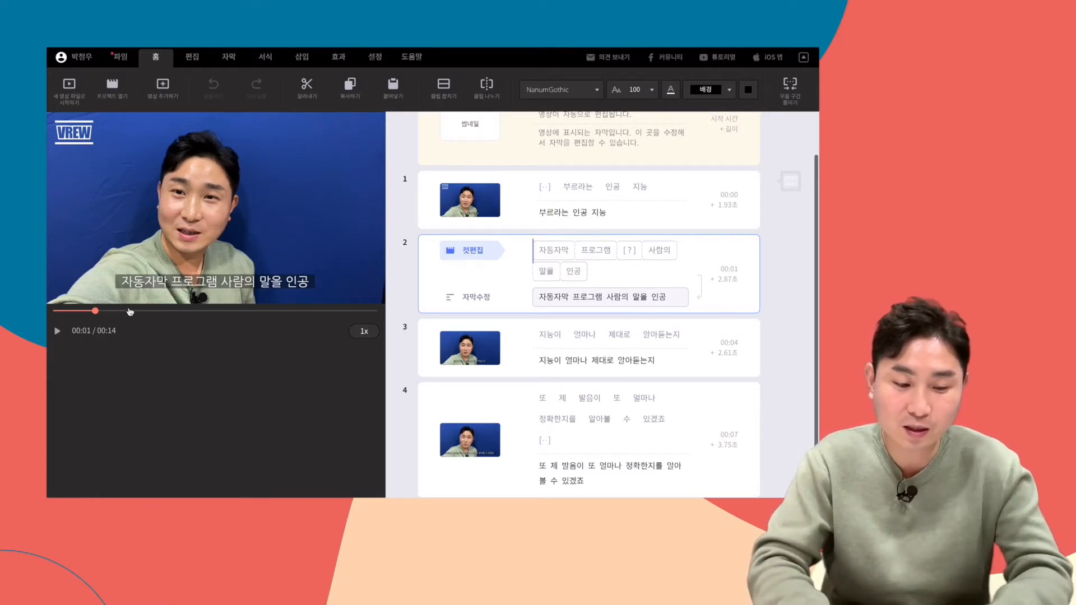
pyautogui.click(167, 312)
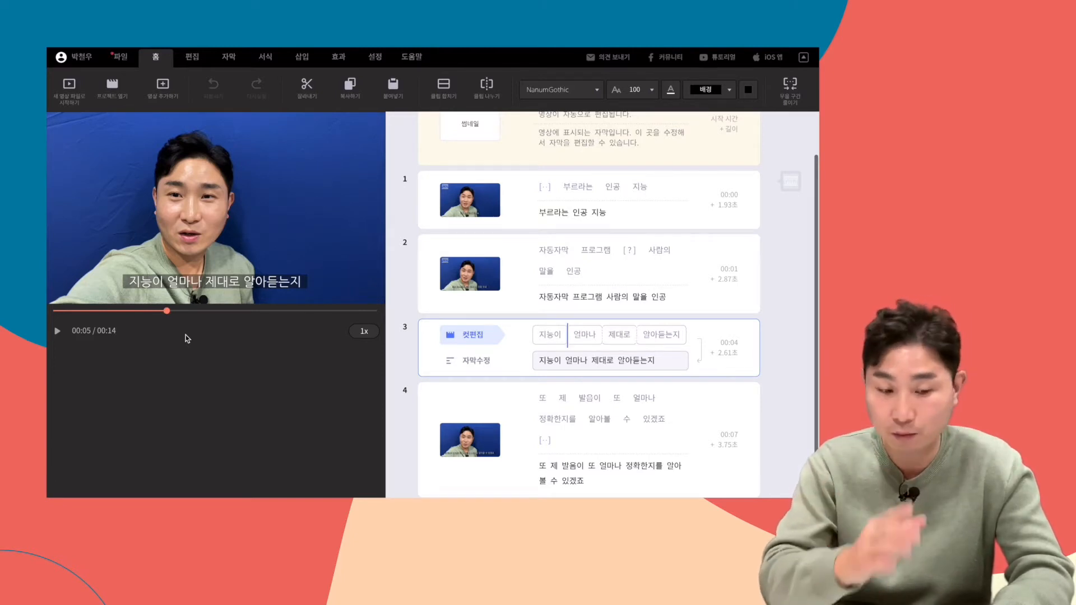
# - Examine clip 1's caption line and cut-editing line, selecting the word block 부르라는 in the cut-editing line
pyautogui.click(588, 212)
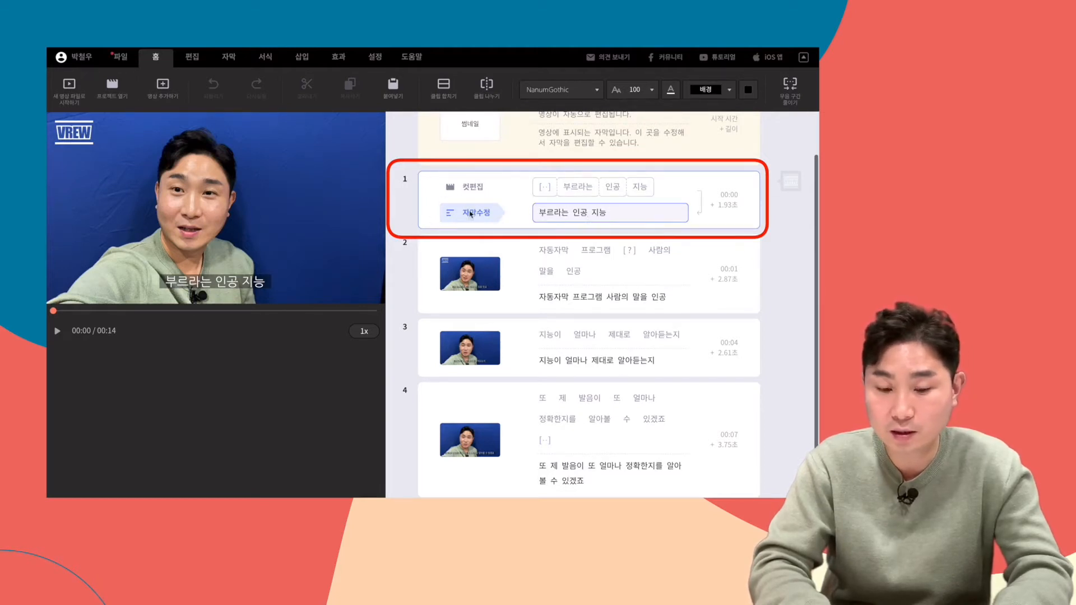
pyautogui.click(591, 188)
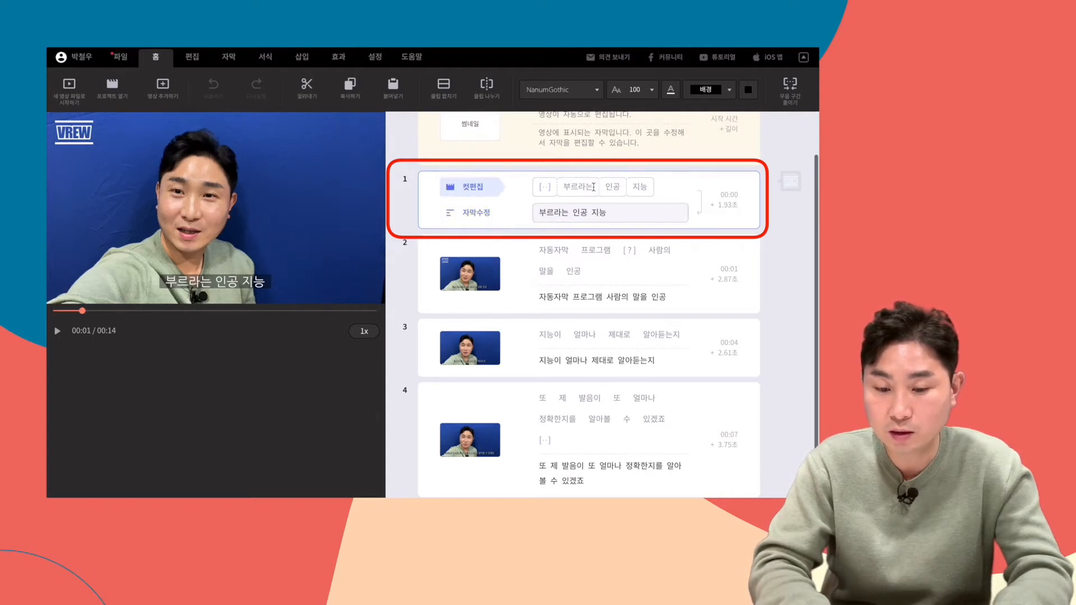
pyautogui.moveTo(560, 187); pyautogui.dragTo(587, 187)
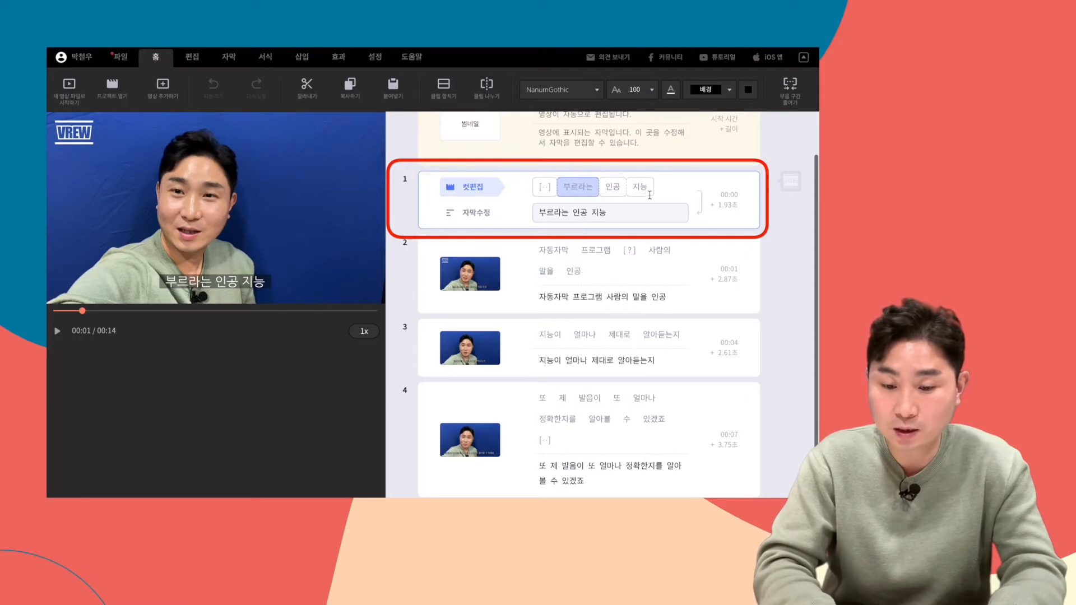
# - Change clip 1's caption text to "VREW(브루)라는 인공지능", leaving its cut-editing words as they are
pyautogui.click(607, 213)
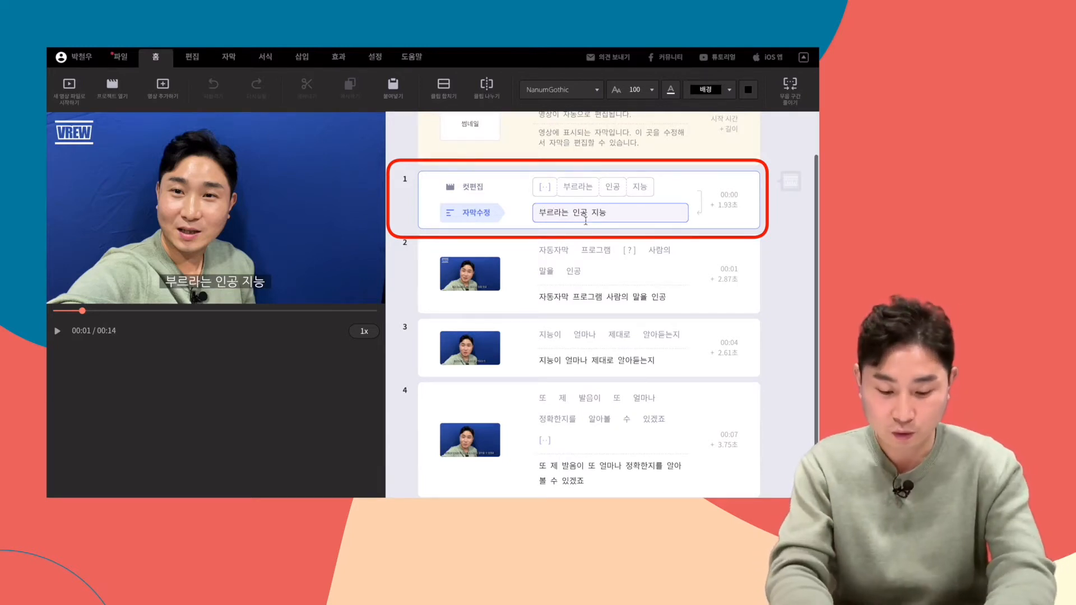
pyautogui.press('BackSpace')
pyautogui.press('BackSpace')
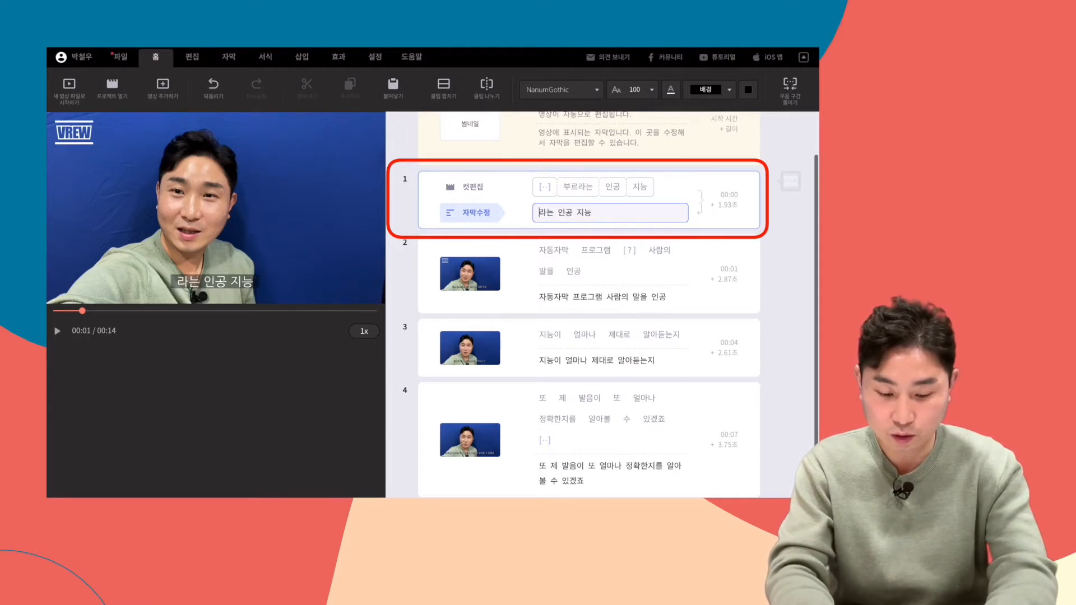
pyautogui.write('ㅍㄲ')
pyautogui.press('BackSpace')
pyautogui.press('BackSpace')
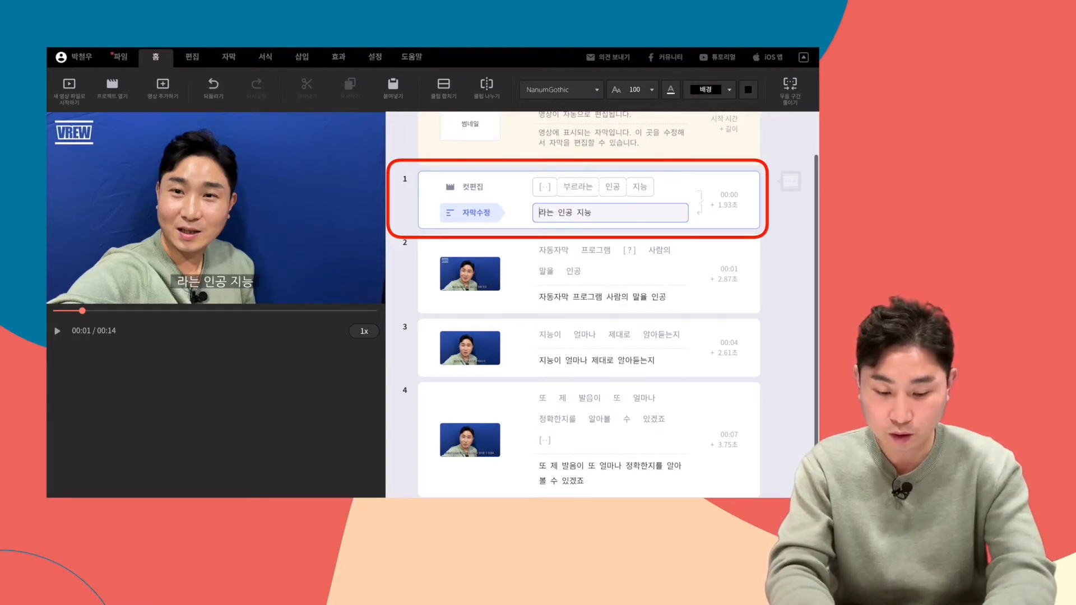
pyautogui.write('VRE')
pyautogui.write('W(')
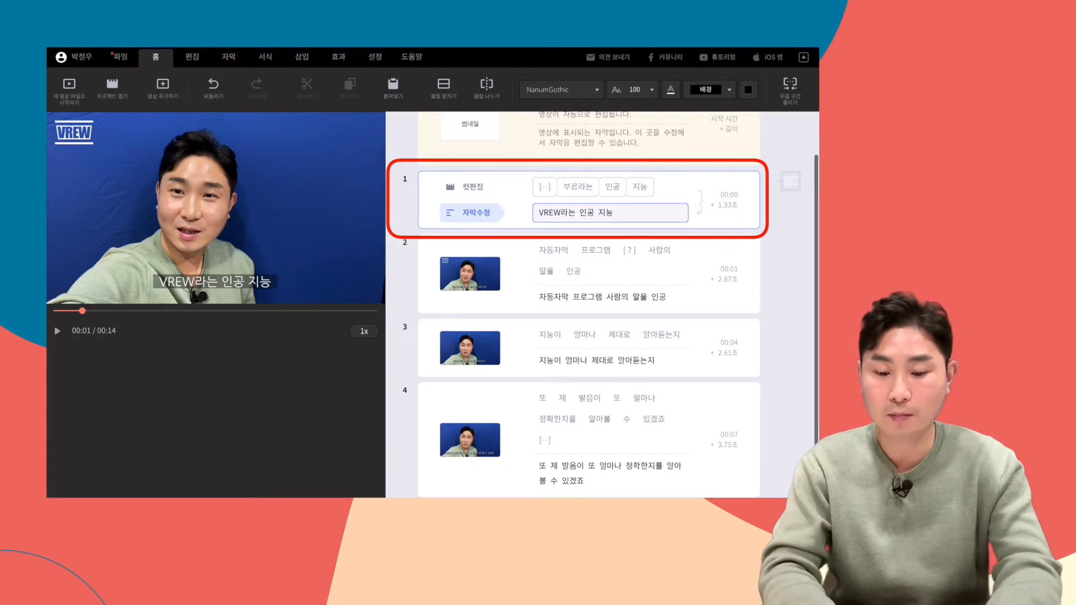
pyautogui.write('브루)')
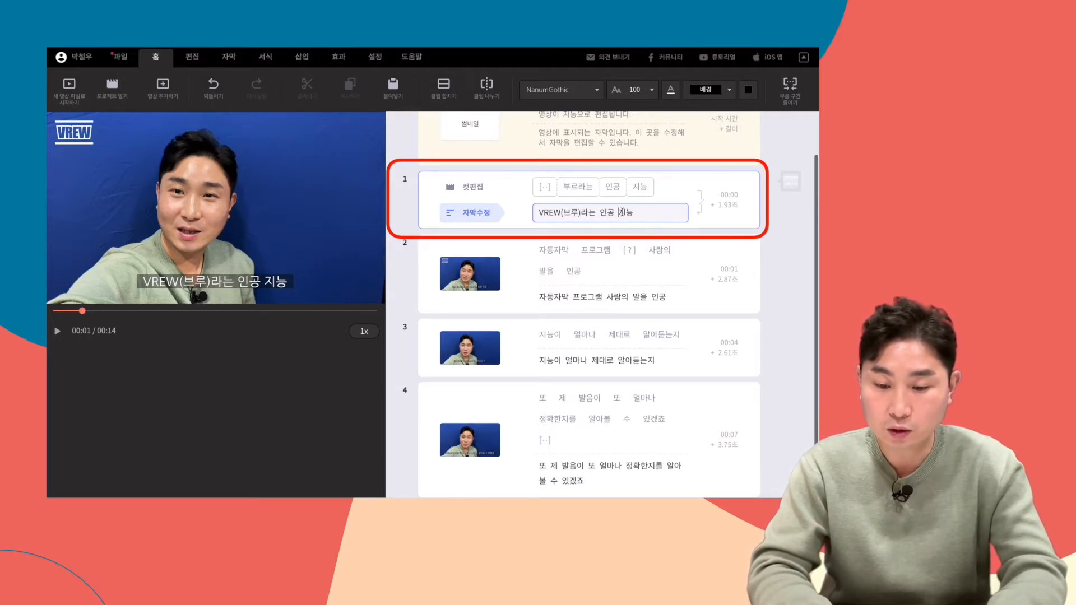
pyautogui.click(620, 212)
pyautogui.press('BackSpace')
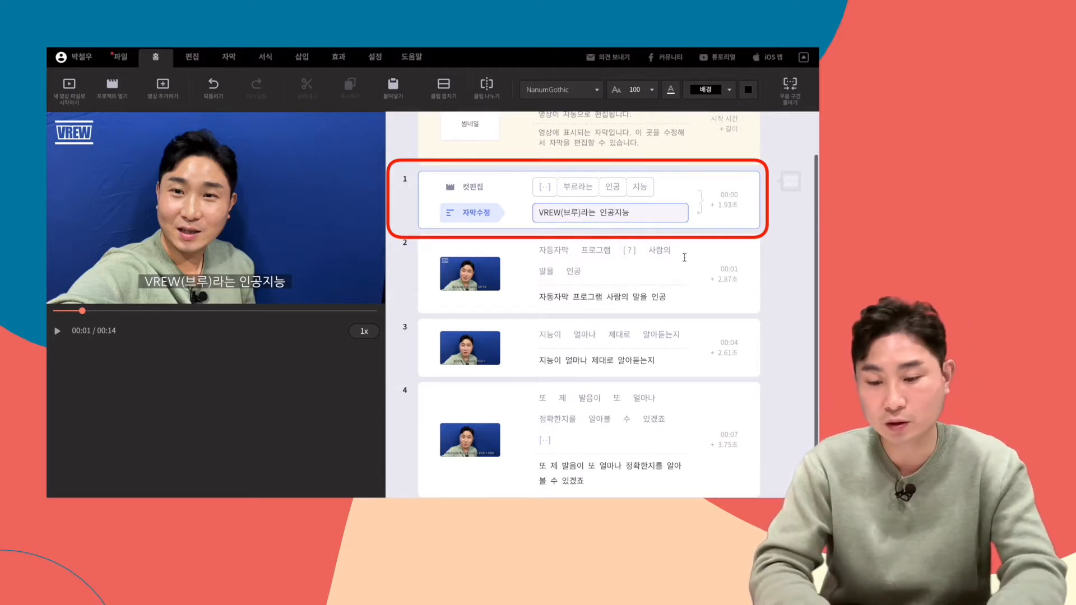
# - Place the cursor in clip 2's caption and review the captions of the remaining clips
pyautogui.click(626, 297)
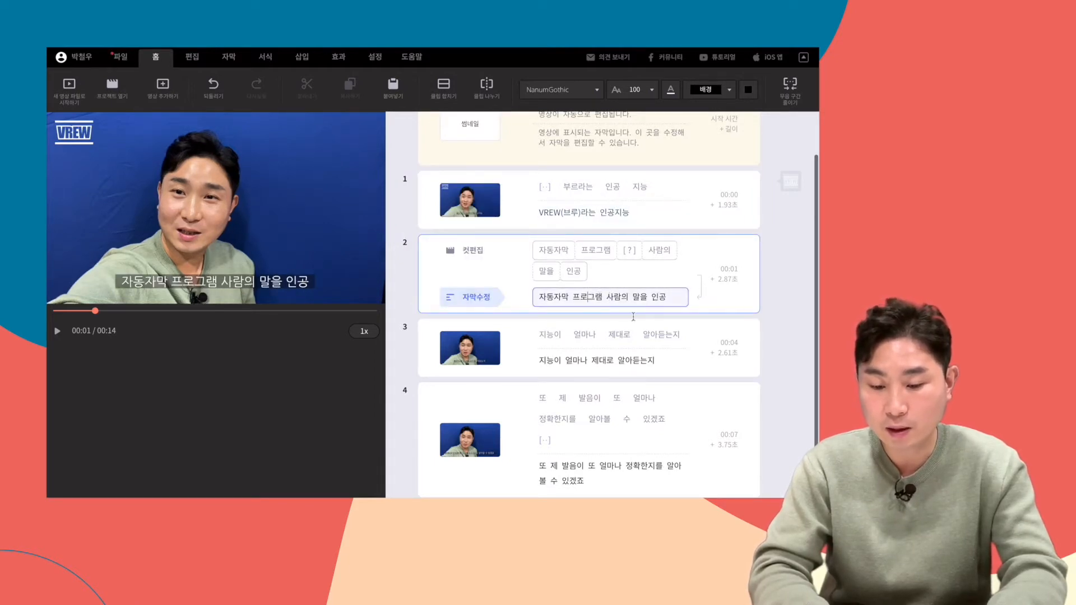
pyautogui.scroll(-1, 628, 357)
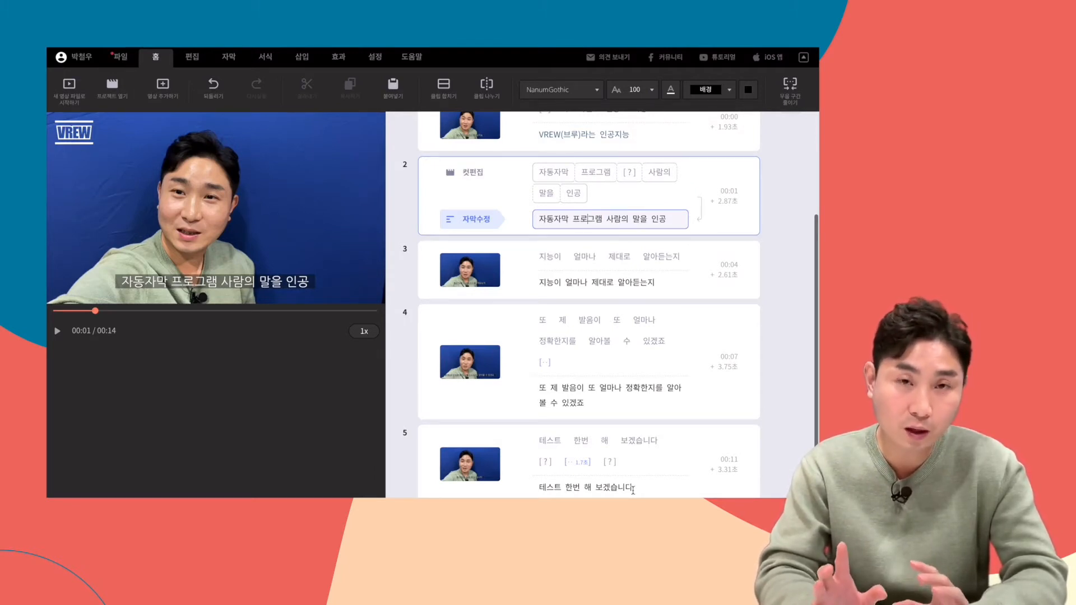
pyautogui.scroll(3, 669, 381)
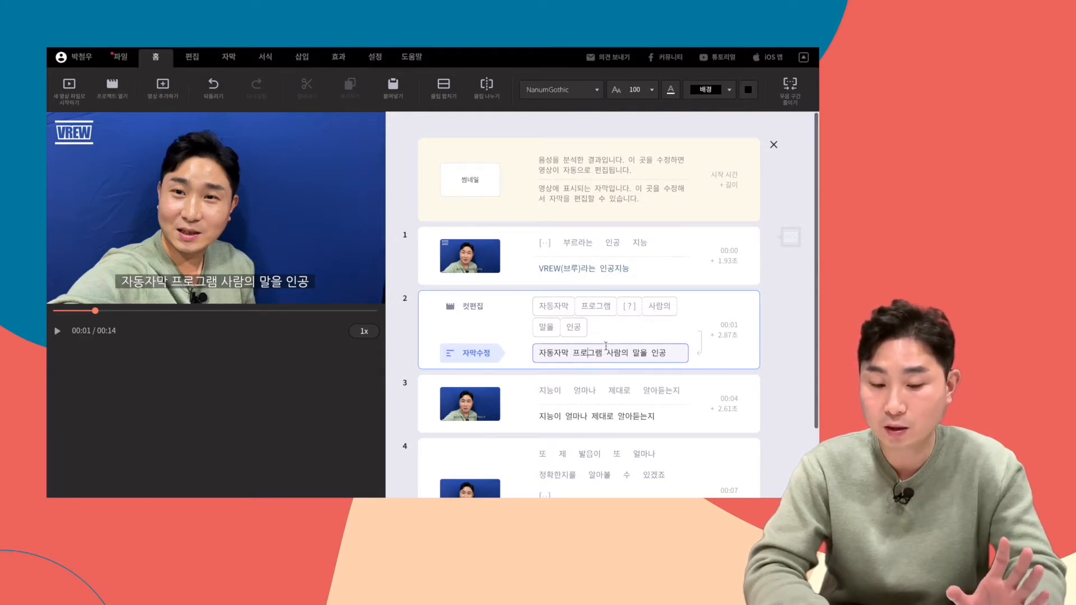
# - Merge clips 1 and 2 into a single clip
pyautogui.click(425, 253)
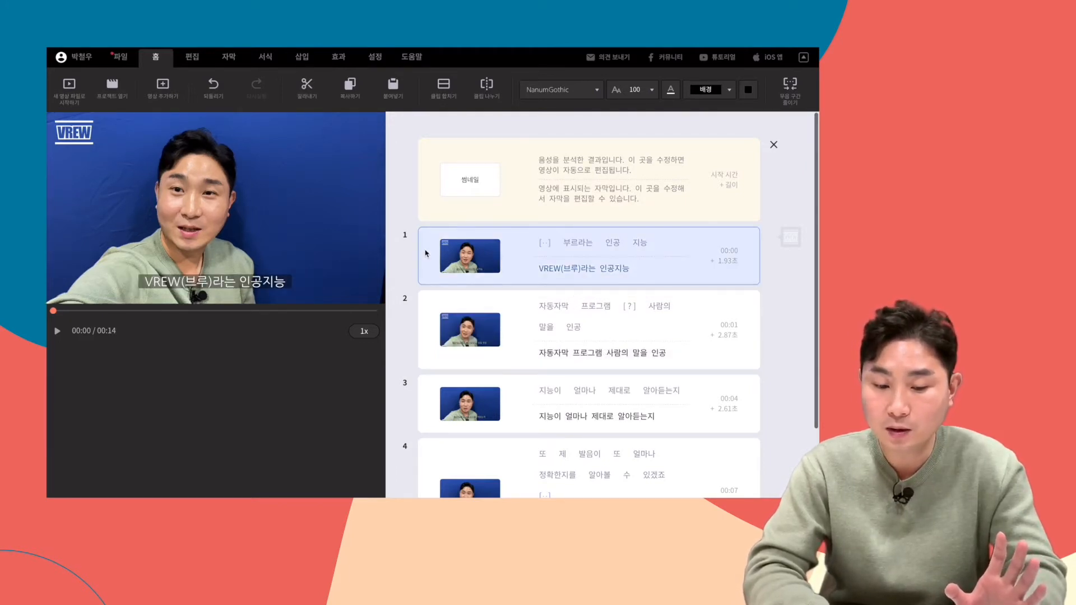
pyautogui.click(420, 328)
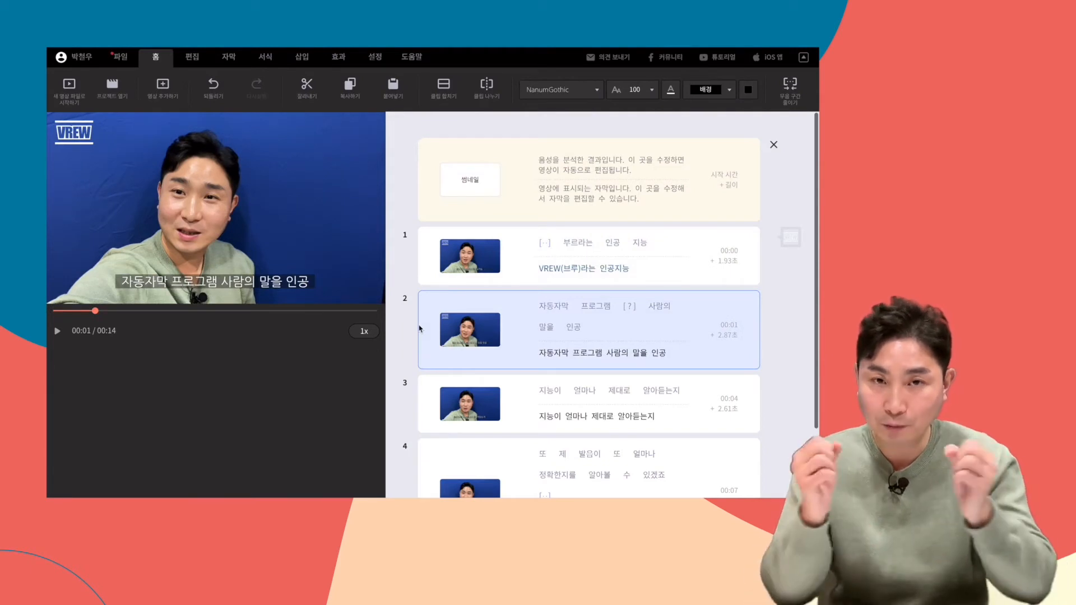
pyautogui.click(403, 257)
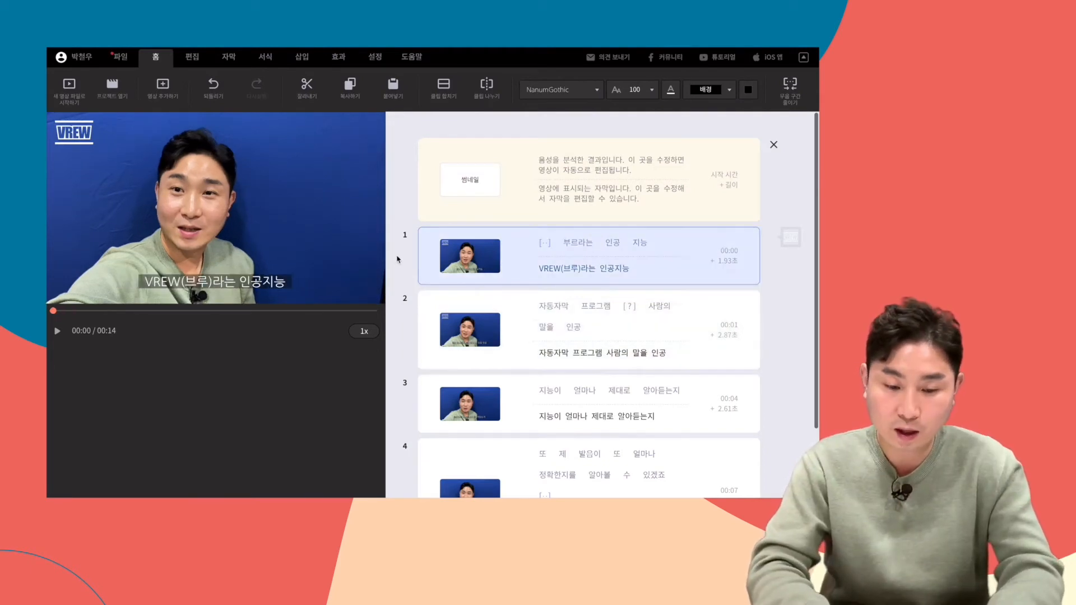
pyautogui.moveTo(396, 255); pyautogui.dragTo(432, 317)
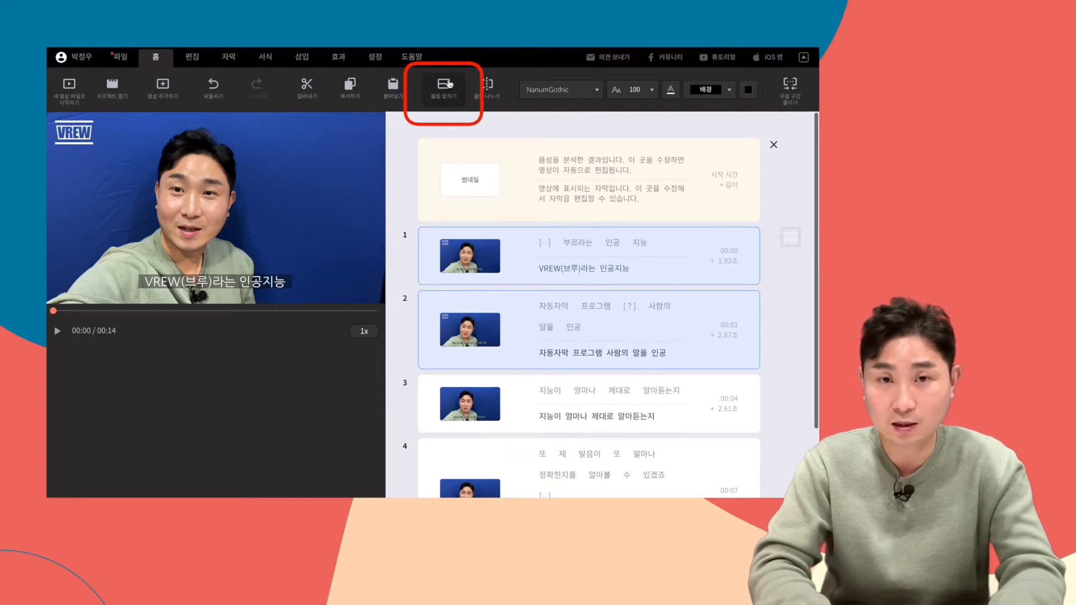
pyautogui.click(441, 105)
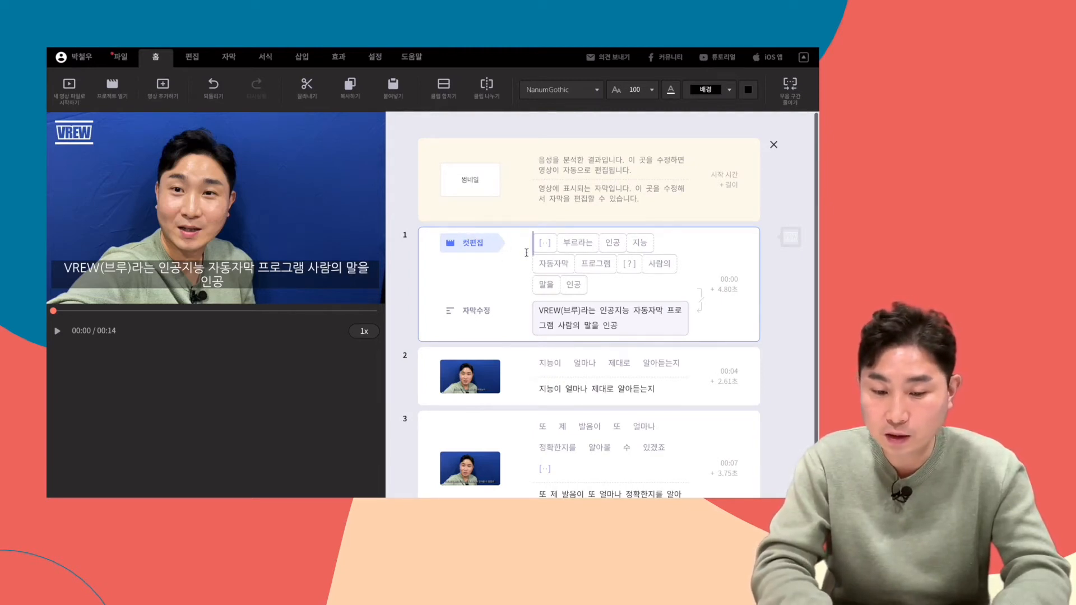
# - Split the merged first clip just before the word 사람의
pyautogui.click(644, 263)
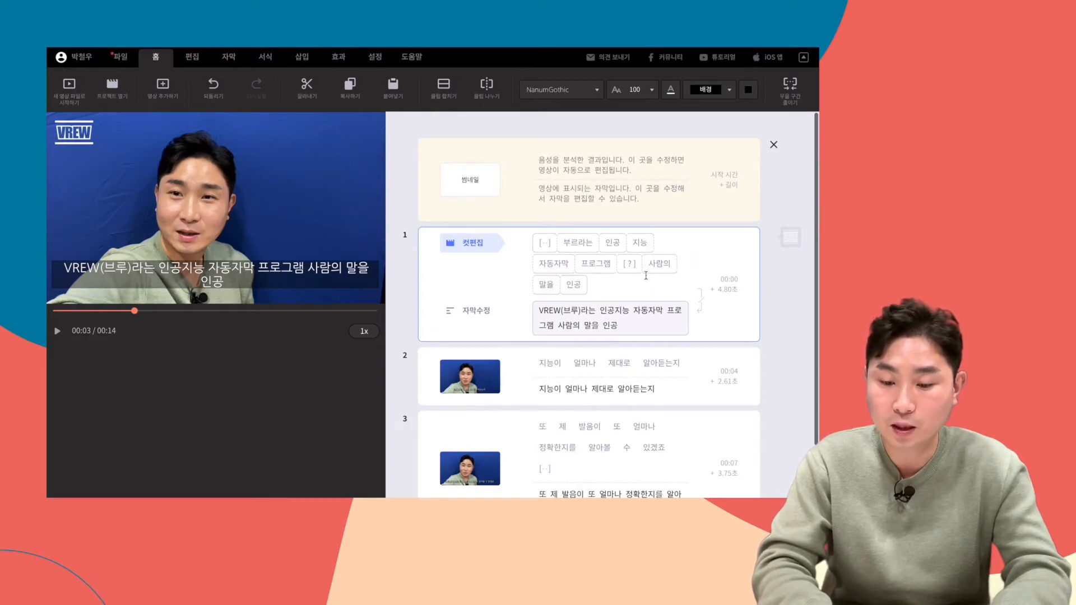
pyautogui.click(492, 99)
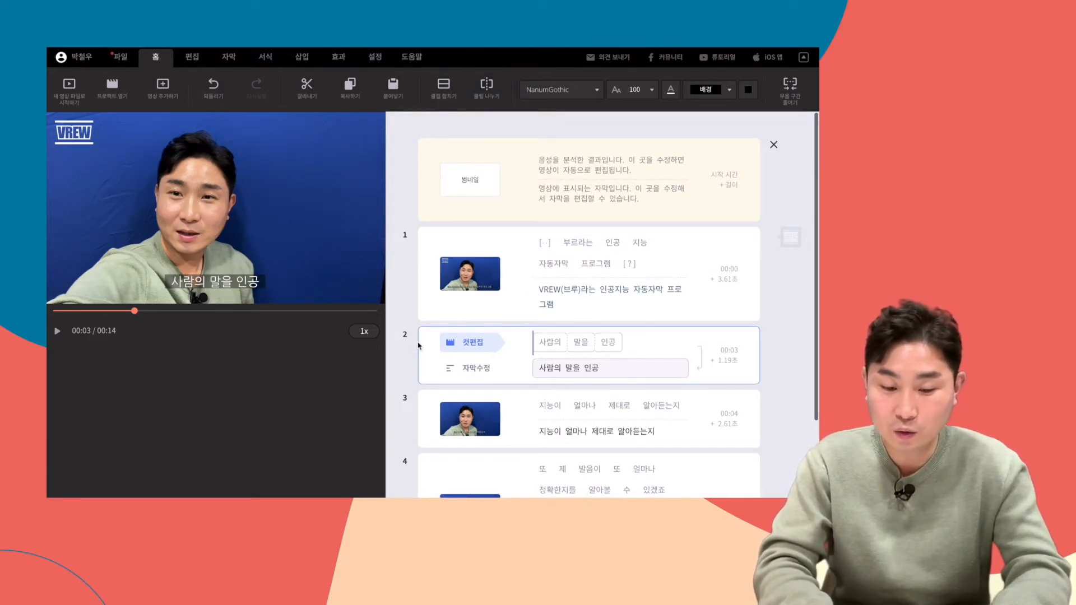
# - Merge clips 2 and 3 into a single clip, and review the captions of the first three clips
pyautogui.moveTo(396, 352); pyautogui.dragTo(434, 410)
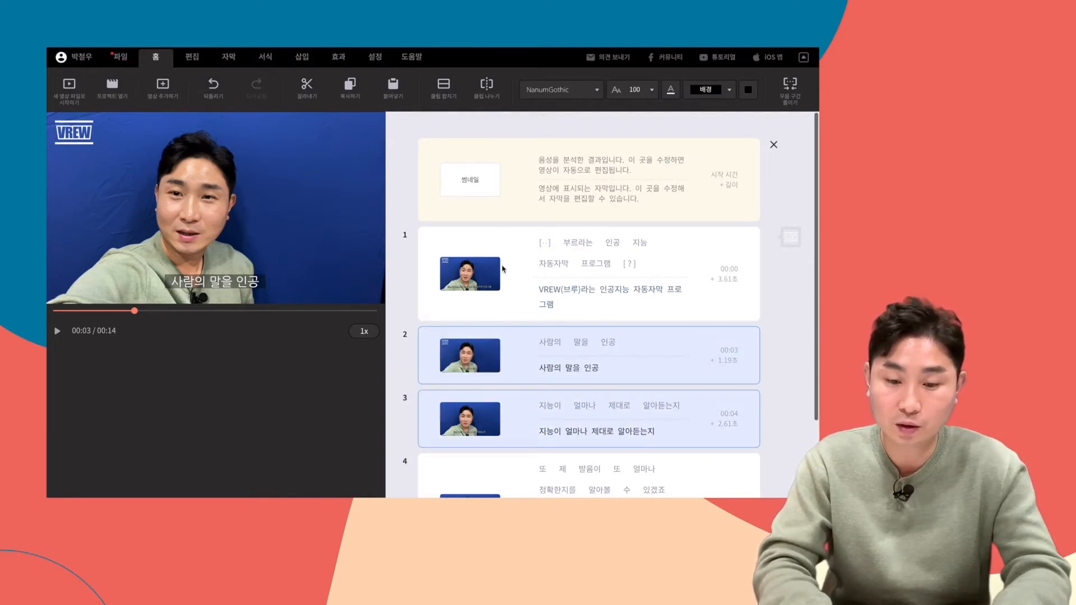
pyautogui.click(446, 97)
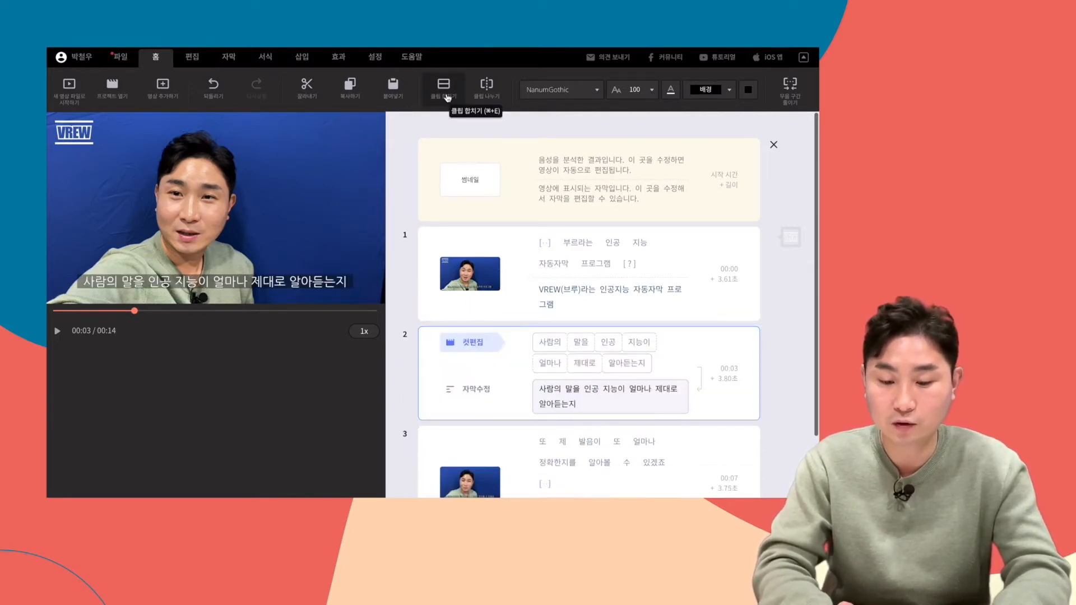
pyautogui.click(513, 259)
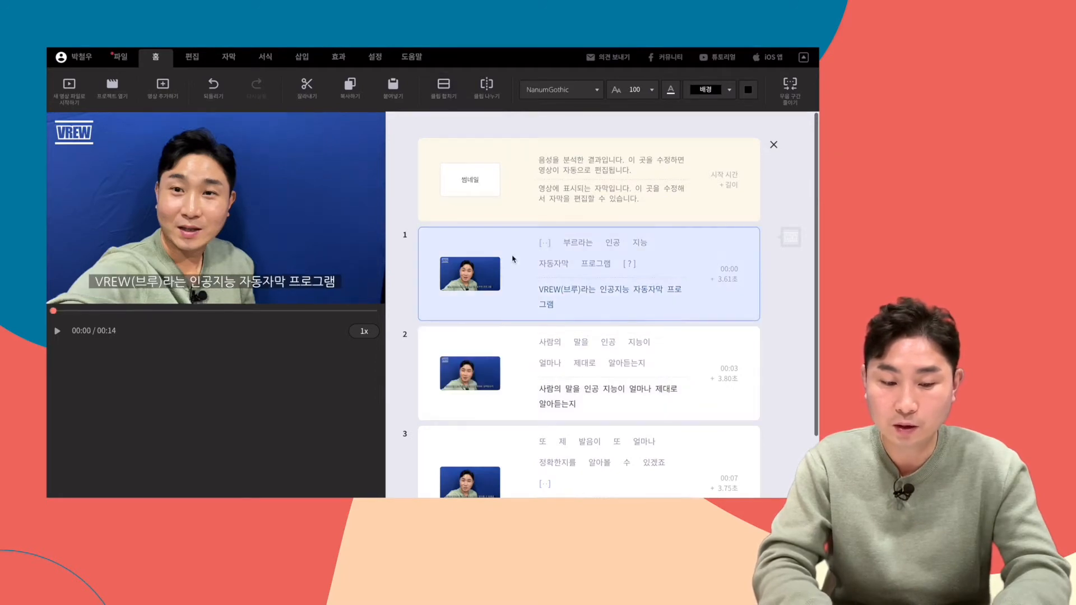
pyautogui.click(508, 350)
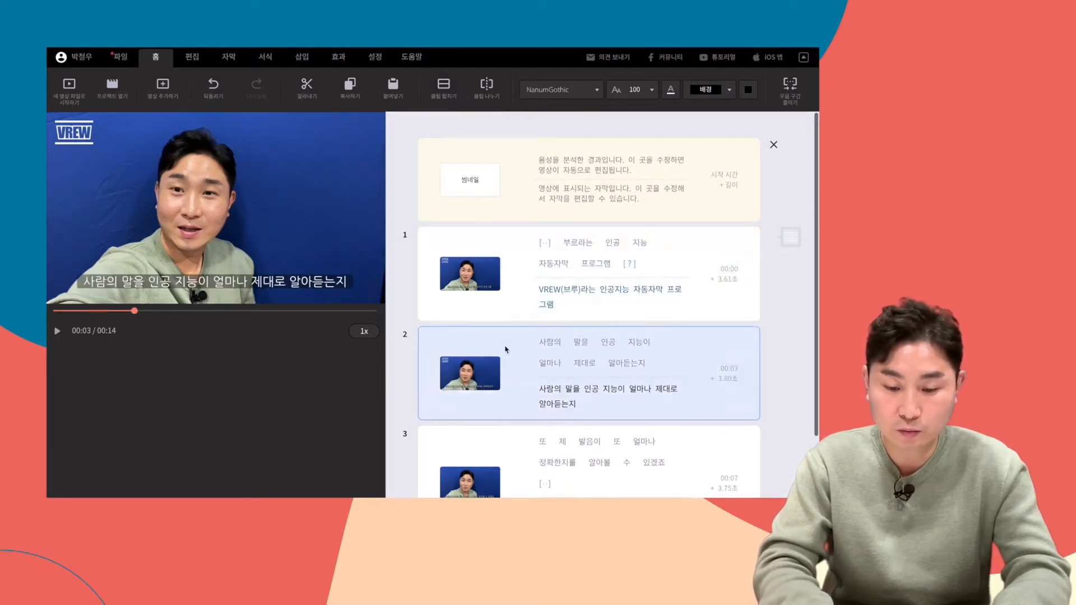
pyautogui.scroll(-2, 504, 312)
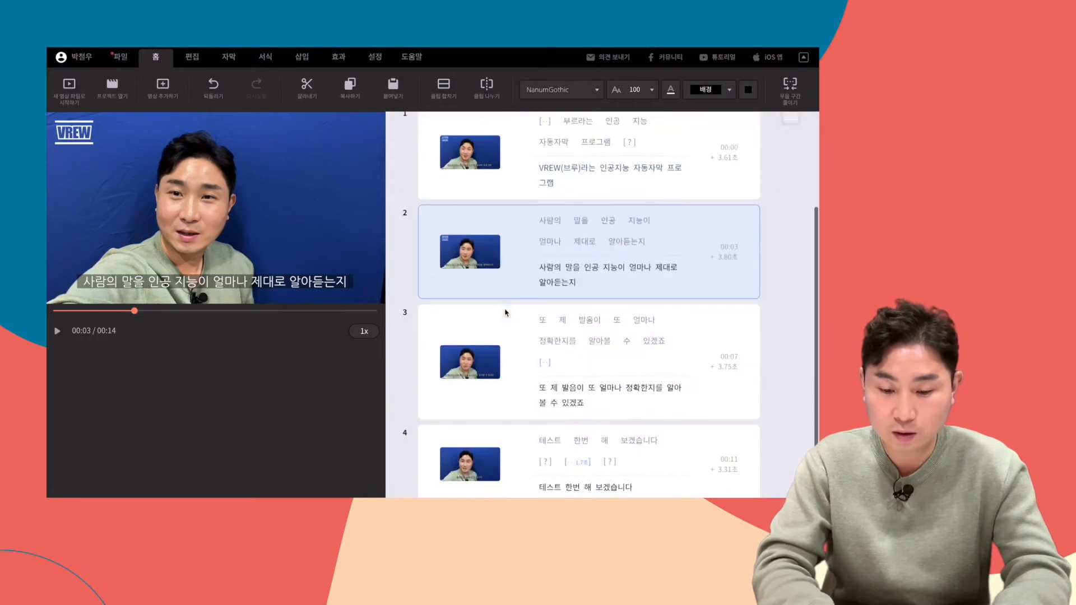
pyautogui.click(502, 327)
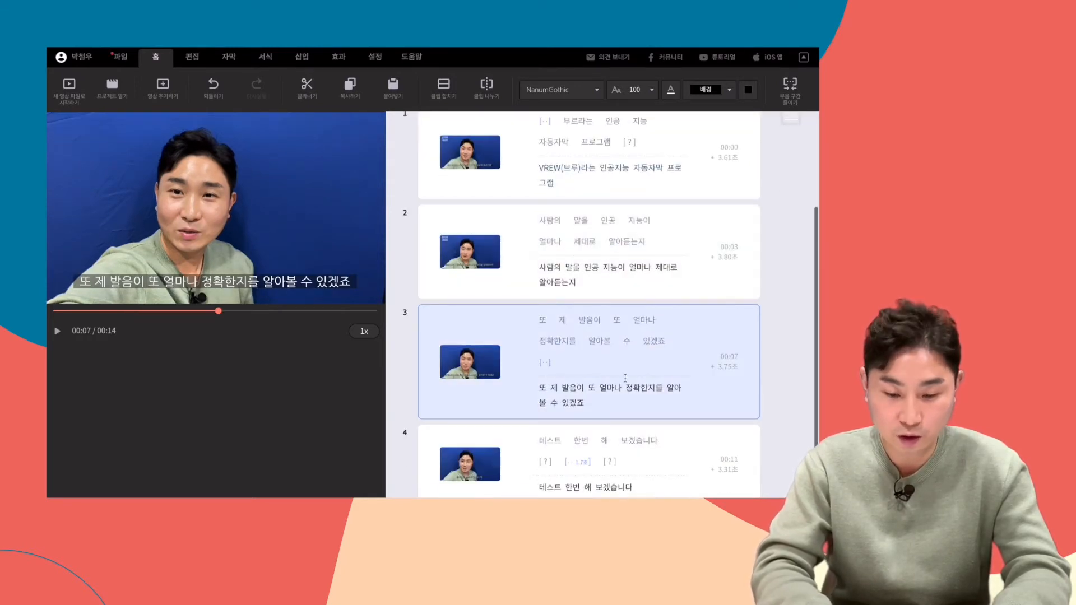
# - Set the caption of clip 4 to the 나눔손글씨 김유이체 font at size 90
pyautogui.click(509, 446)
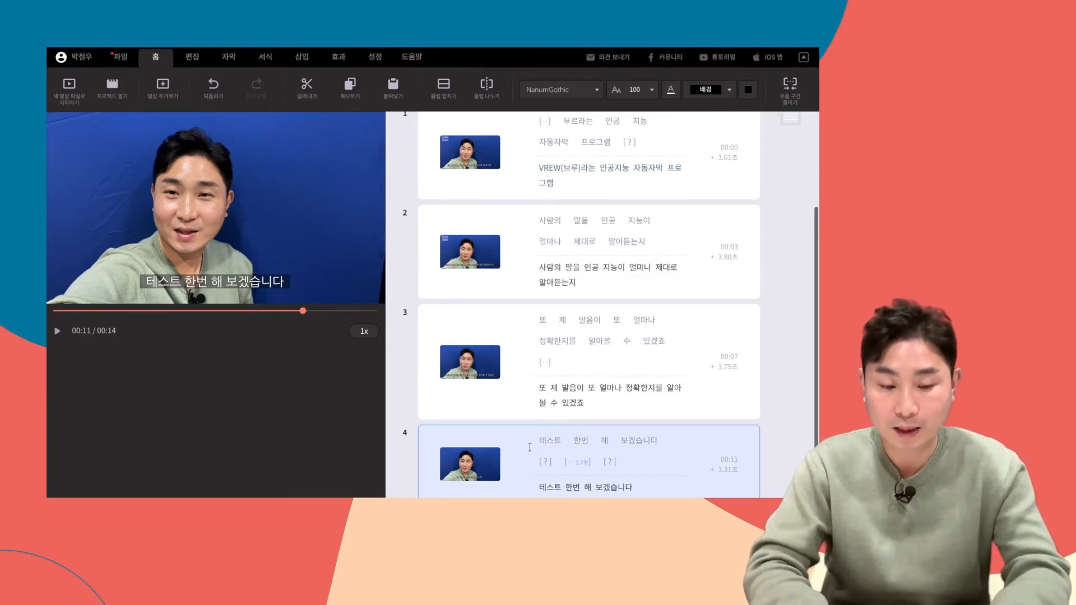
pyautogui.scroll(3, 534, 357)
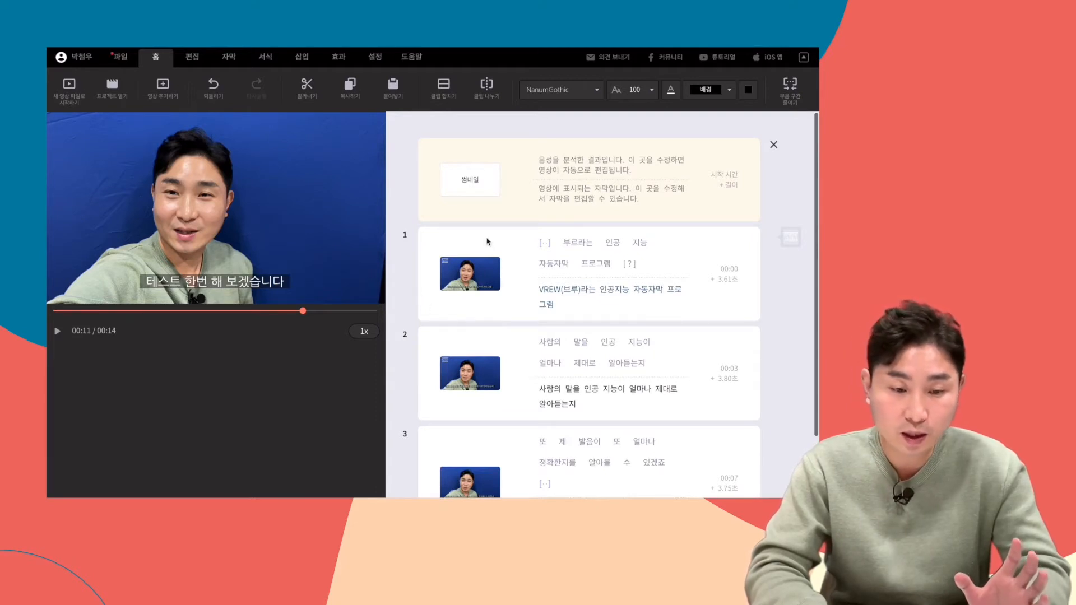
pyautogui.click(266, 61)
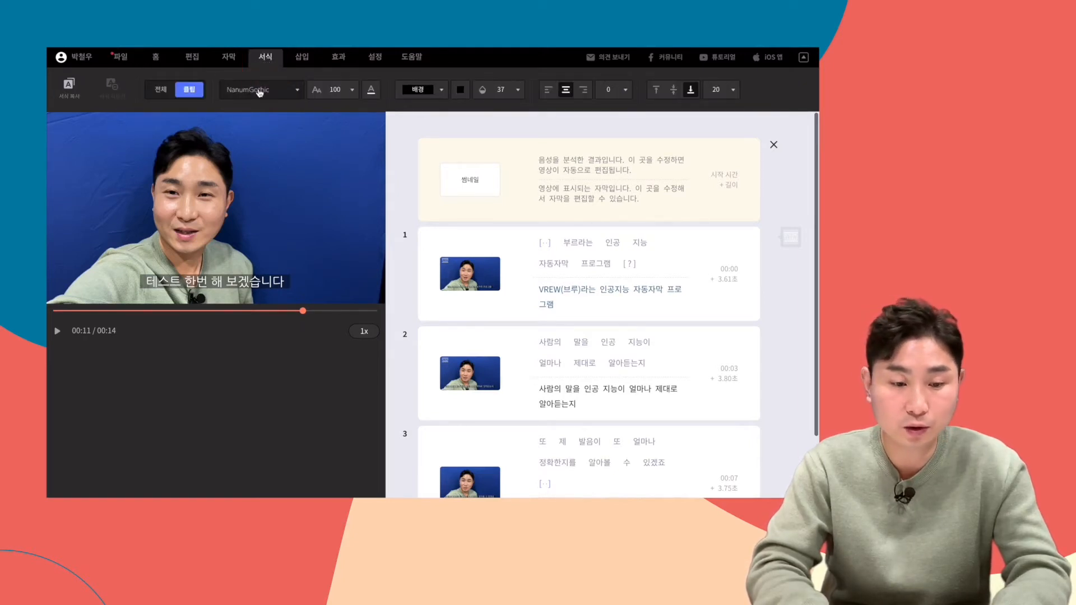
pyautogui.click(298, 93)
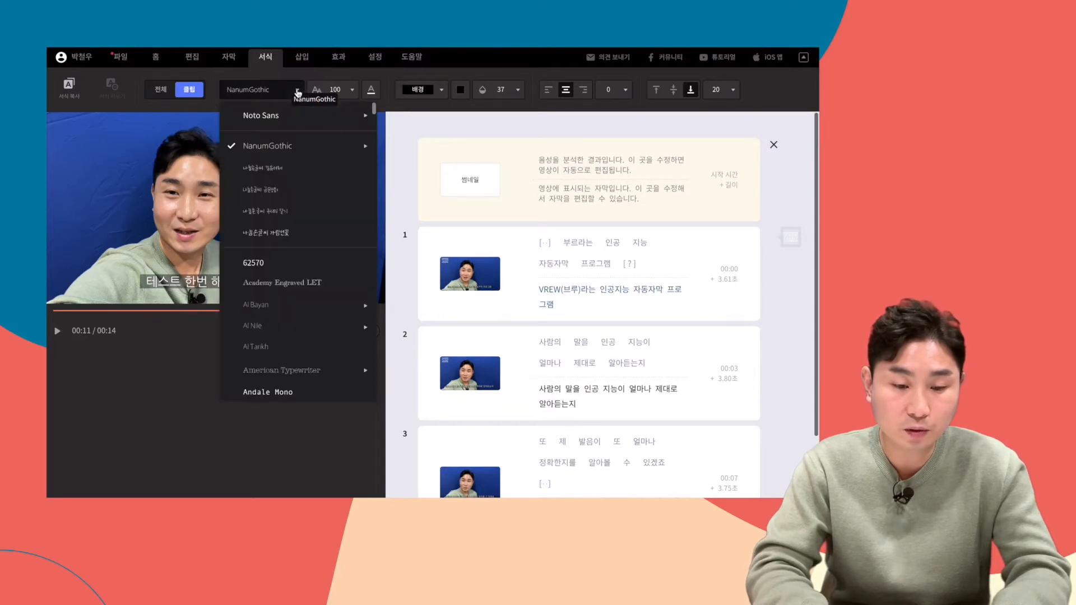
pyautogui.click(286, 170)
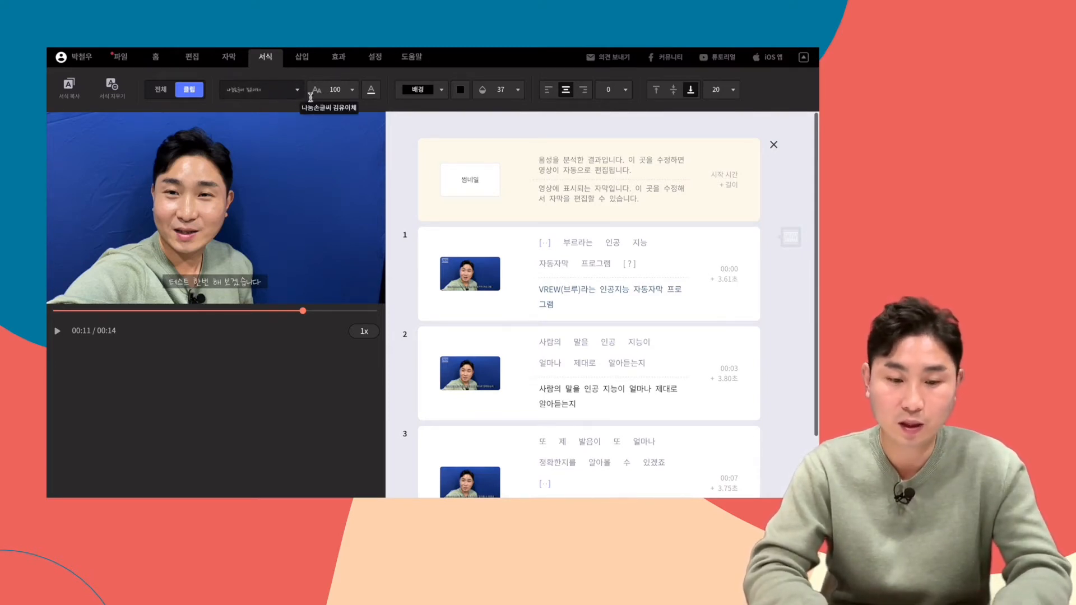
pyautogui.click(353, 91)
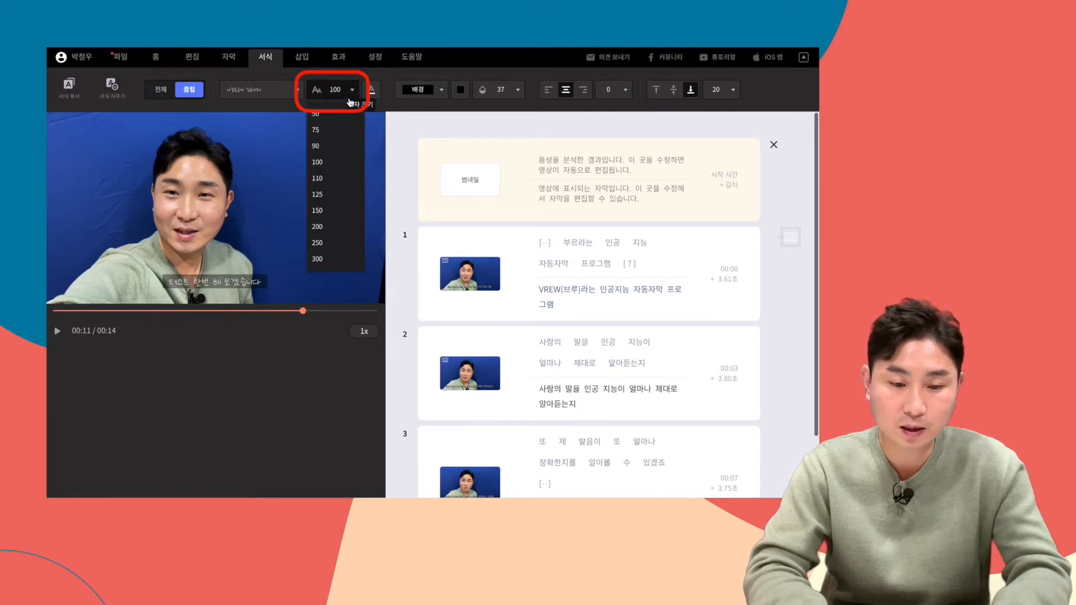
pyautogui.click(338, 145)
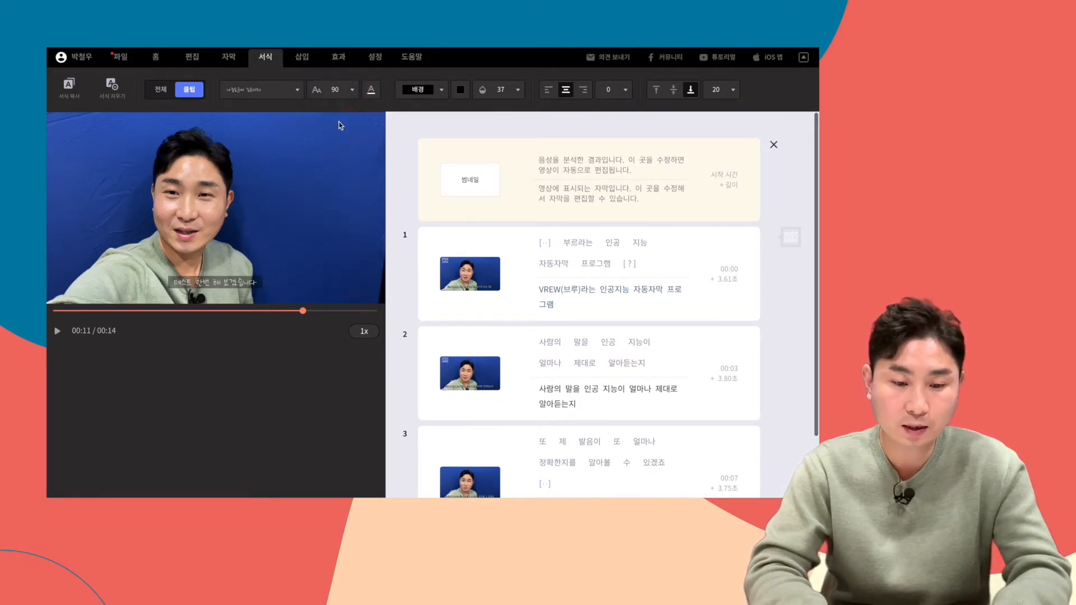
# - Try yellow and magenta as clip 4's caption text colour, and set it back to white
pyautogui.click(373, 95)
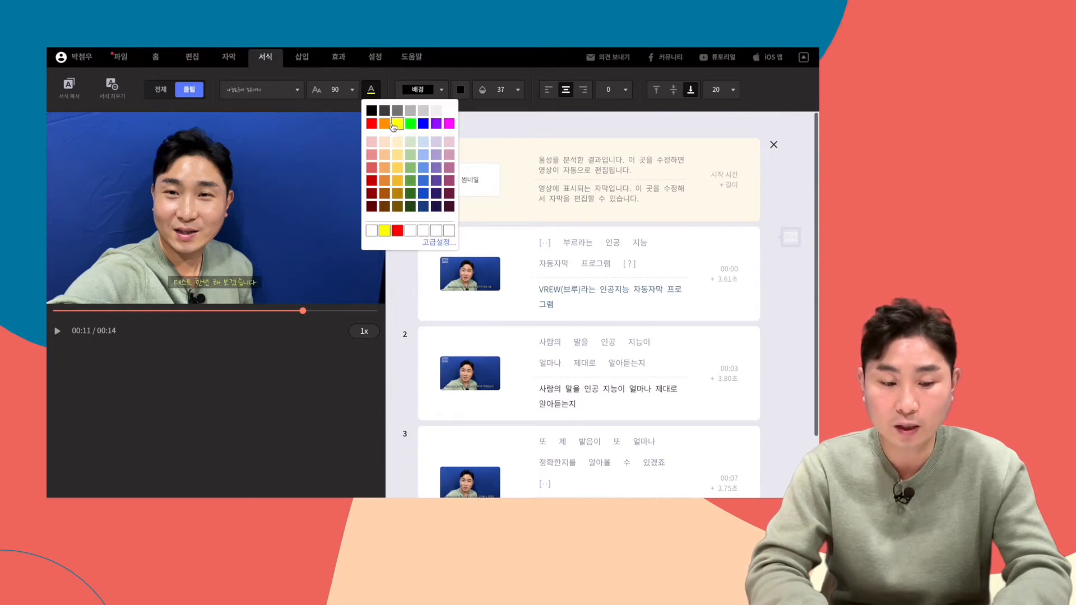
pyautogui.click(451, 123)
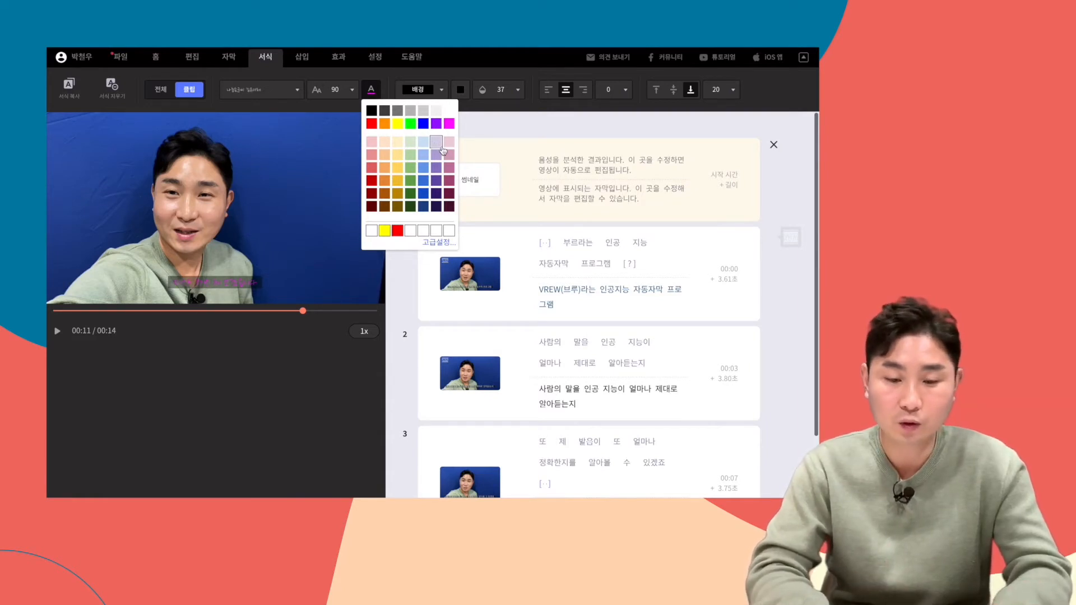
pyautogui.click(449, 111)
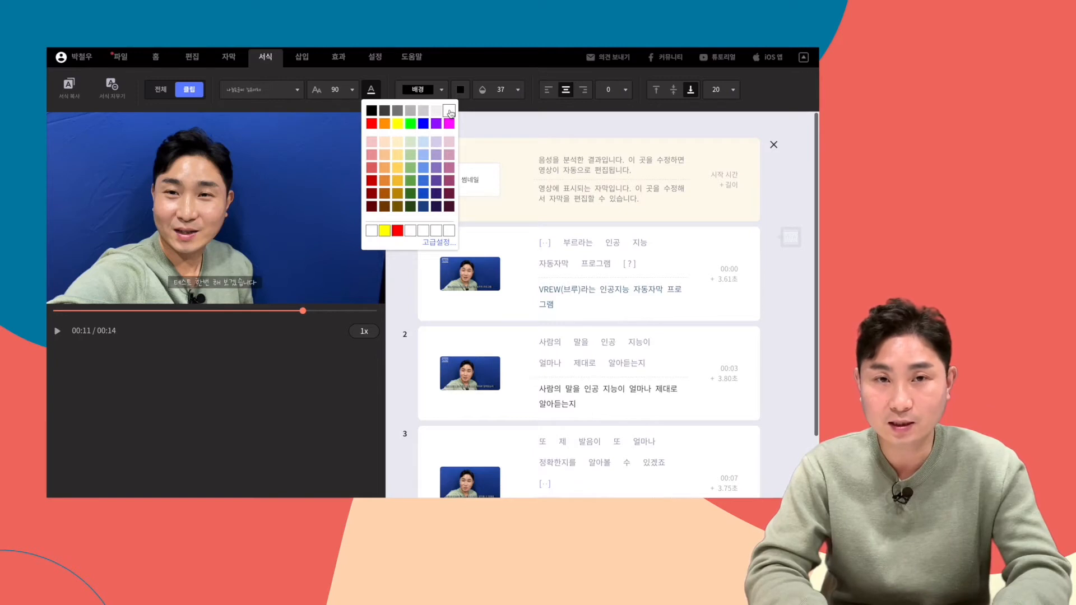
pyautogui.click(422, 77)
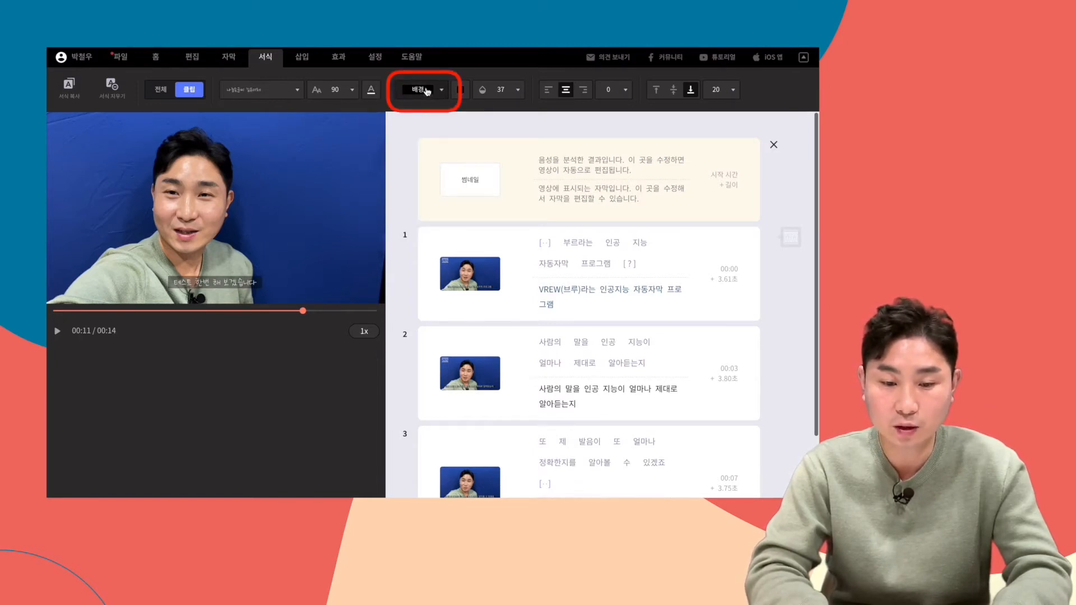
# - Try the 테두리, 기본 and 그림자 styles on clip 4's caption, and return it to the 배경 style
pyautogui.click(438, 92)
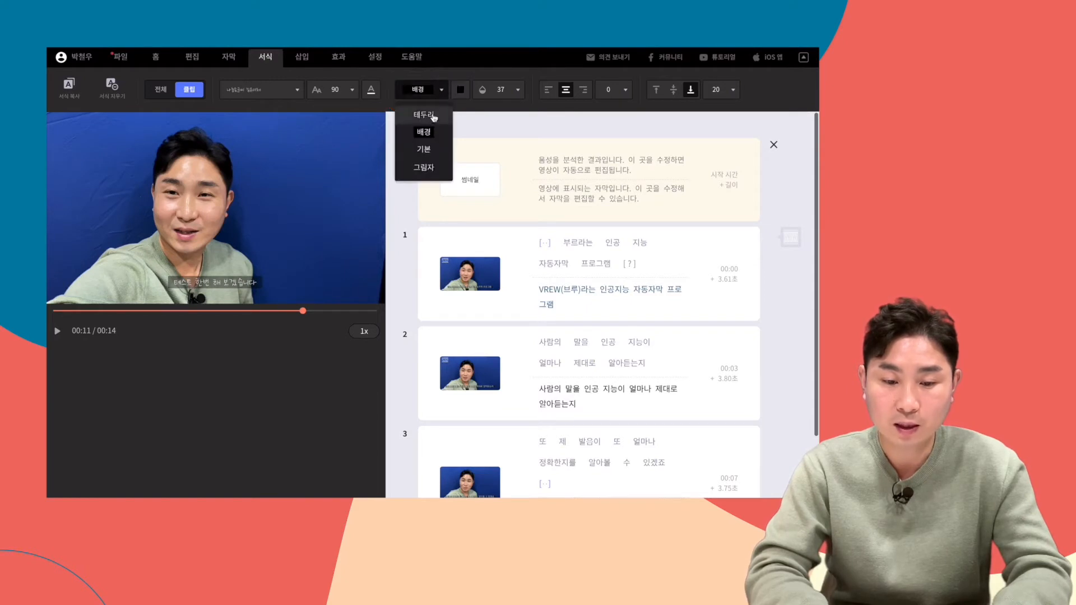
pyautogui.click(432, 116)
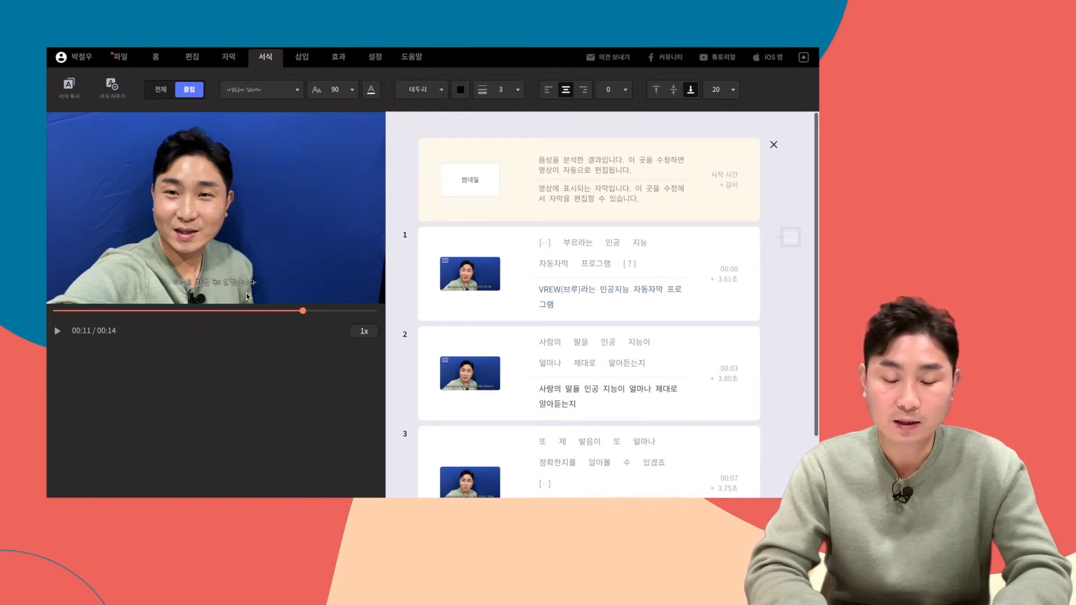
pyautogui.click(434, 91)
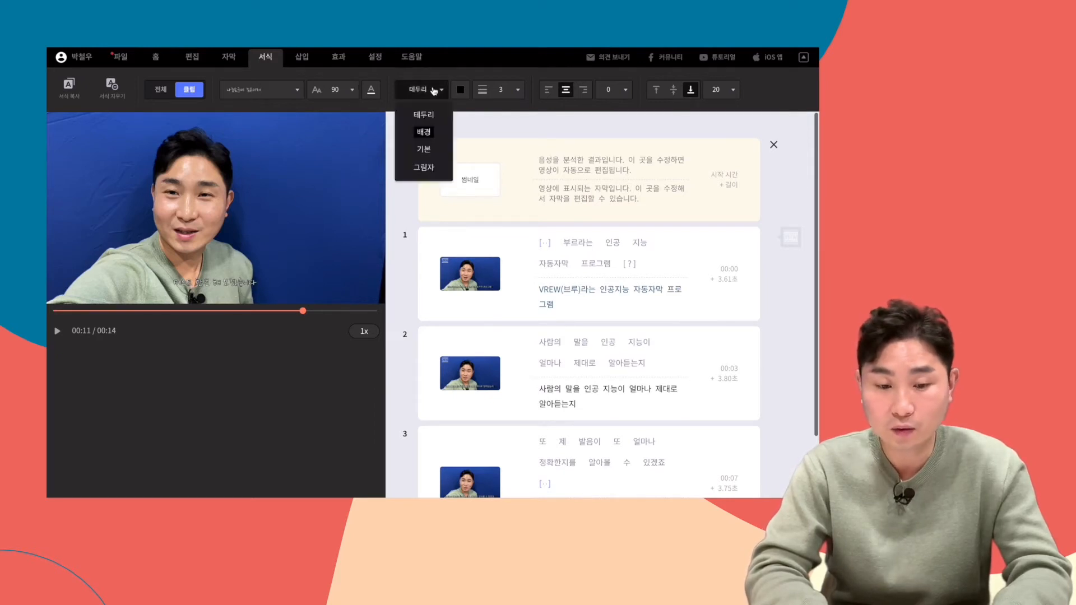
pyautogui.click(424, 133)
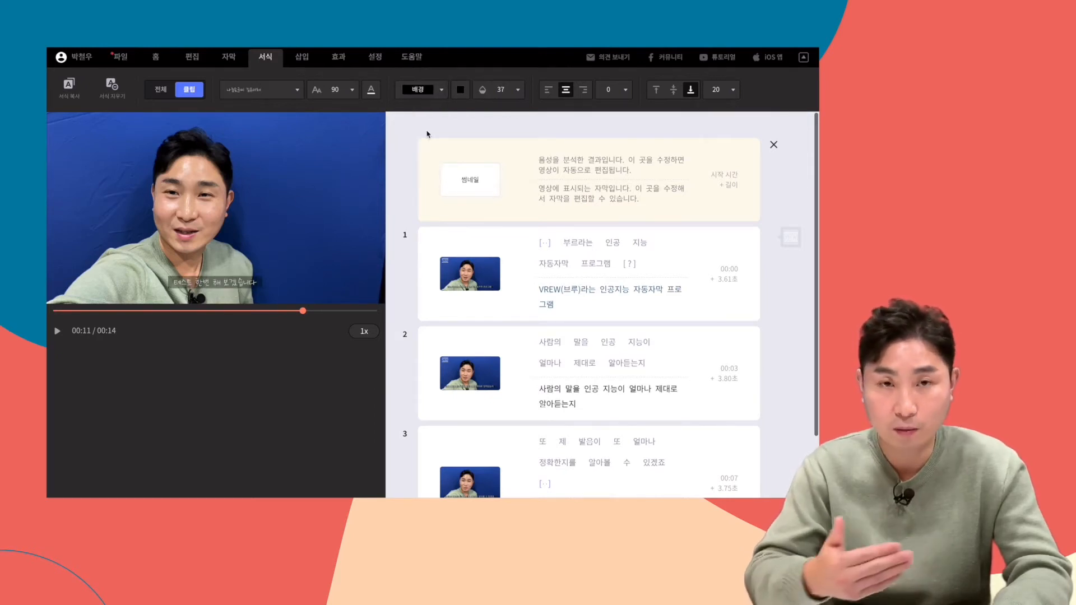
pyautogui.click(431, 90)
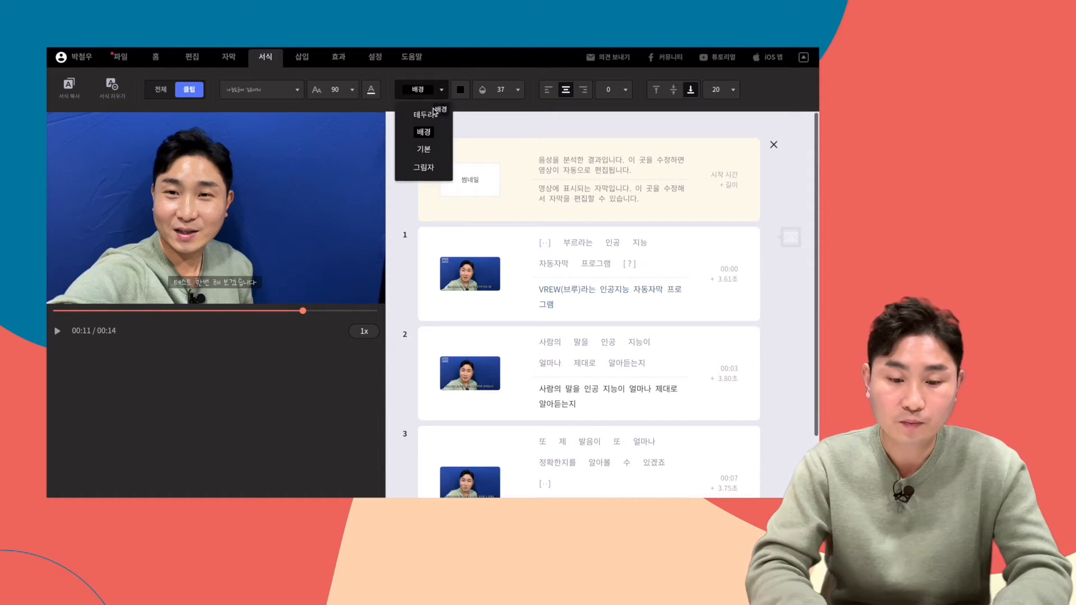
pyautogui.click(427, 148)
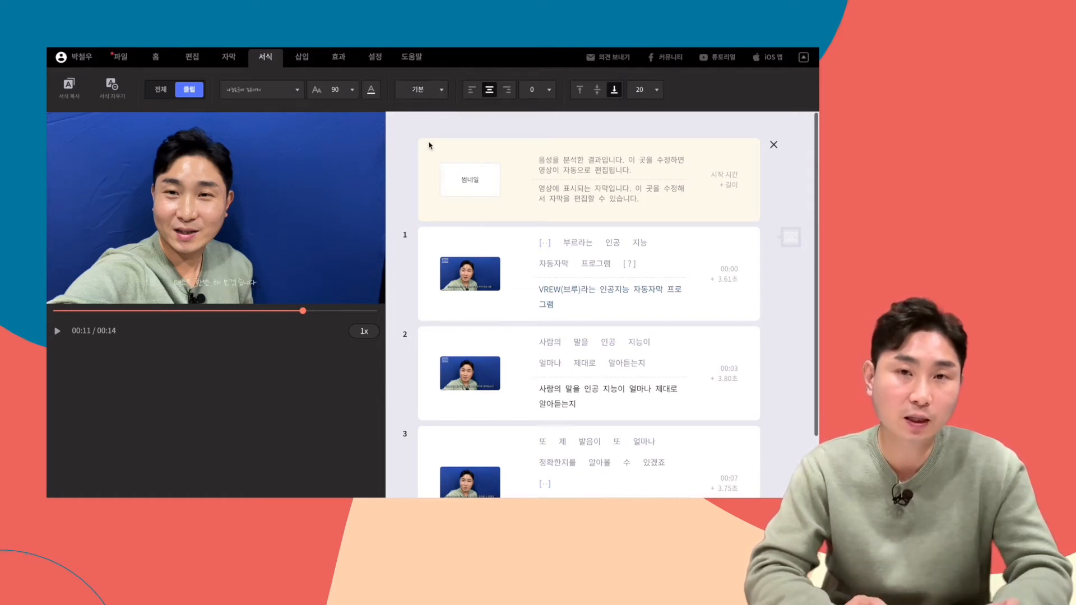
pyautogui.click(429, 90)
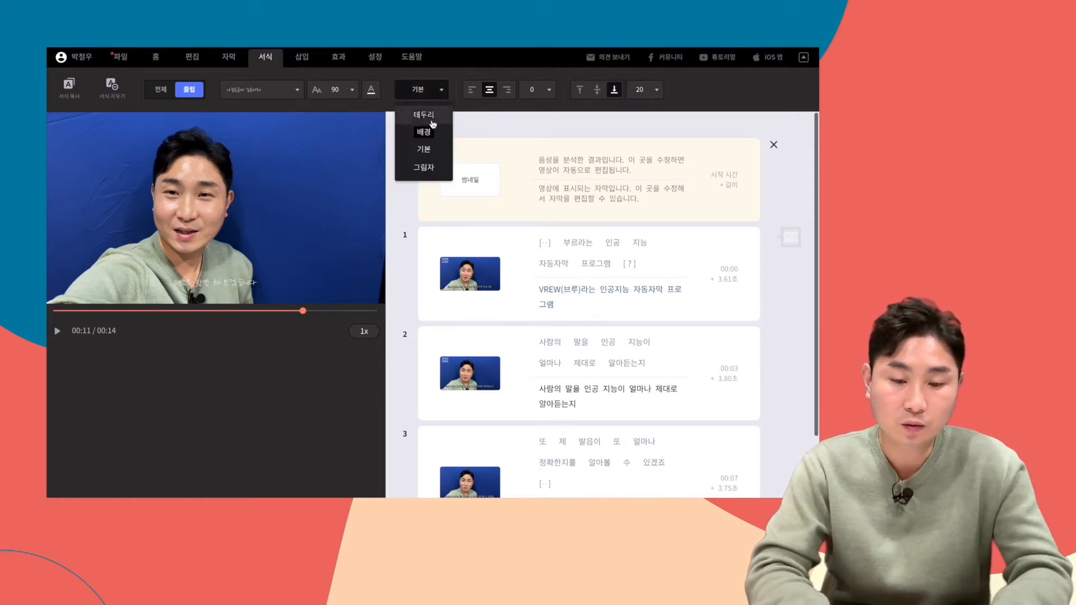
pyautogui.click(424, 167)
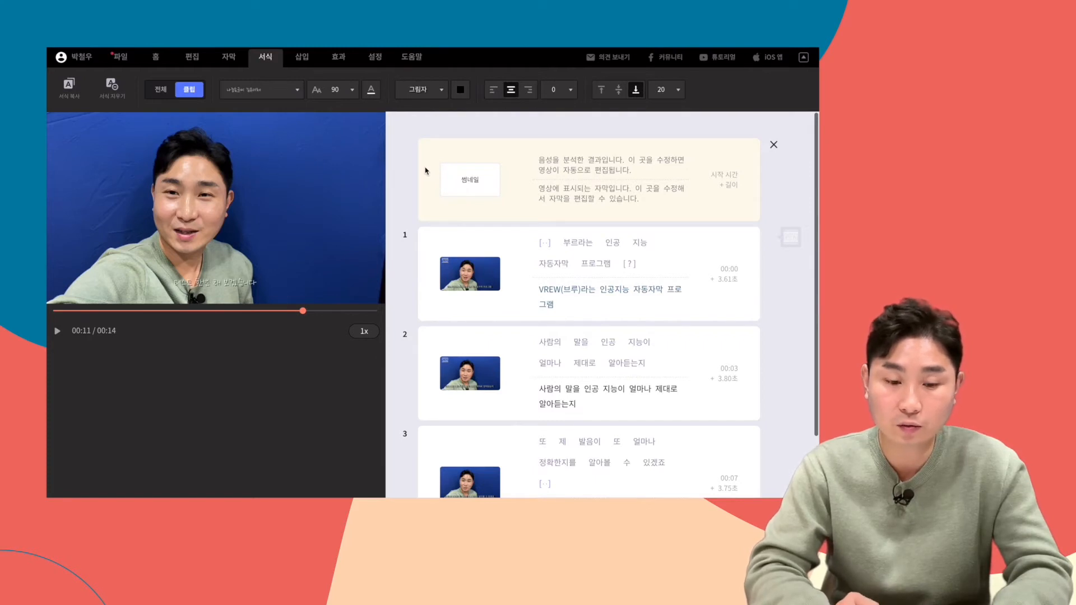
pyautogui.click(438, 95)
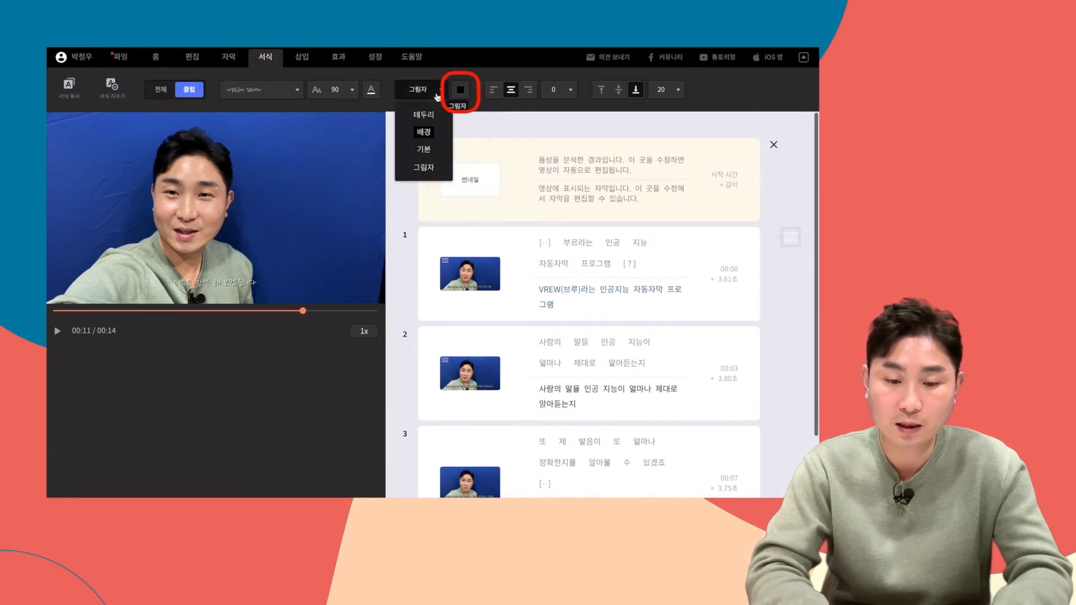
pyautogui.click(427, 137)
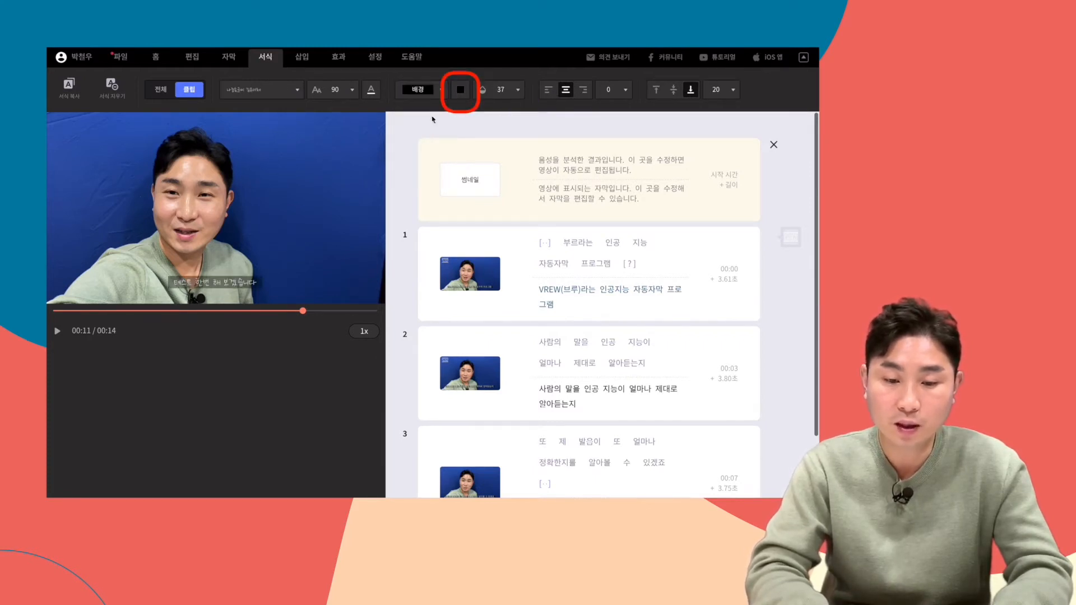
# - Try red, green and blue as the background colour behind clip 4's caption
pyautogui.click(460, 91)
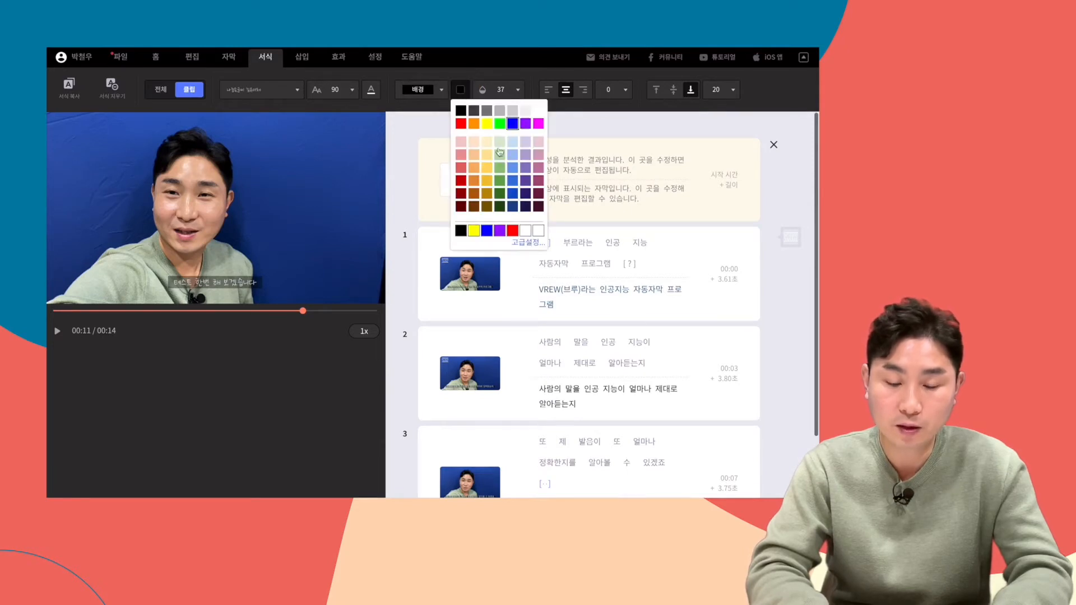
pyautogui.click(461, 124)
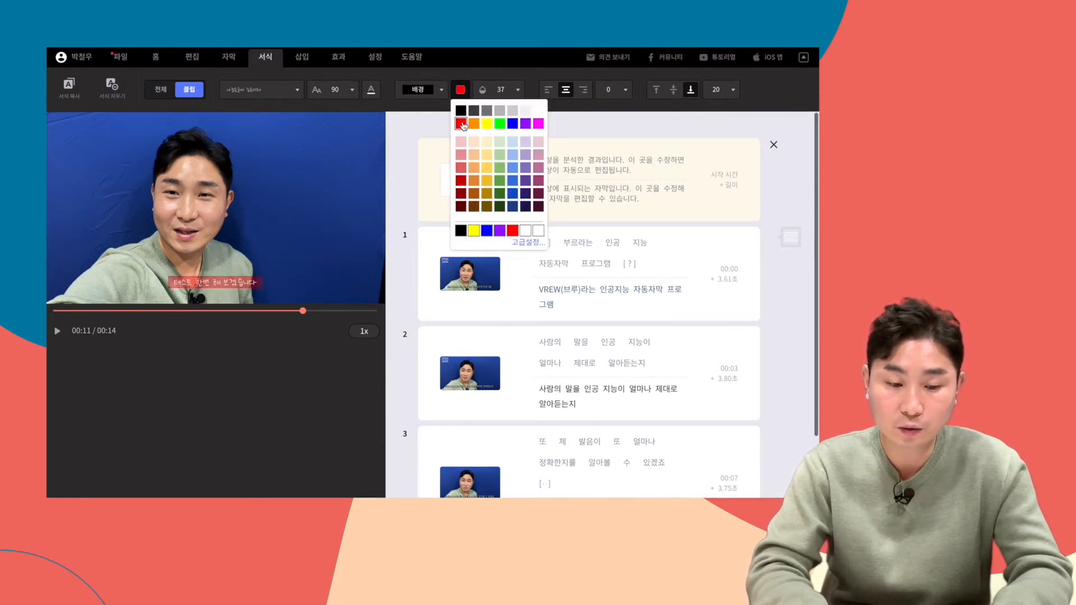
pyautogui.click(499, 123)
pyautogui.click(510, 126)
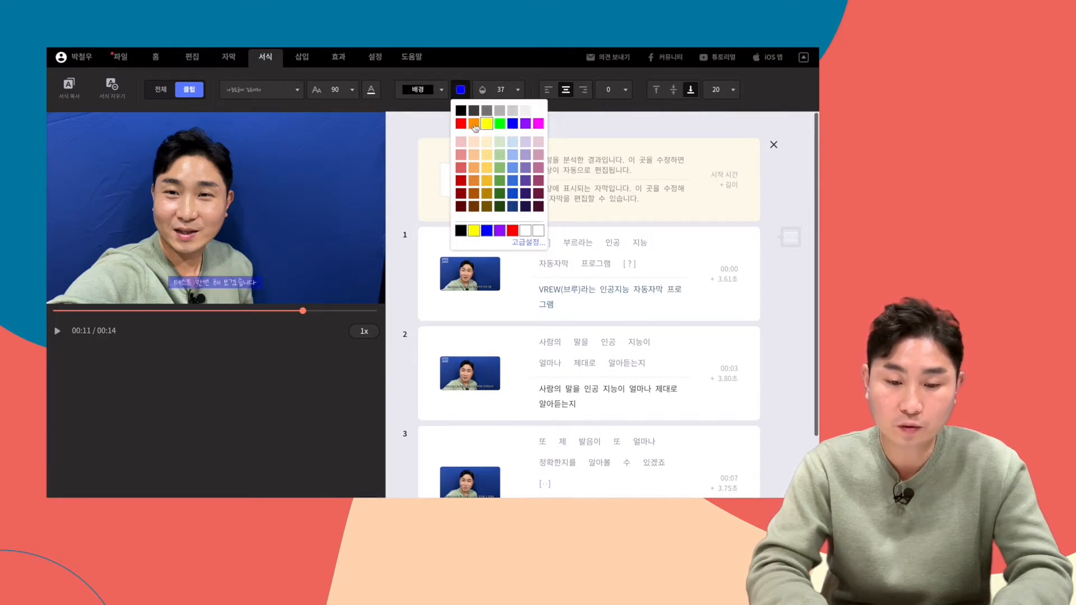
# - Try the 테두리 style on clip 4's caption and view its colour choices, and return to the 배경 style with a black background
pyautogui.click(435, 90)
pyautogui.click(437, 91)
pyautogui.click(424, 114)
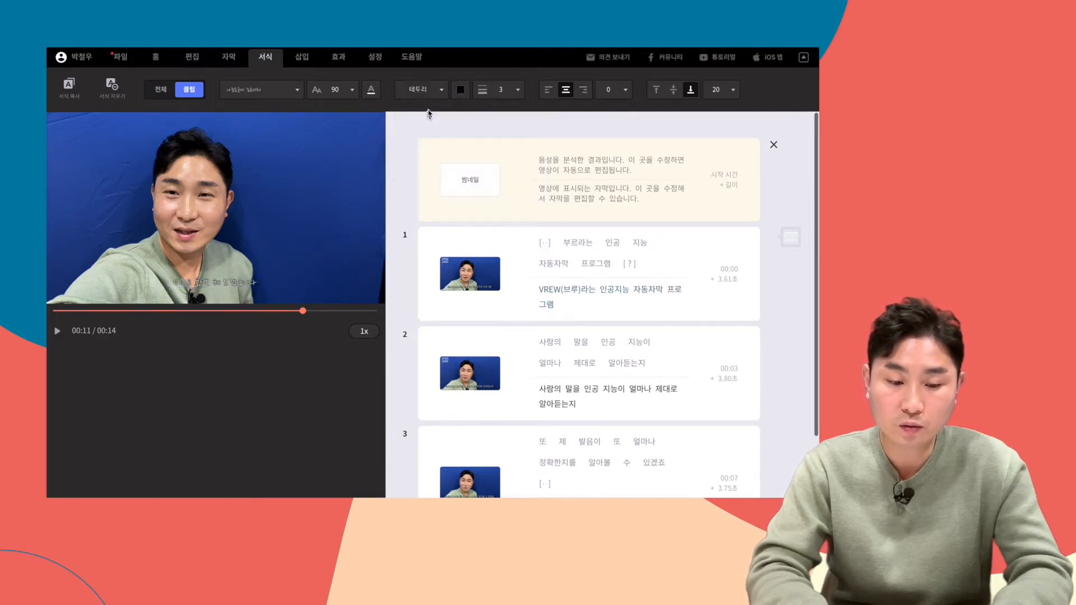
pyautogui.click(461, 90)
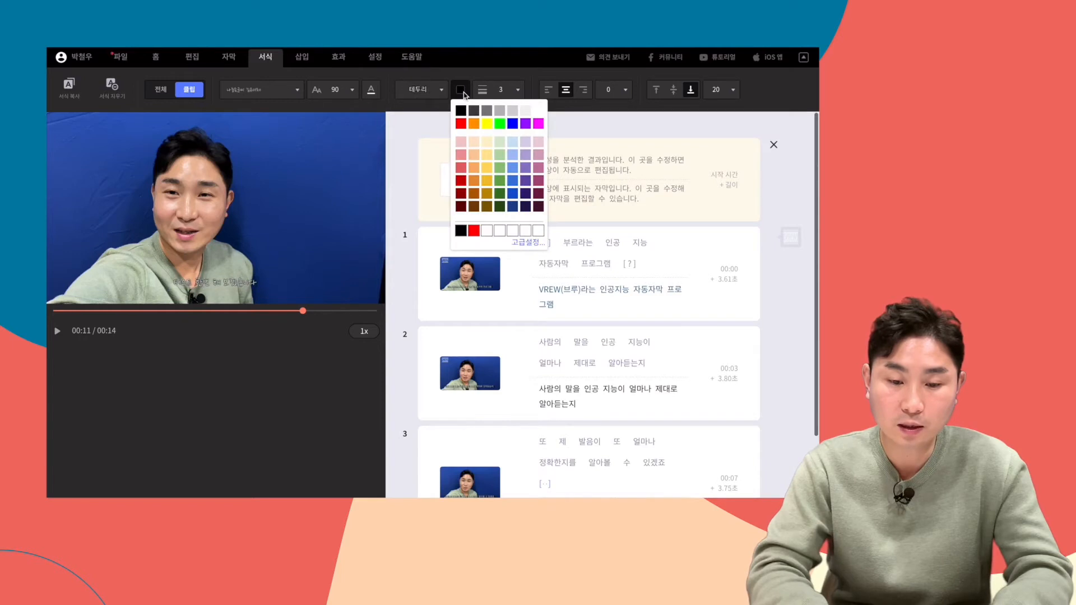
pyautogui.click(431, 94)
pyautogui.click(424, 131)
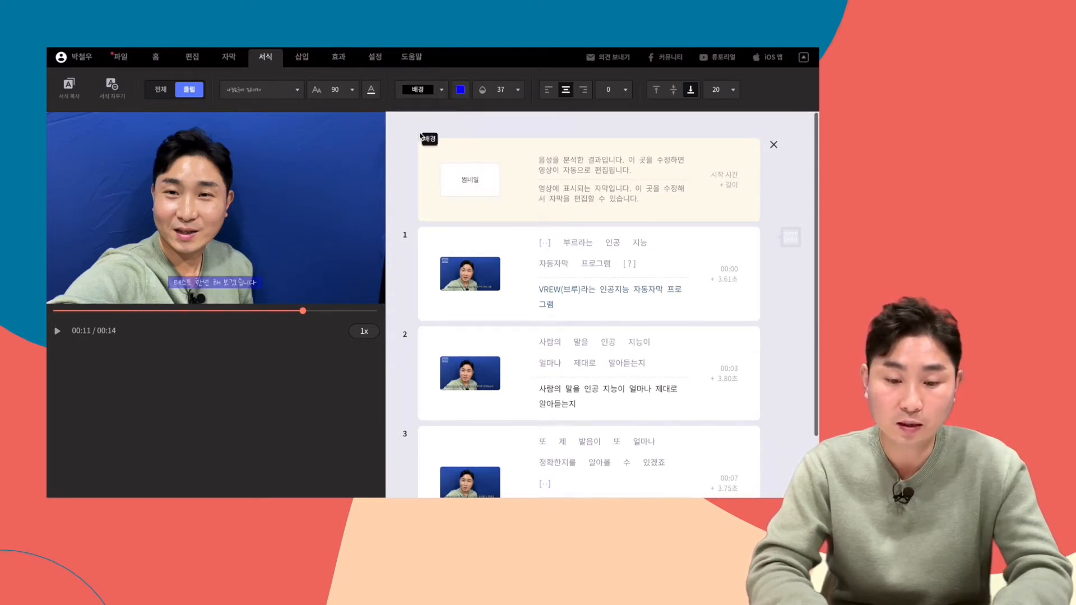
pyautogui.click(460, 89)
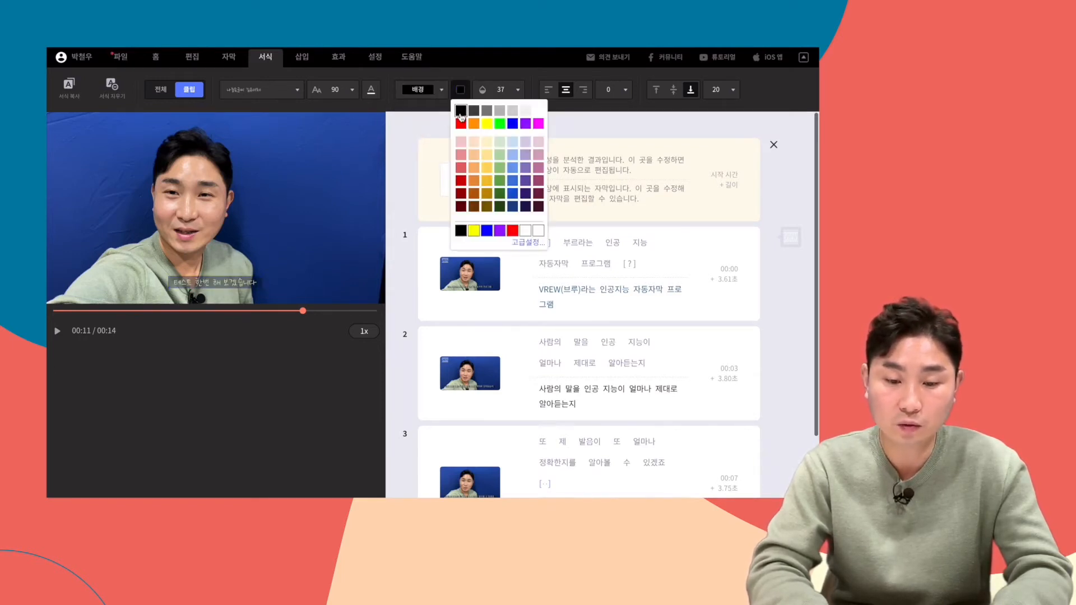
pyautogui.click(506, 72)
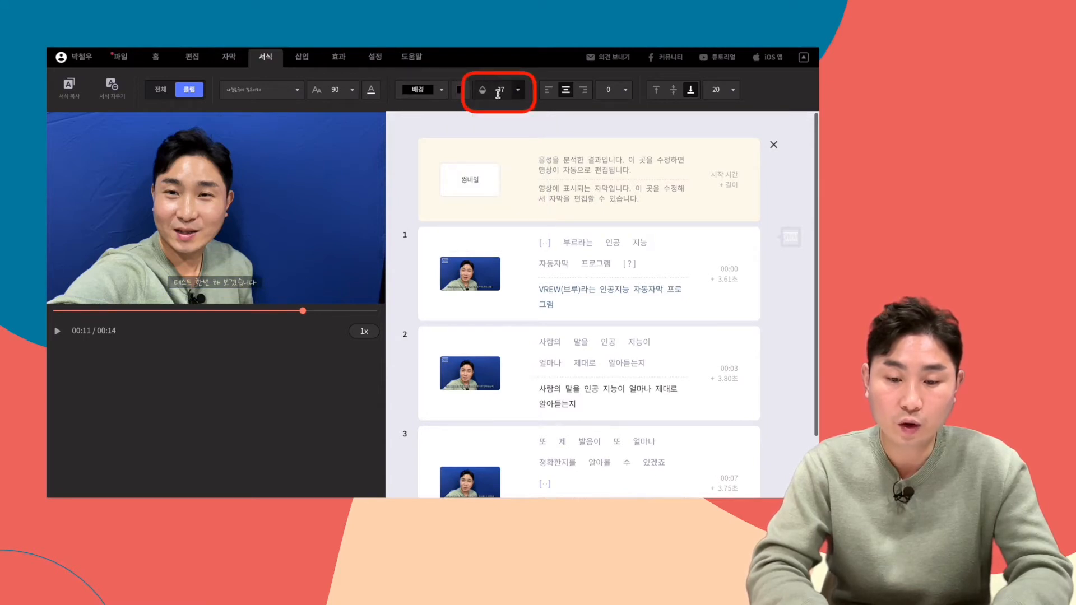
# - Try 100 as the background opacity behind clip 4's caption, and set it to 42
pyautogui.click(518, 91)
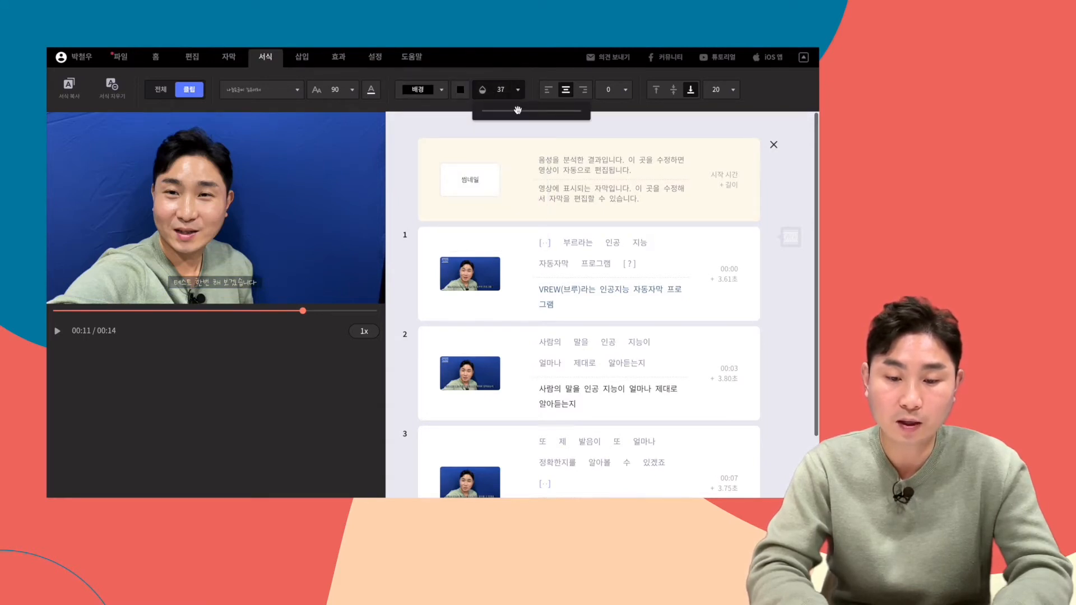
pyautogui.moveTo(518, 115); pyautogui.dragTo(595, 117)
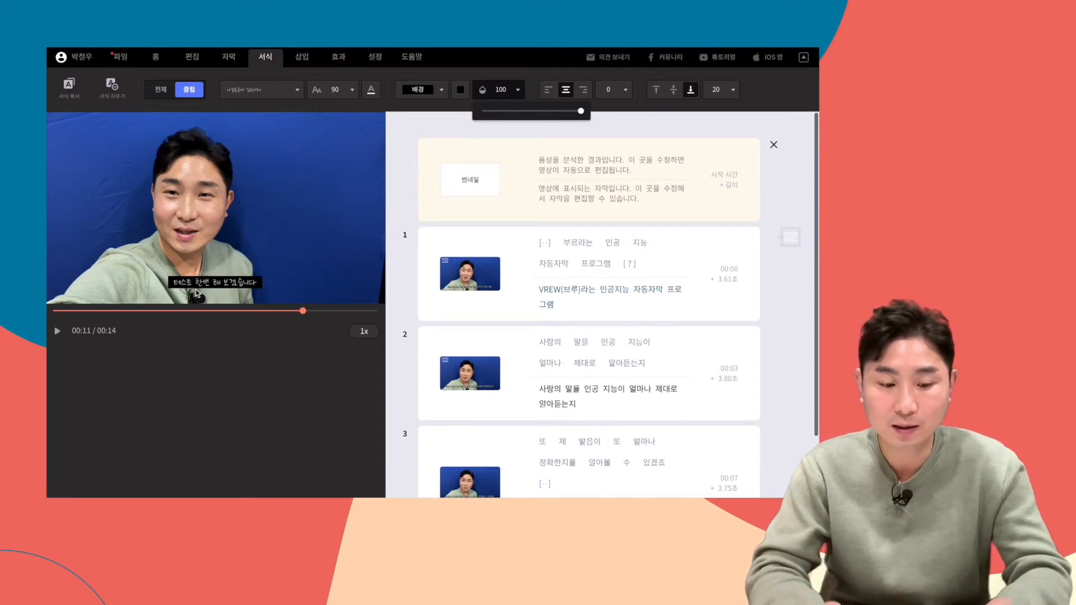
pyautogui.moveTo(581, 109); pyautogui.dragTo(524, 112)
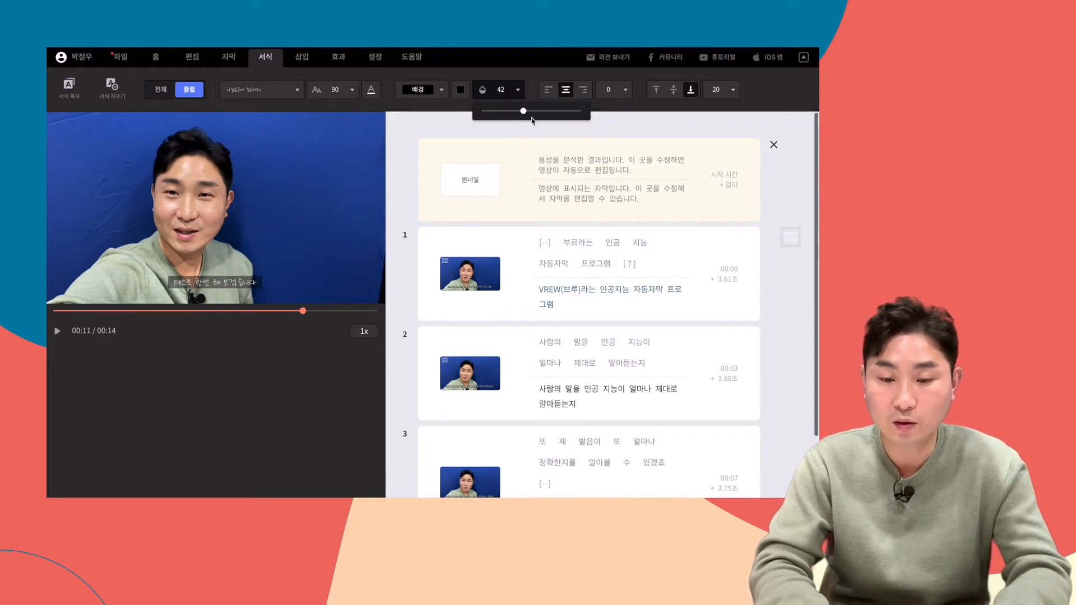
# - Try the horizontal and vertical position offsets of clip 4's caption, leaving them at 0 and 20
pyautogui.click(626, 91)
pyautogui.moveTo(650, 111)
pyautogui.mouseDown()
pyautogui.moveTo(622, 110)
pyautogui.moveTo(665, 112)
pyautogui.moveTo(601, 109)
pyautogui.moveTo(699, 110)
pyautogui.moveTo(655, 110)
pyautogui.mouseUp()
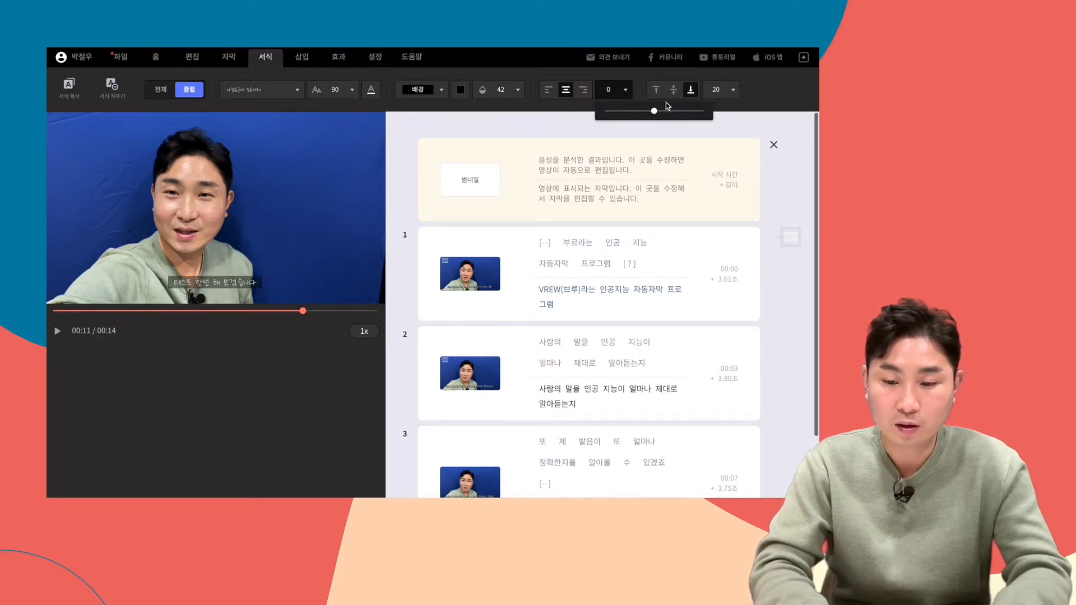
pyautogui.click(728, 92)
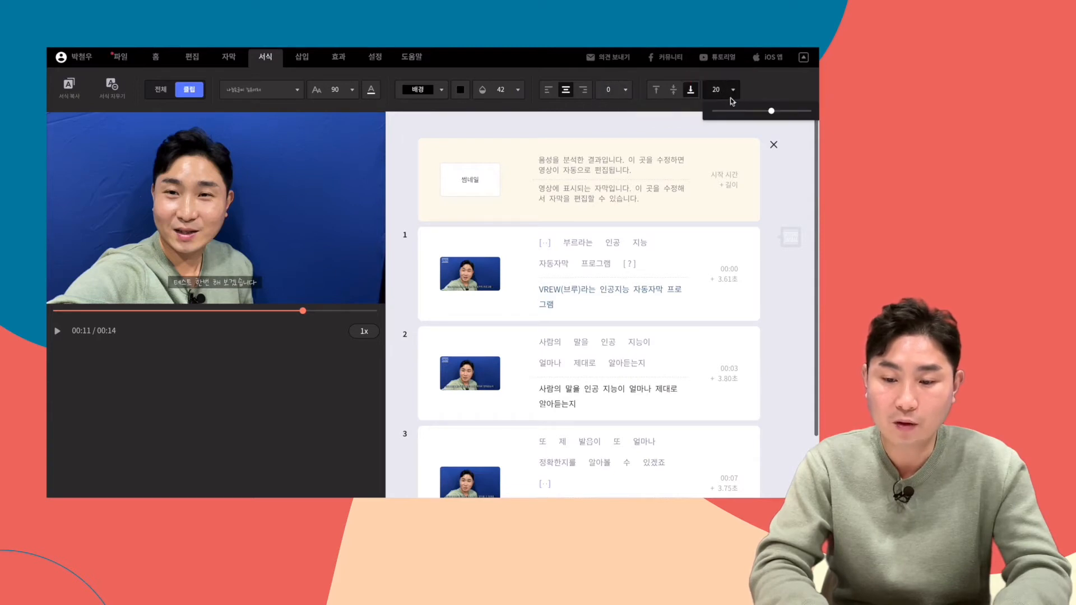
pyautogui.moveTo(772, 111)
pyautogui.mouseDown()
pyautogui.moveTo(744, 110)
pyautogui.moveTo(802, 110)
pyautogui.moveTo(752, 110)
pyautogui.moveTo(773, 110)
pyautogui.mouseUp()
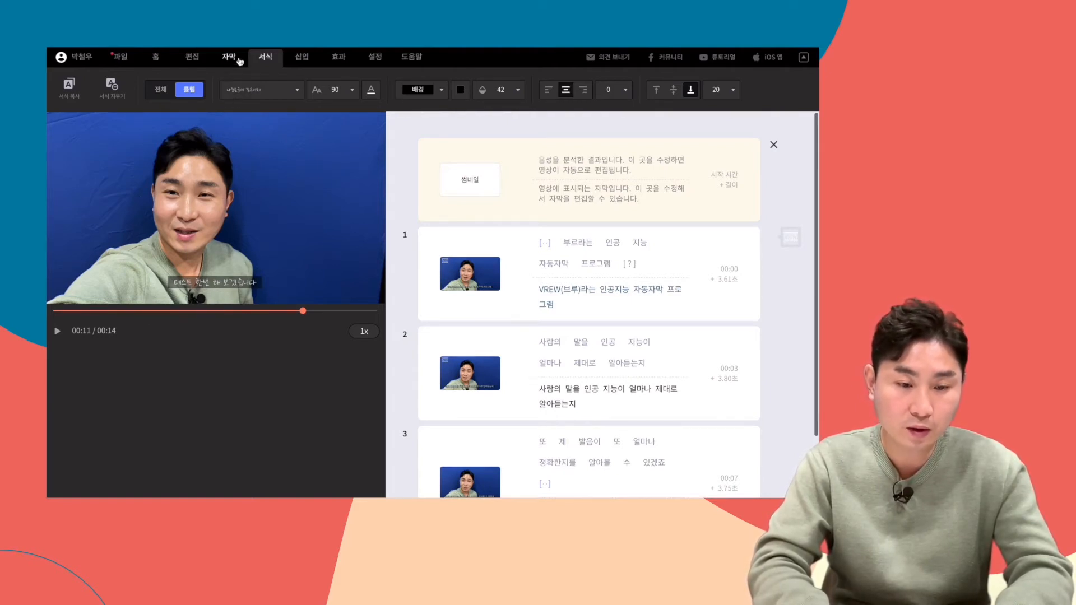
# - Inspect the silent sections in clips 1, 3 and 4, and view the 무음 구간 줄이기 settings without applying them
pyautogui.click(191, 59)
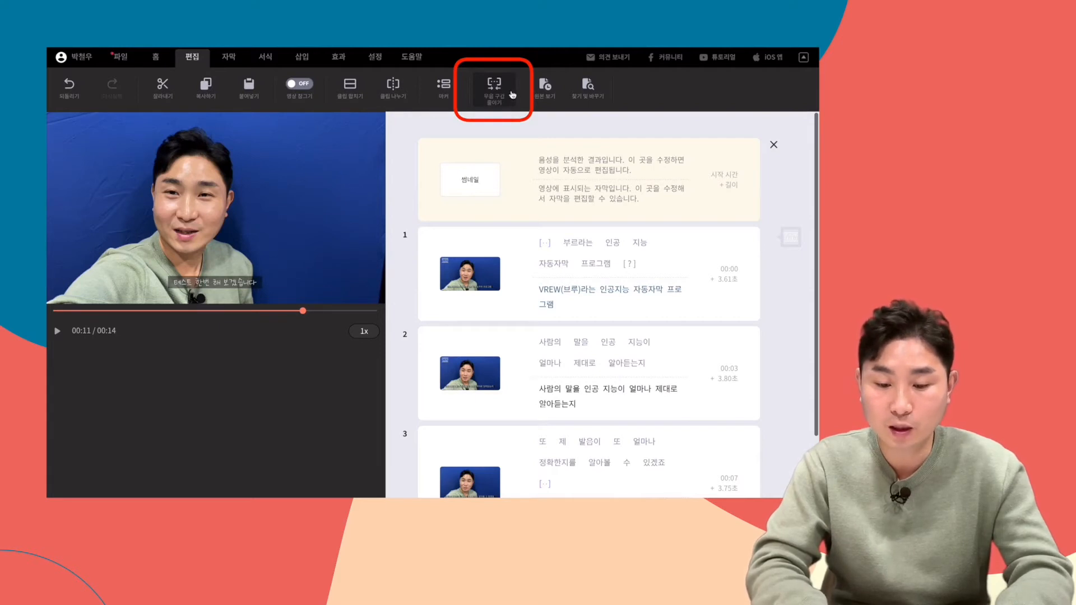
pyautogui.click(546, 245)
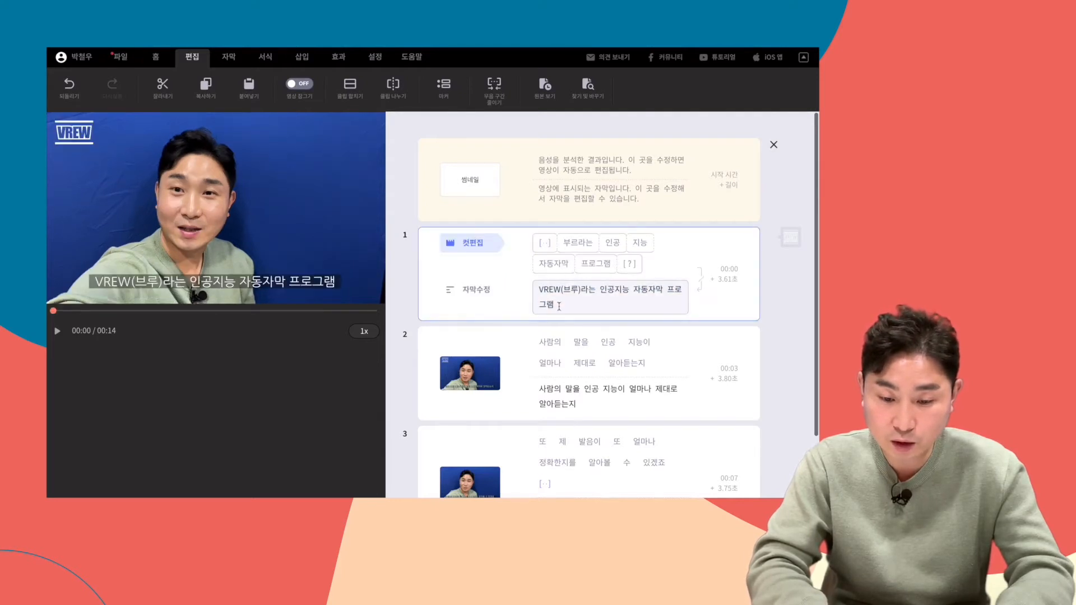
pyautogui.scroll(-2, 544, 365)
pyautogui.click(544, 400)
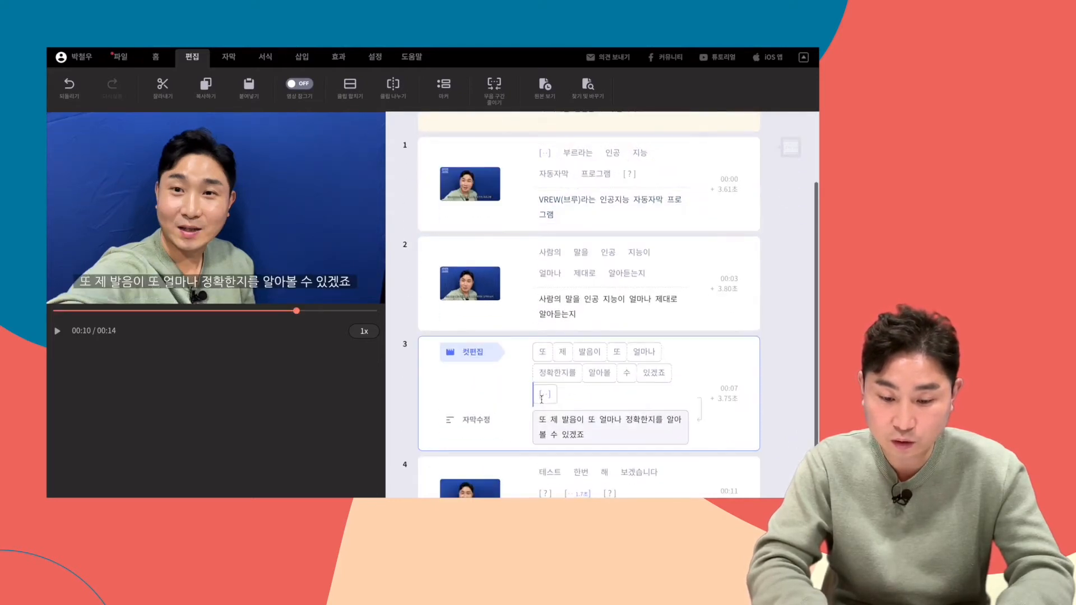
pyautogui.click(553, 443)
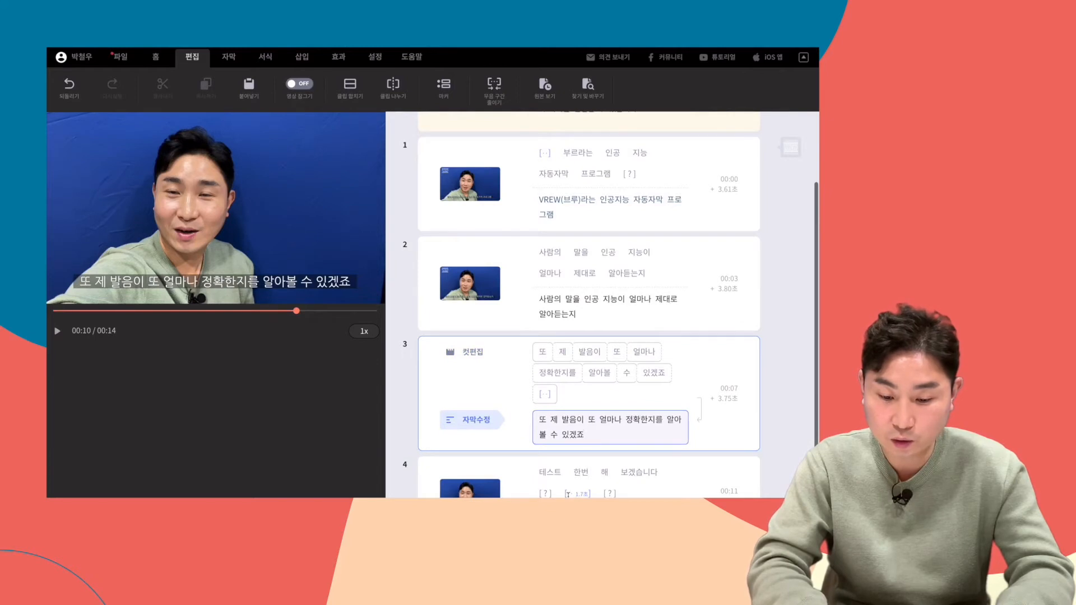
pyautogui.click(568, 493)
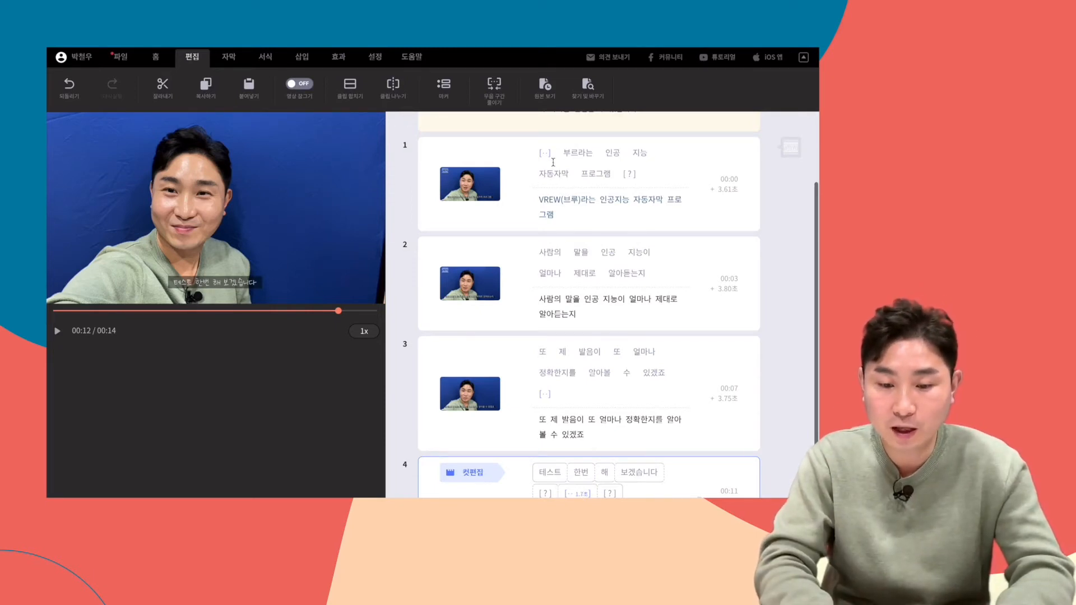
pyautogui.click(498, 93)
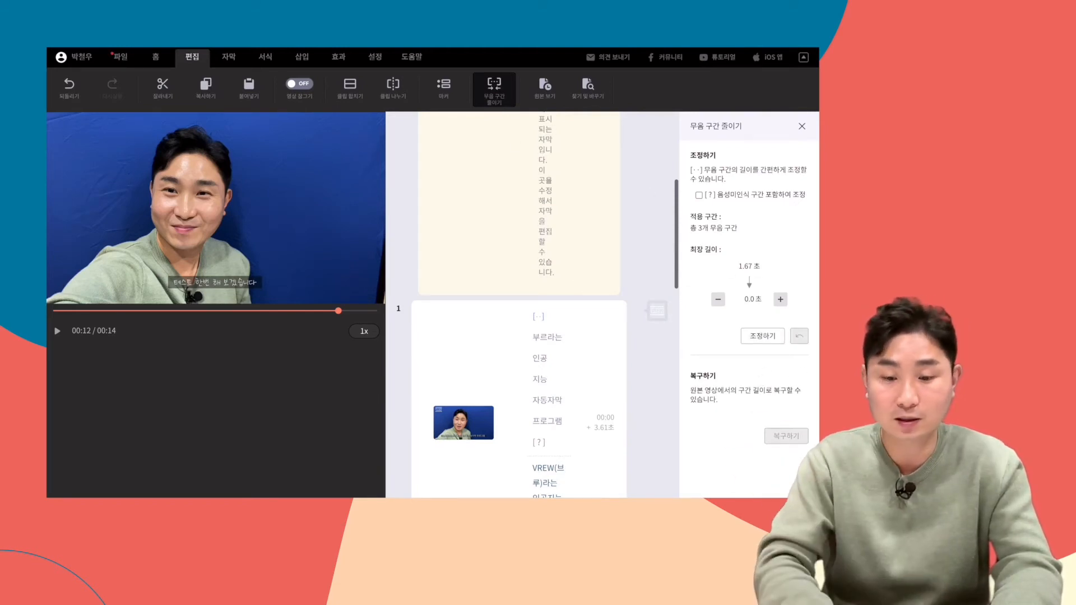
pyautogui.click(801, 128)
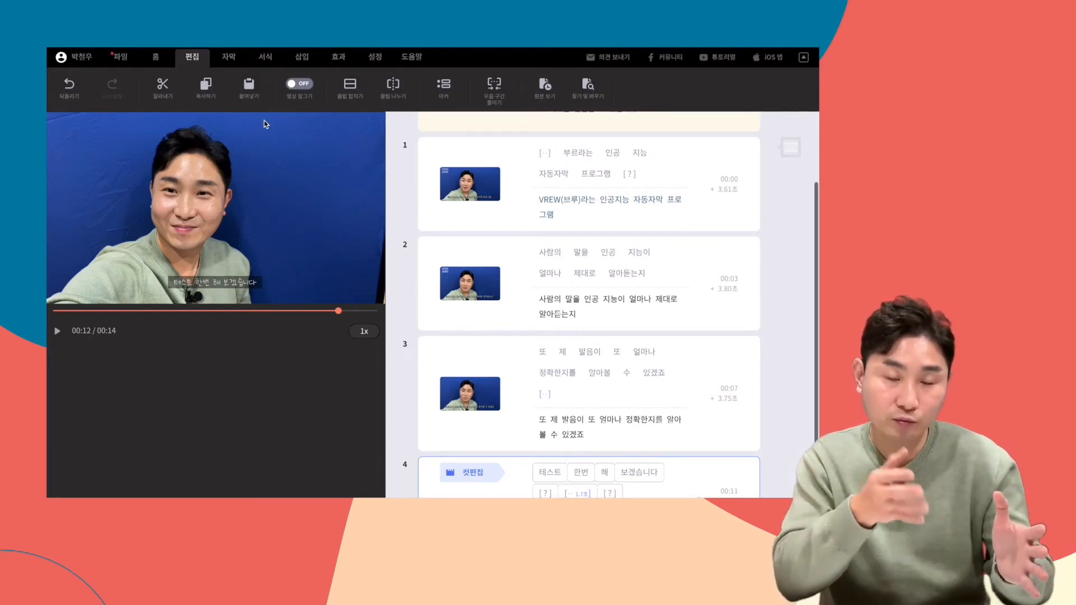
# - Browse the available translation languages and add an English (영어) translation of the Korean captions
pyautogui.click(231, 57)
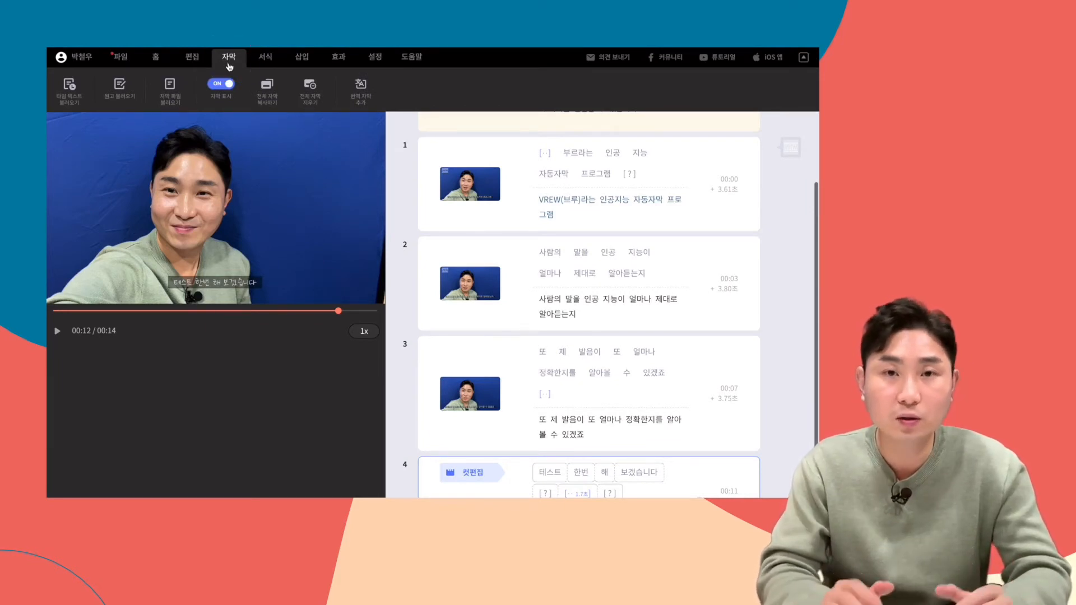
pyautogui.click(361, 88)
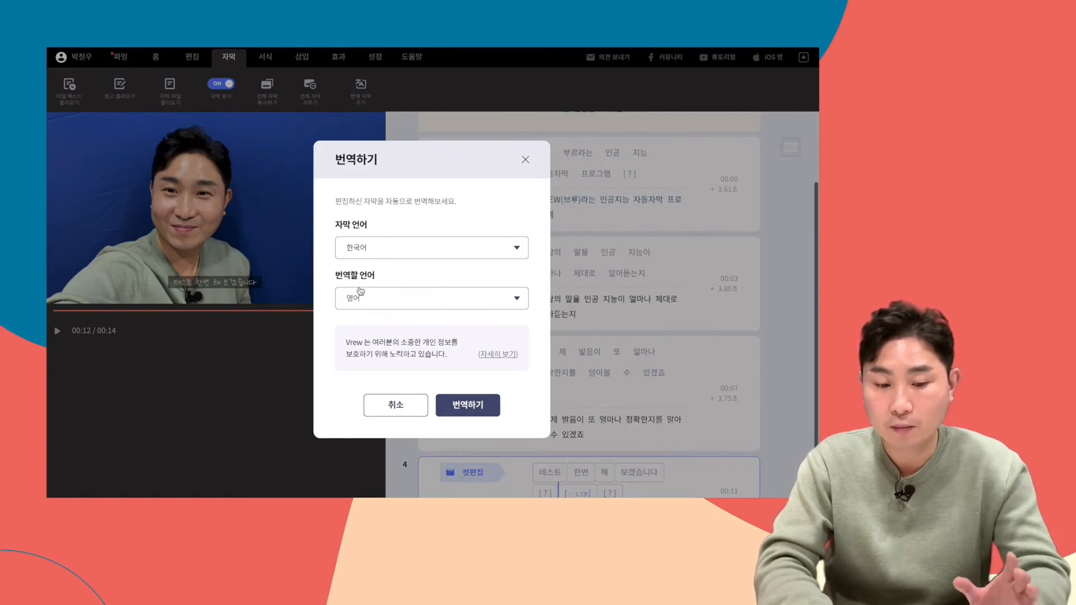
pyautogui.click(464, 297)
pyautogui.scroll(-5, 464, 296)
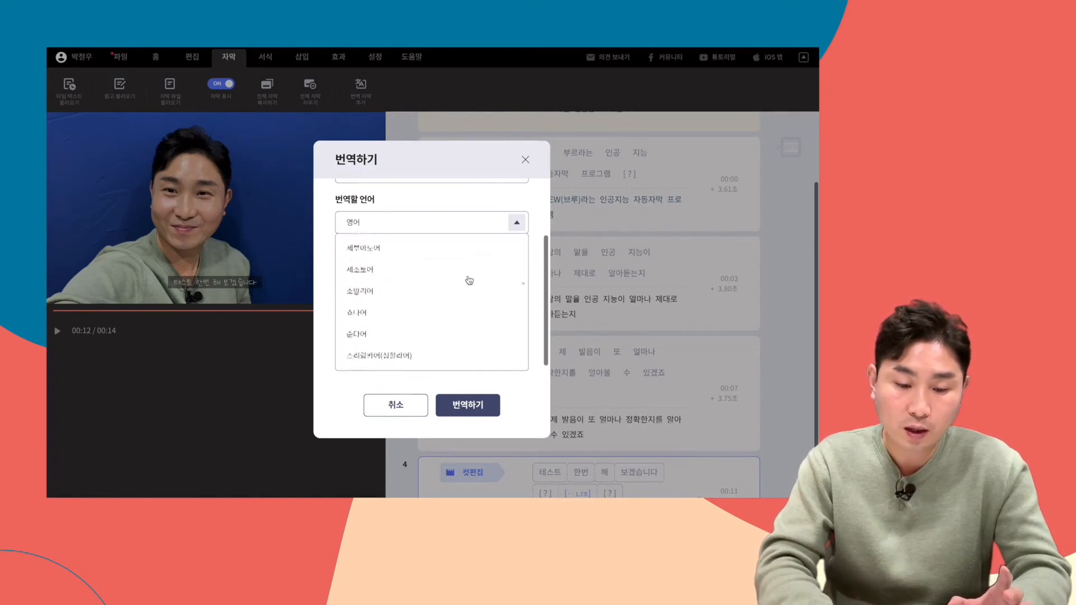
pyautogui.scroll(-10, 469, 283)
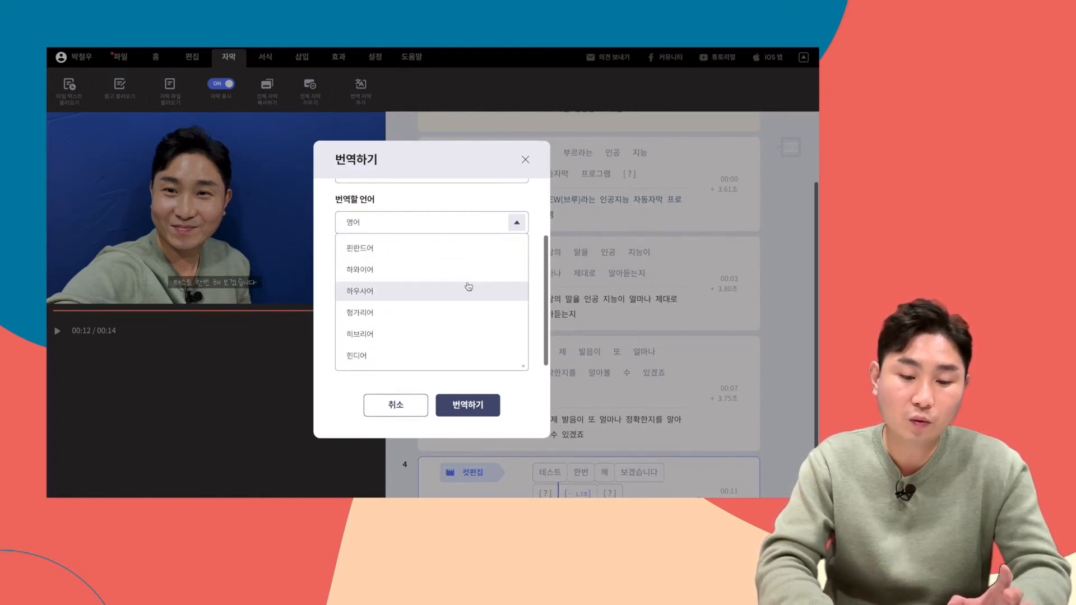
pyautogui.scroll(10, 468, 287)
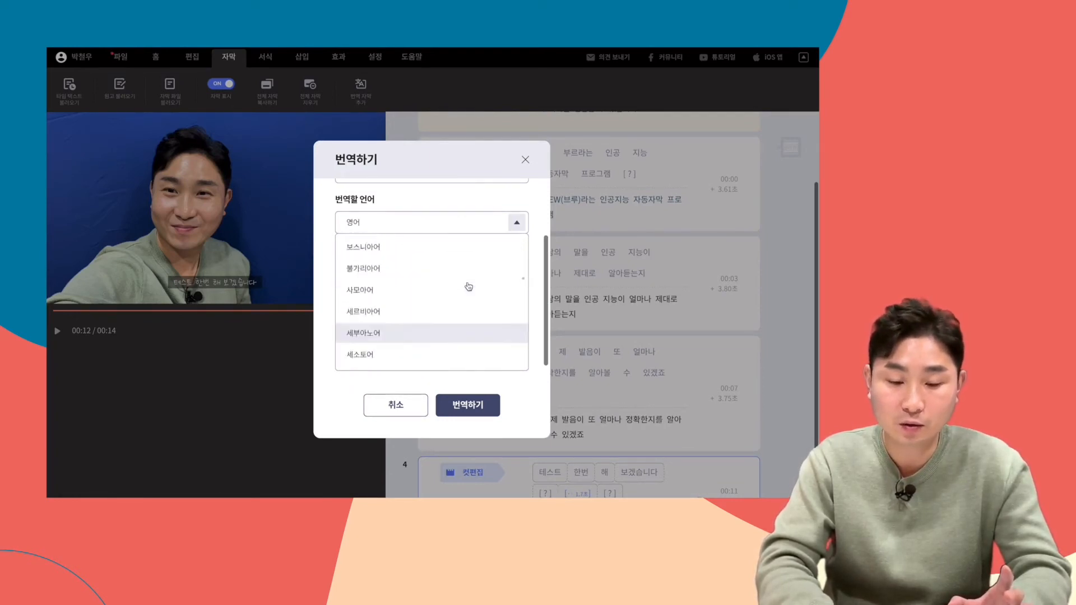
pyautogui.scroll(10, 469, 287)
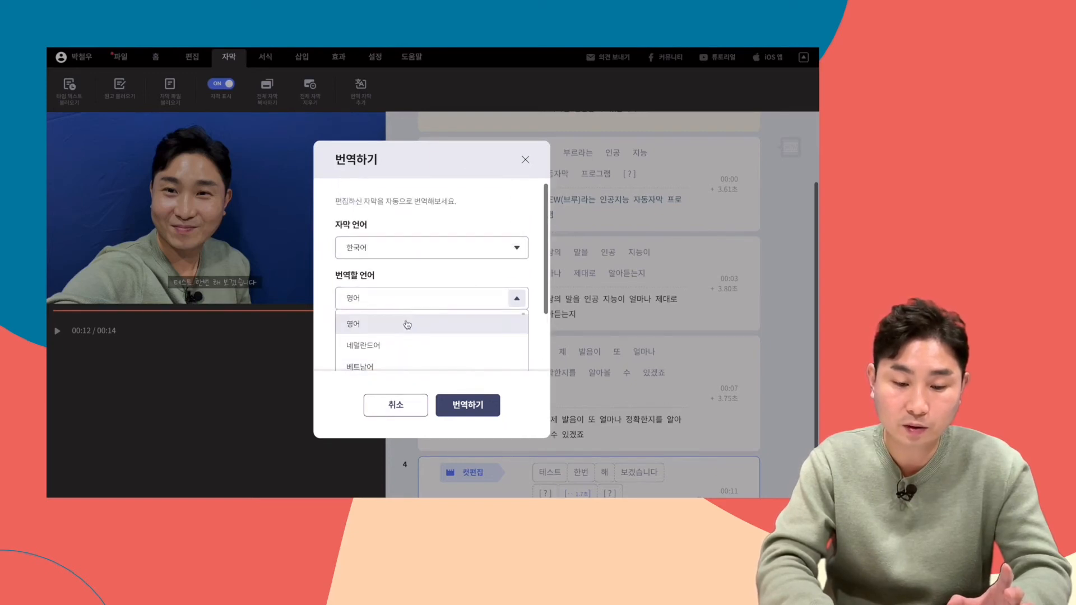
pyautogui.click(407, 325)
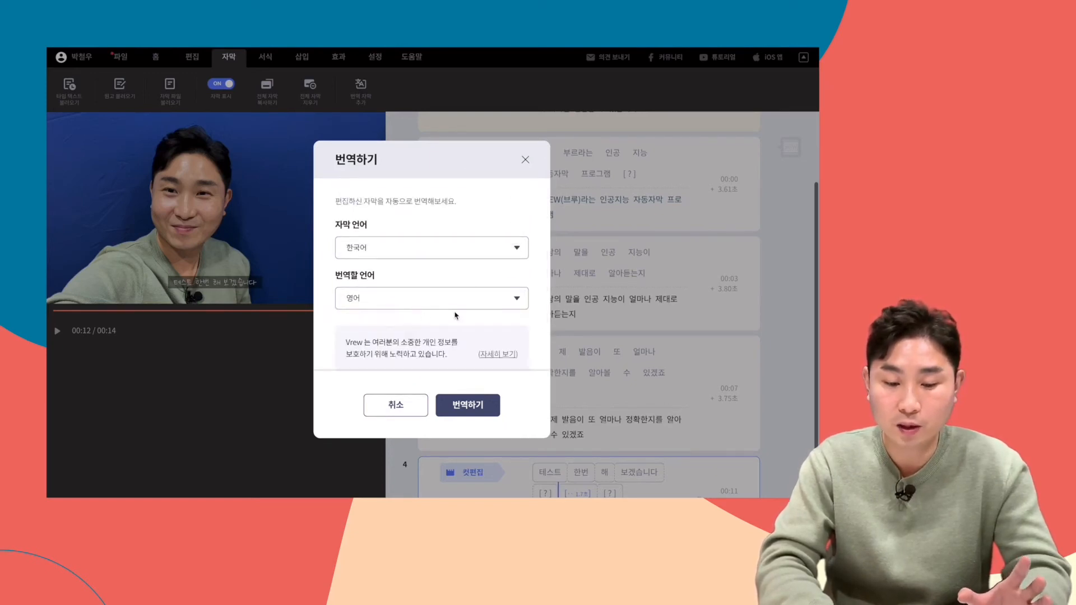
pyautogui.click(468, 405)
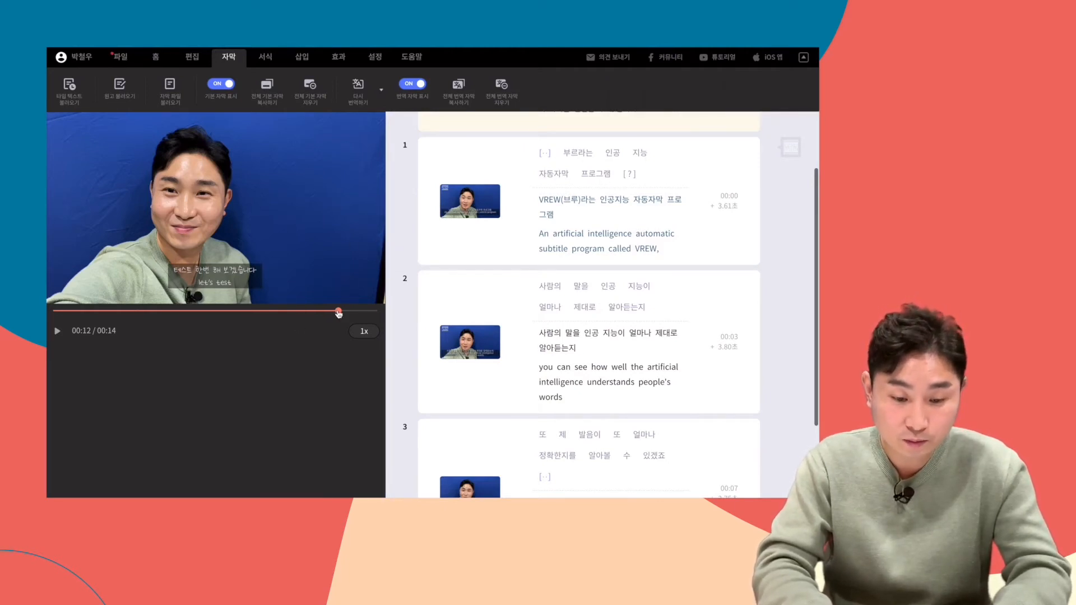
# - Play the video from the start and review the Korean and English captions at several points of the timeline
pyautogui.moveTo(338, 311); pyautogui.dragTo(54, 311)
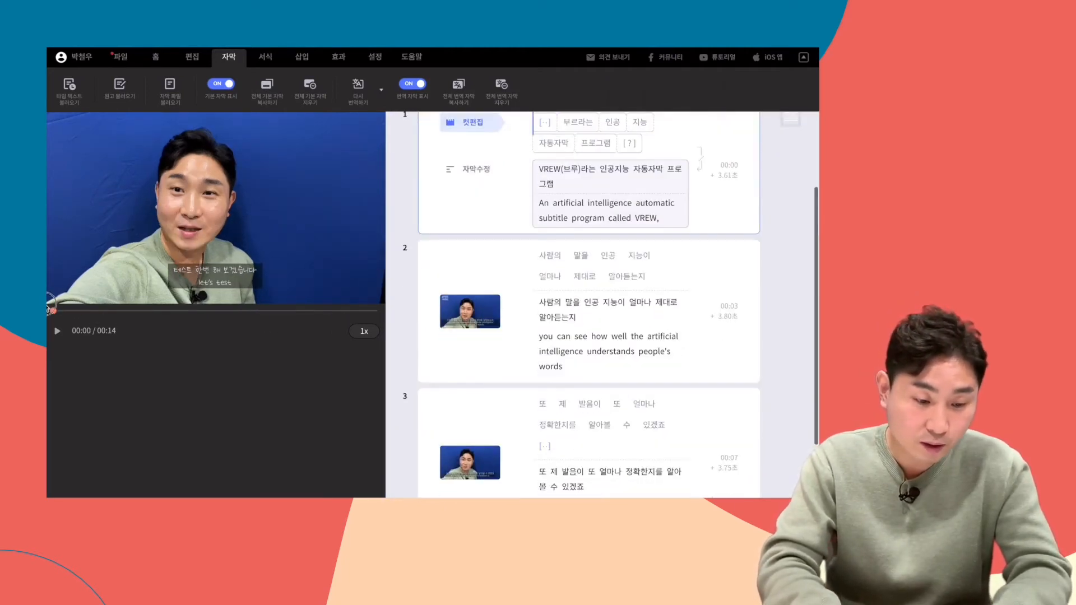
pyautogui.click(58, 335)
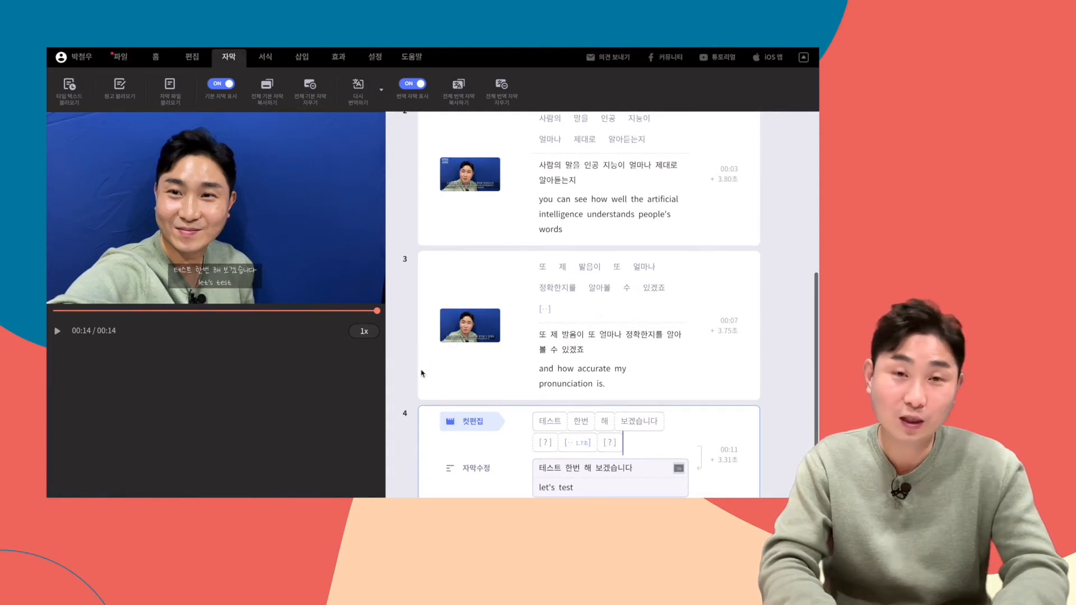
pyautogui.scroll(2, 478, 361)
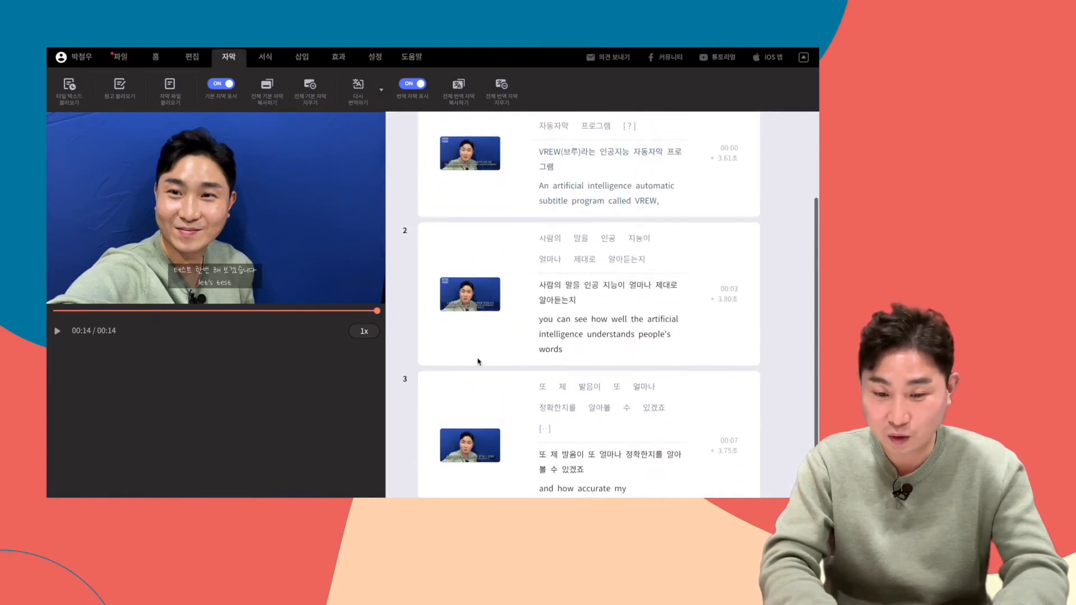
pyautogui.scroll(-1, 478, 361)
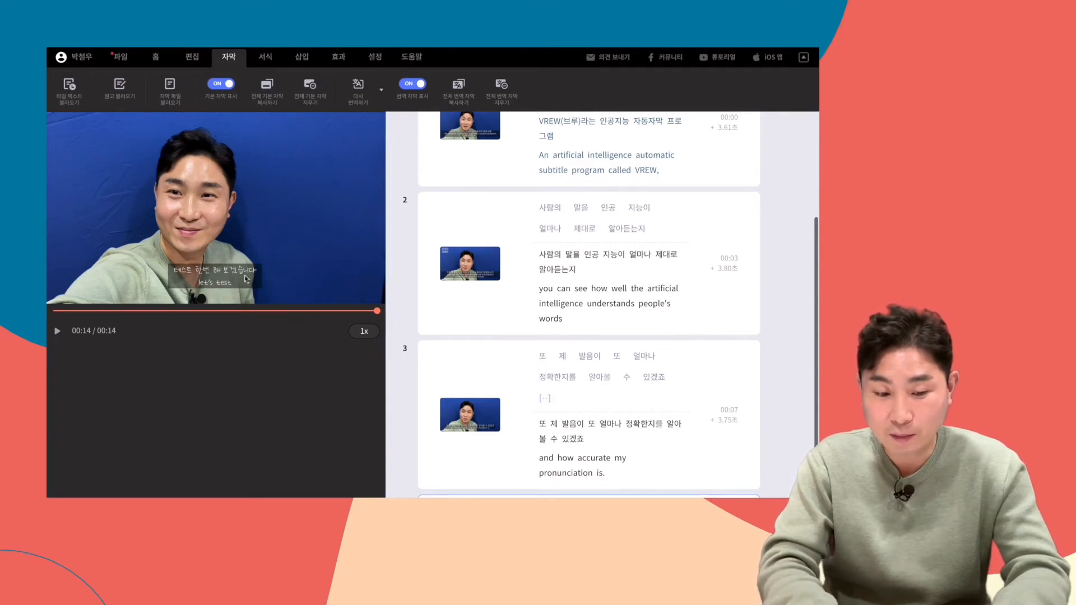
pyautogui.click(332, 312)
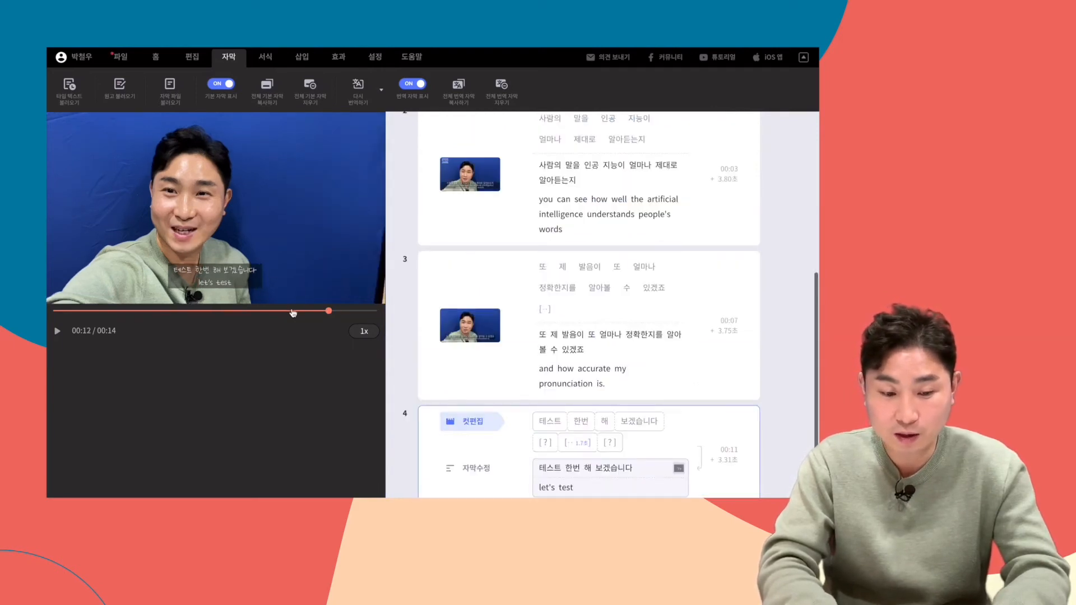
pyautogui.click(266, 312)
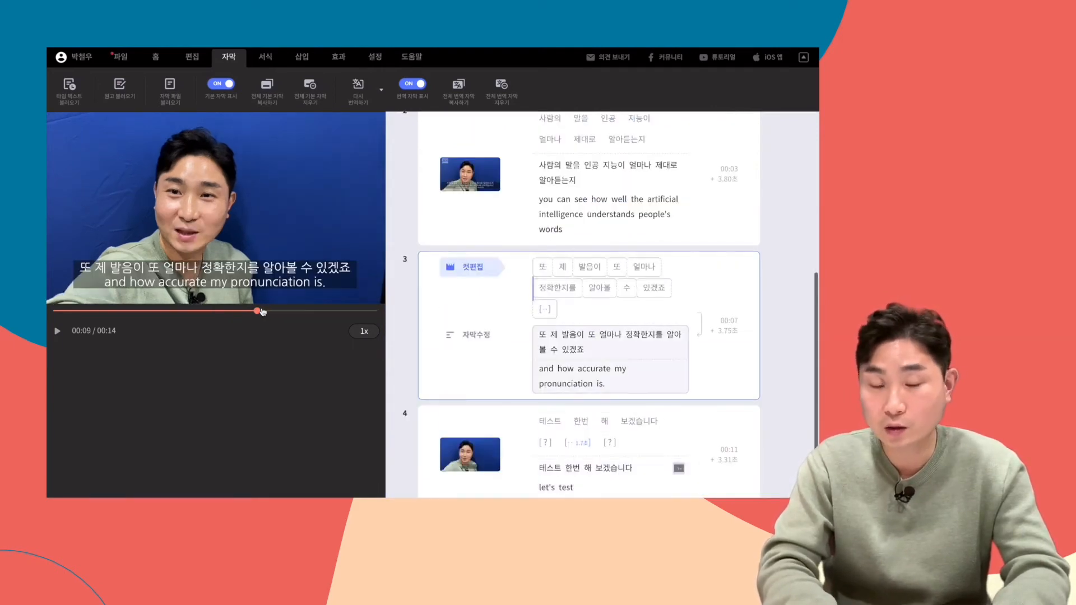
pyautogui.click(166, 311)
pyautogui.click(66, 312)
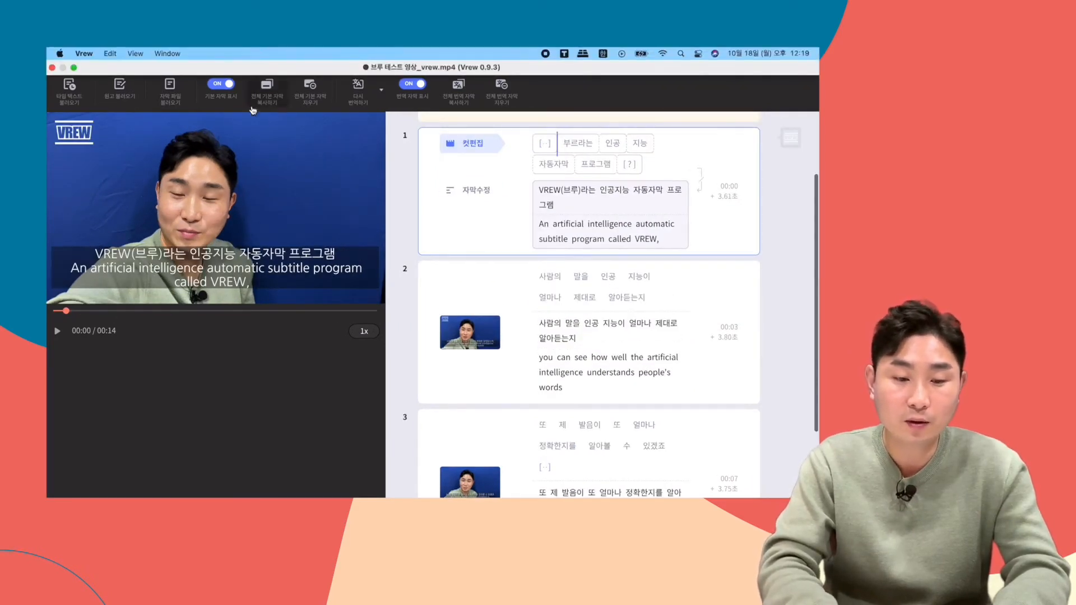
# - View clip 4's caption formatting, switch the formatting scope to the whole project (전체), and set its font to the first handwriting font below NanumGothic
pyautogui.click(270, 62)
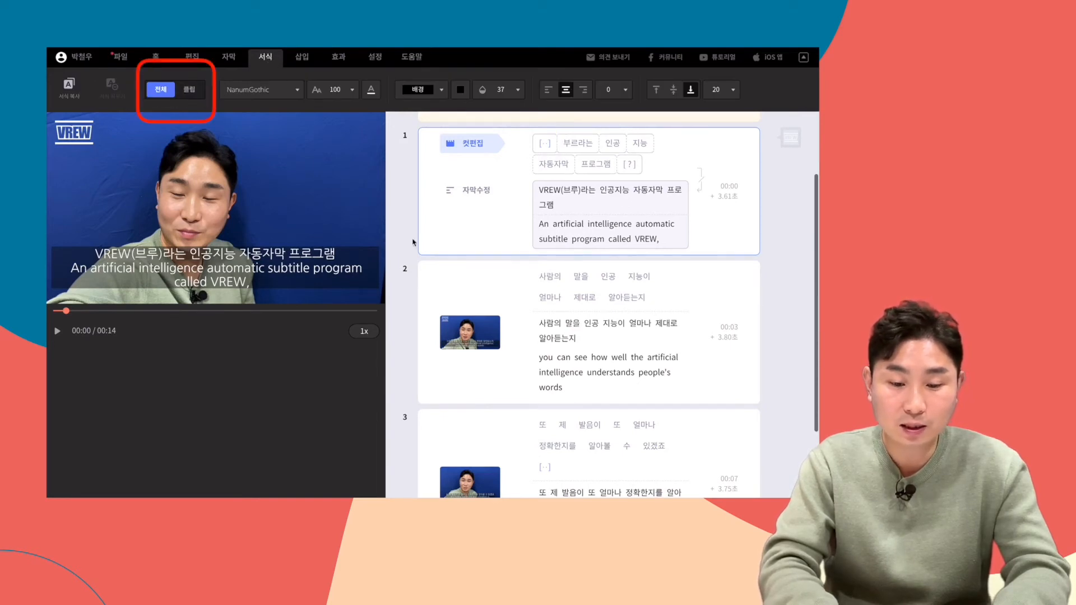
pyautogui.scroll(-3, 442, 408)
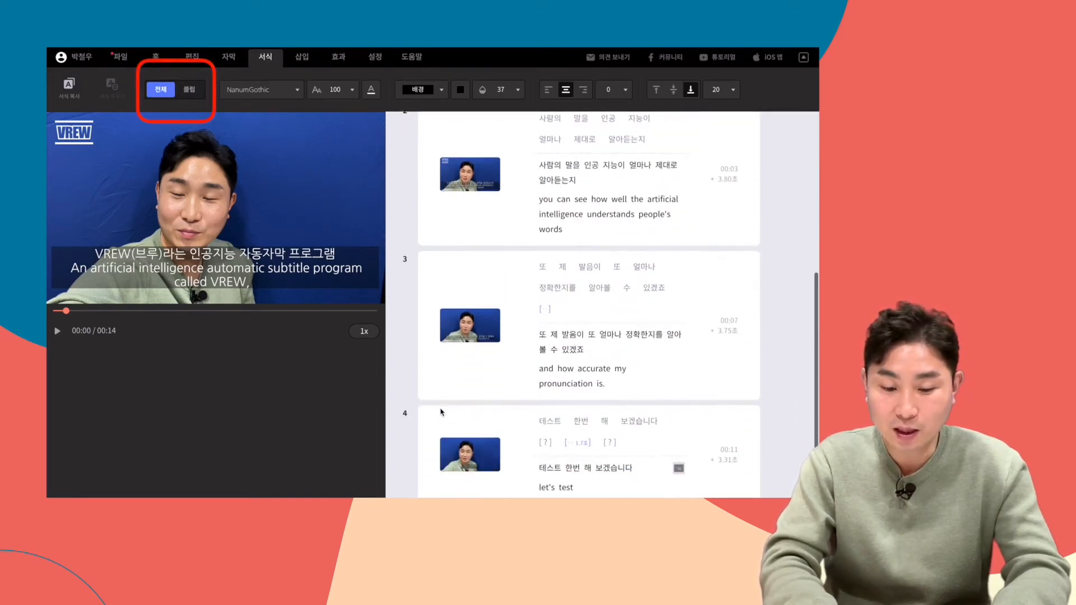
pyautogui.click(442, 425)
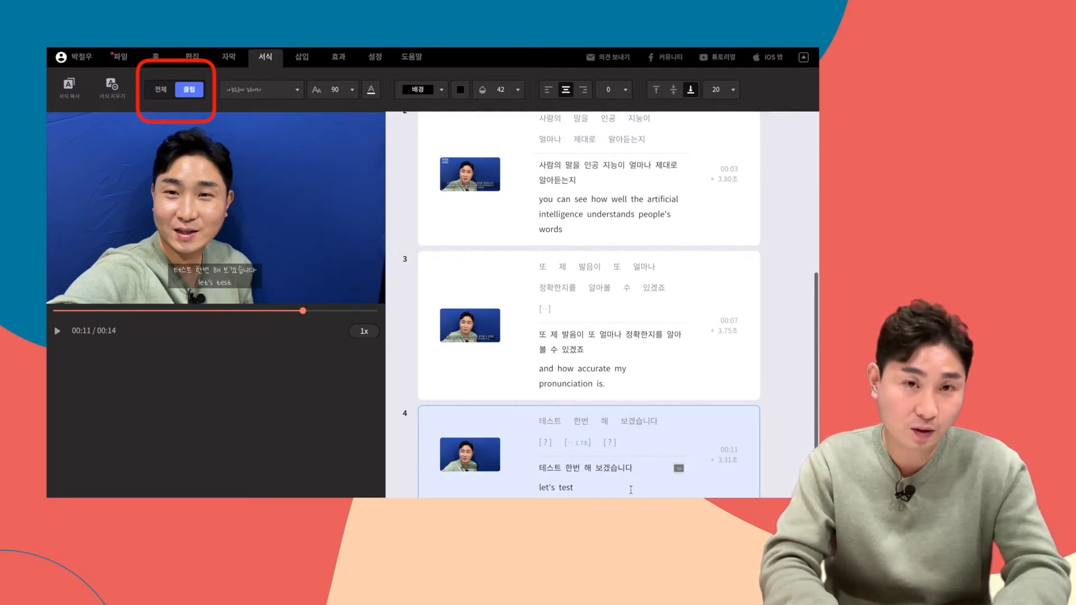
pyautogui.click(407, 390)
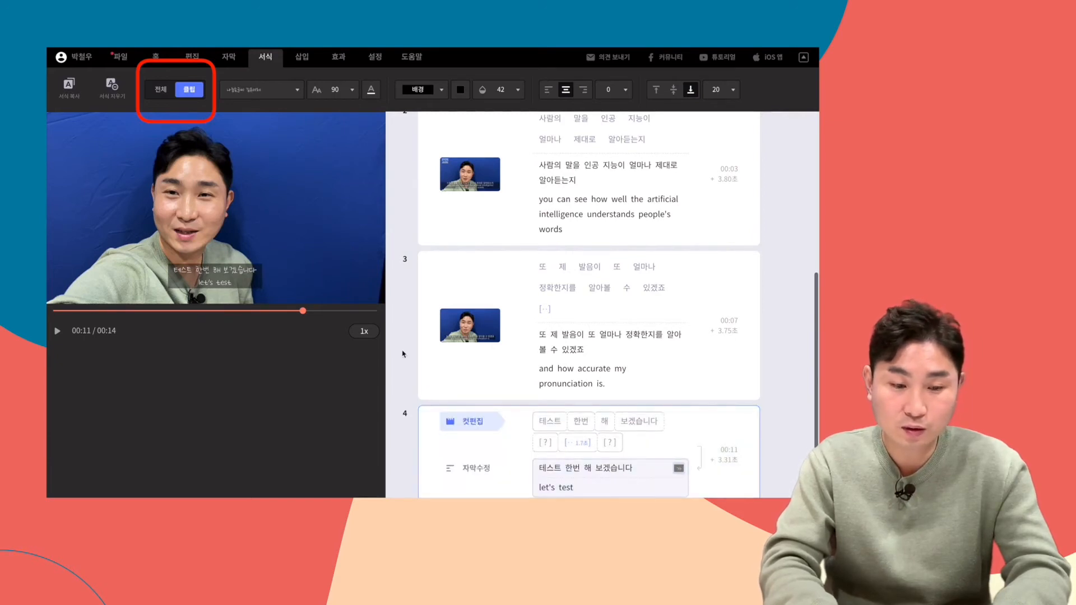
pyautogui.click(162, 91)
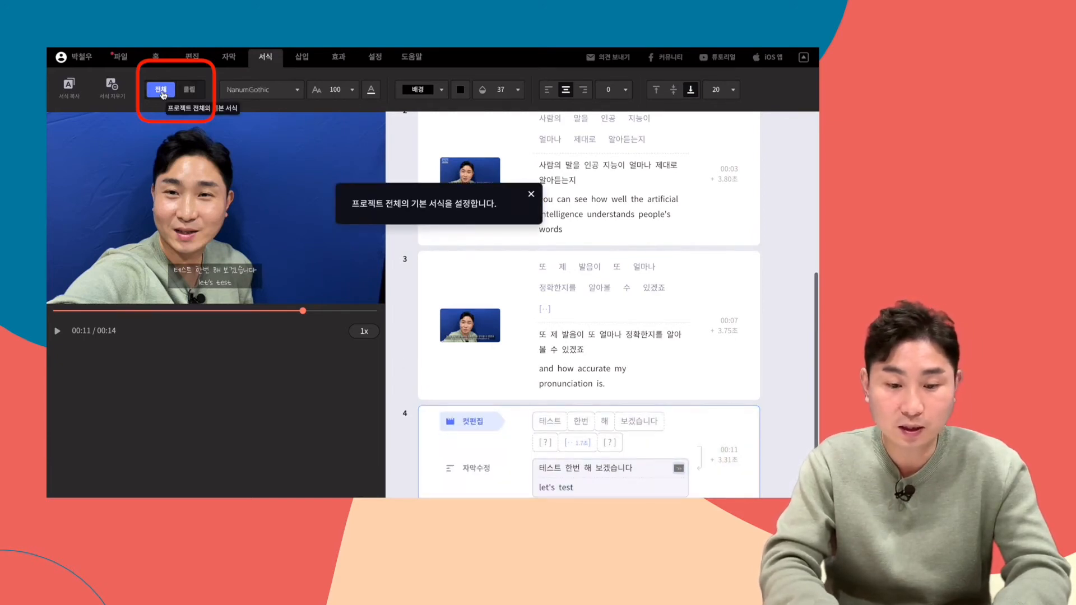
pyautogui.click(275, 91)
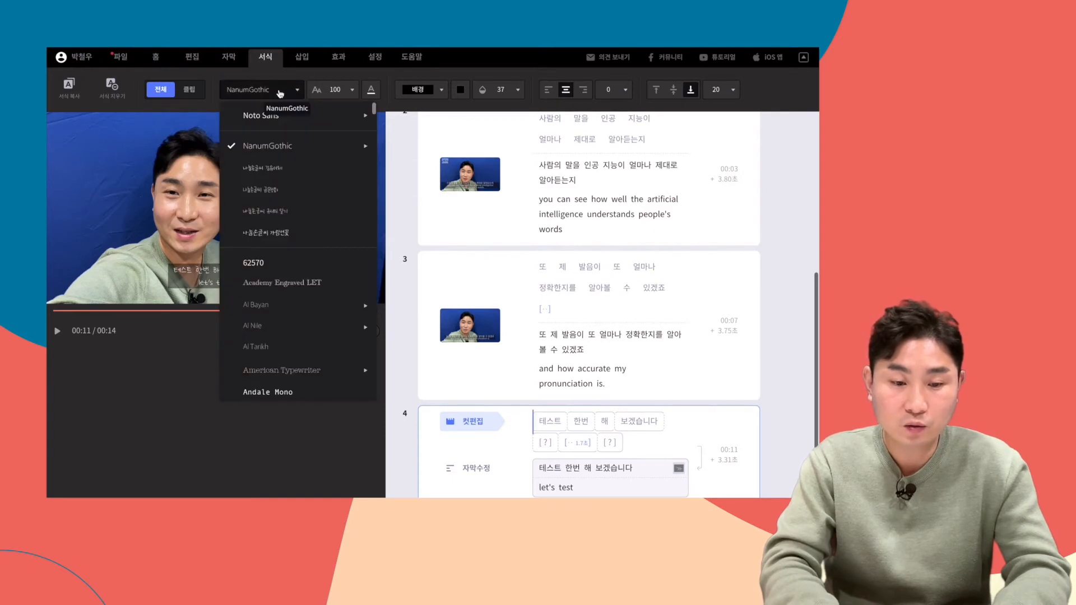
pyautogui.click(283, 168)
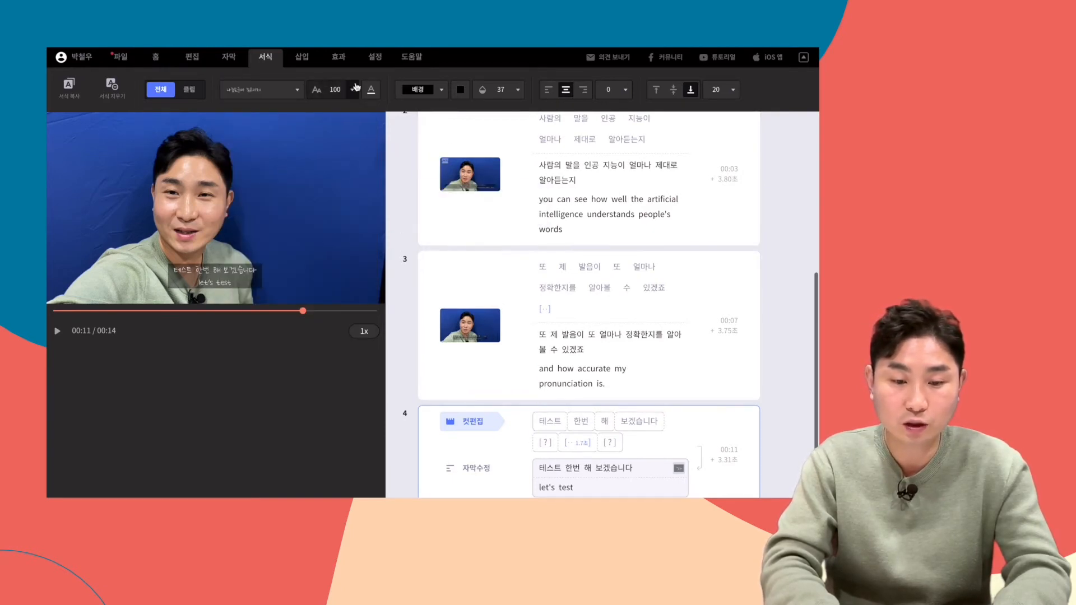
# - Set the project-wide caption font size to 90 and play part of the video to check the captions
pyautogui.click(352, 91)
pyautogui.click(331, 145)
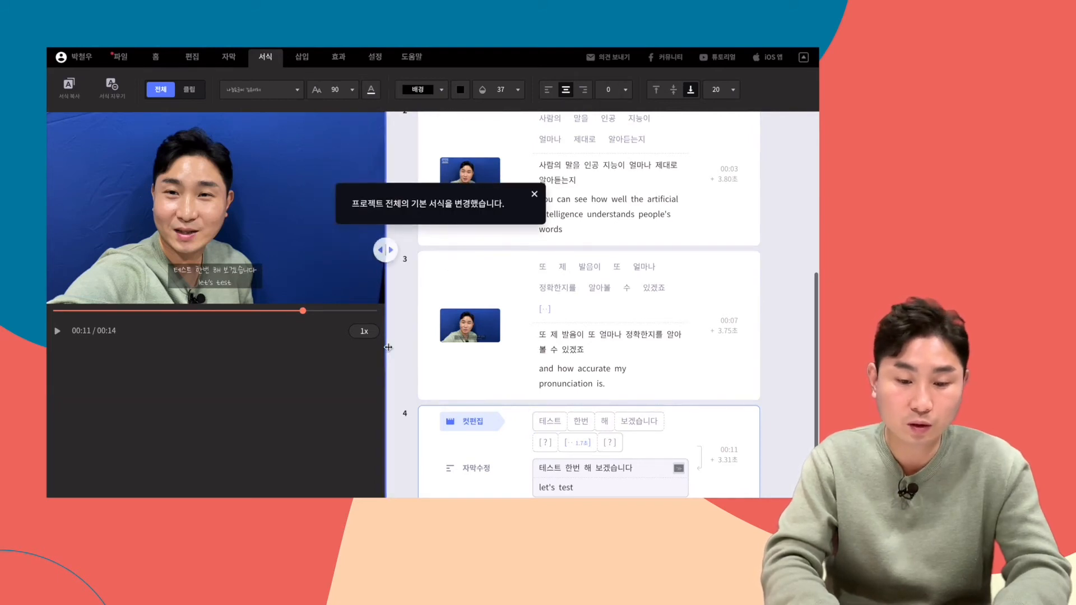
pyautogui.moveTo(292, 312); pyautogui.dragTo(92, 303)
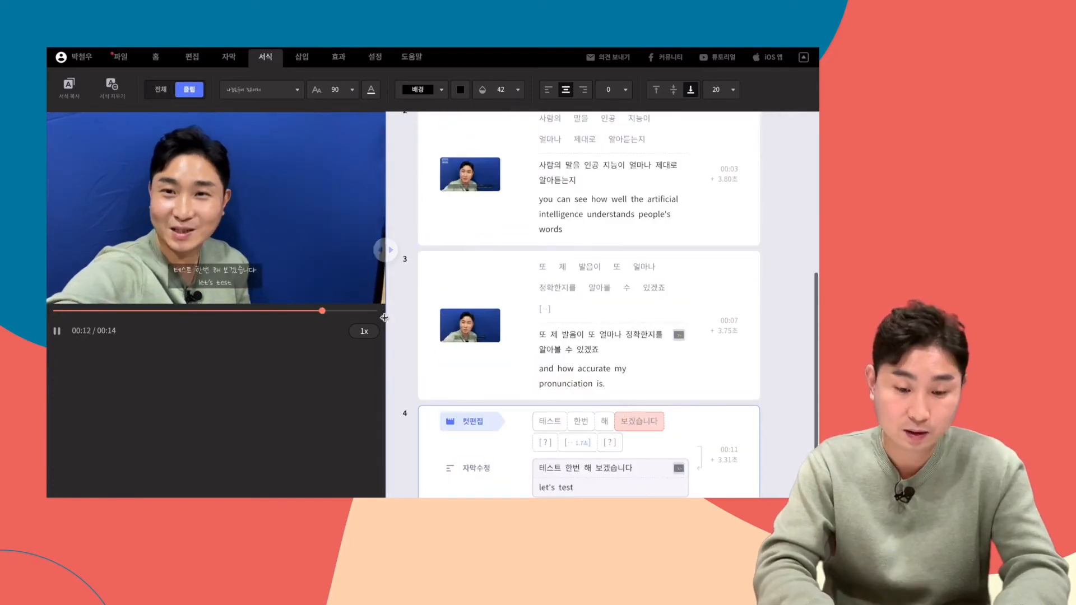
pyautogui.press('space')
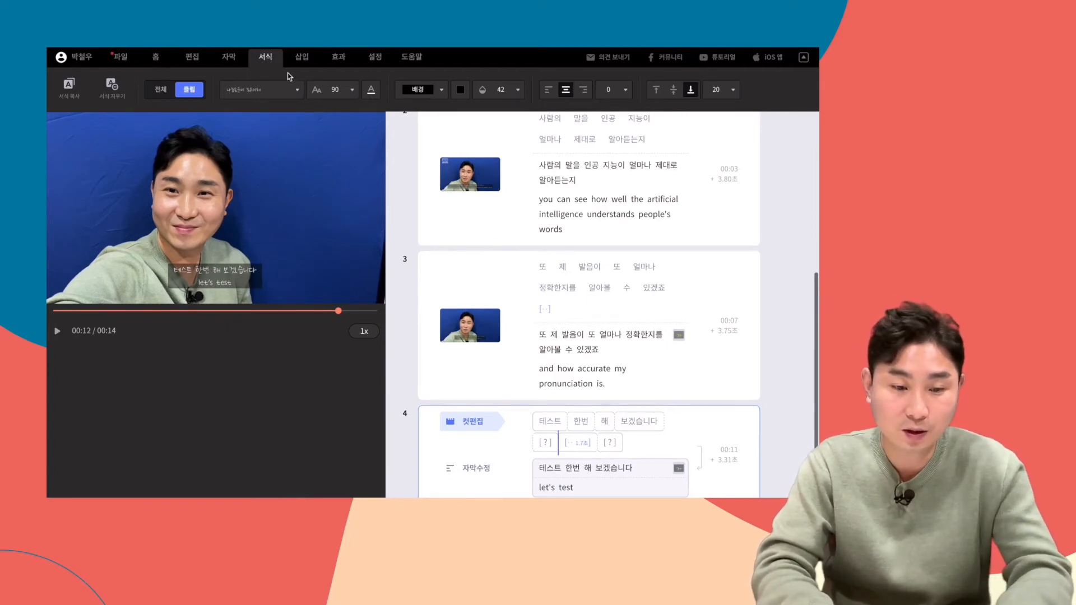
# - Hide and restore the Korean base captions (기본 자막 표시), and hide and restore the English translated captions (번역 자막 표시)
pyautogui.click(226, 59)
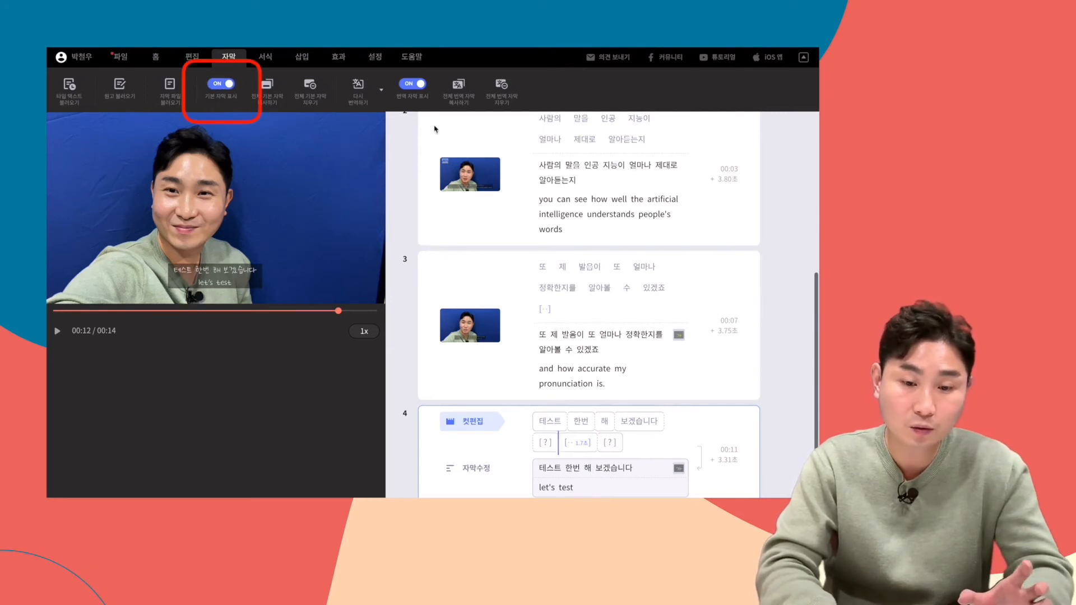
pyautogui.click(227, 89)
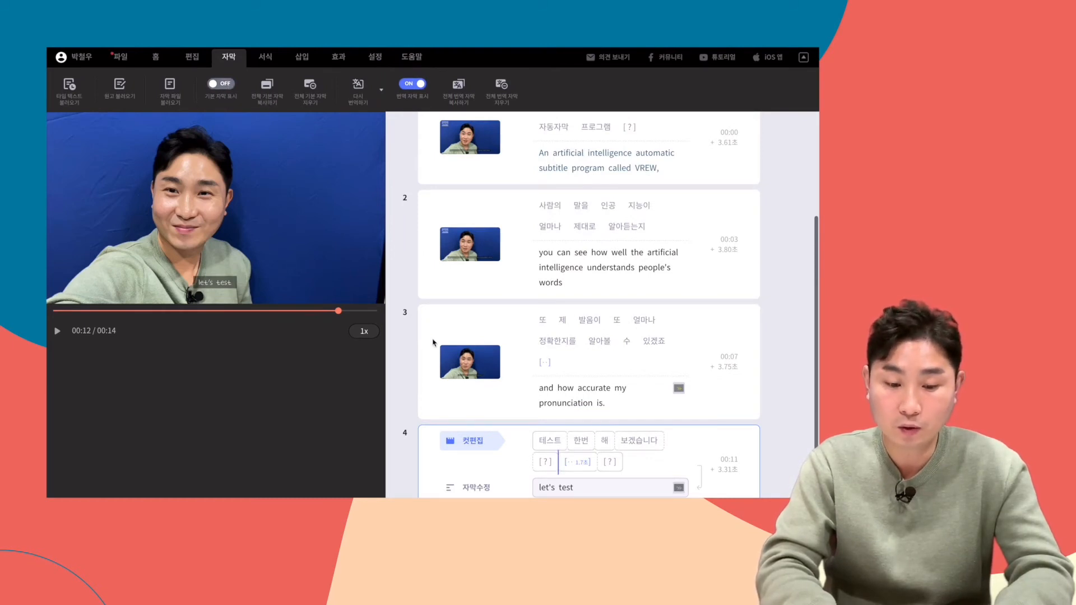
pyautogui.click(433, 343)
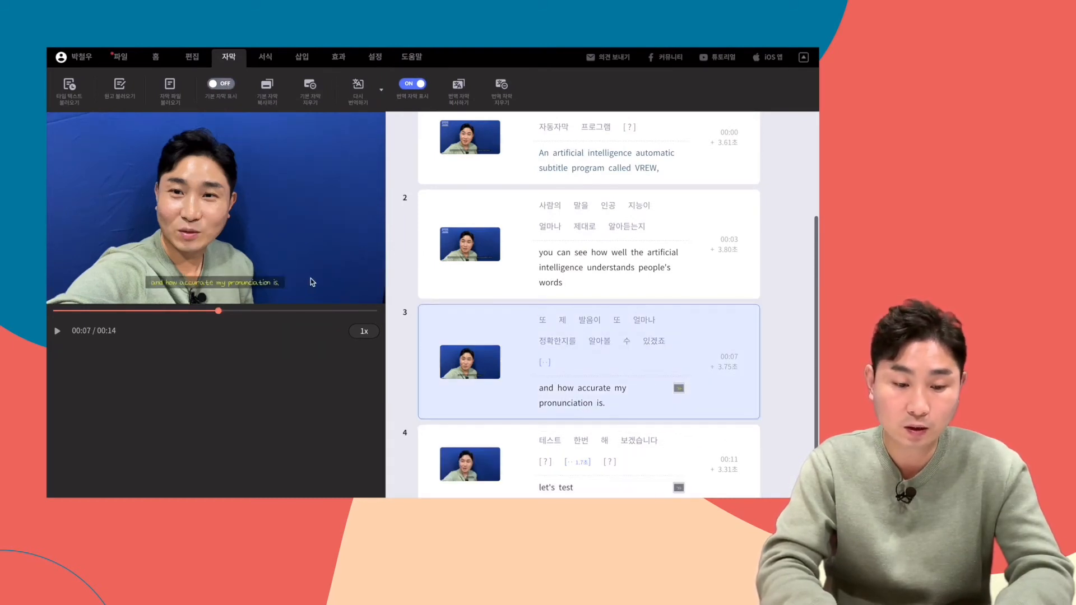
pyautogui.click(221, 83)
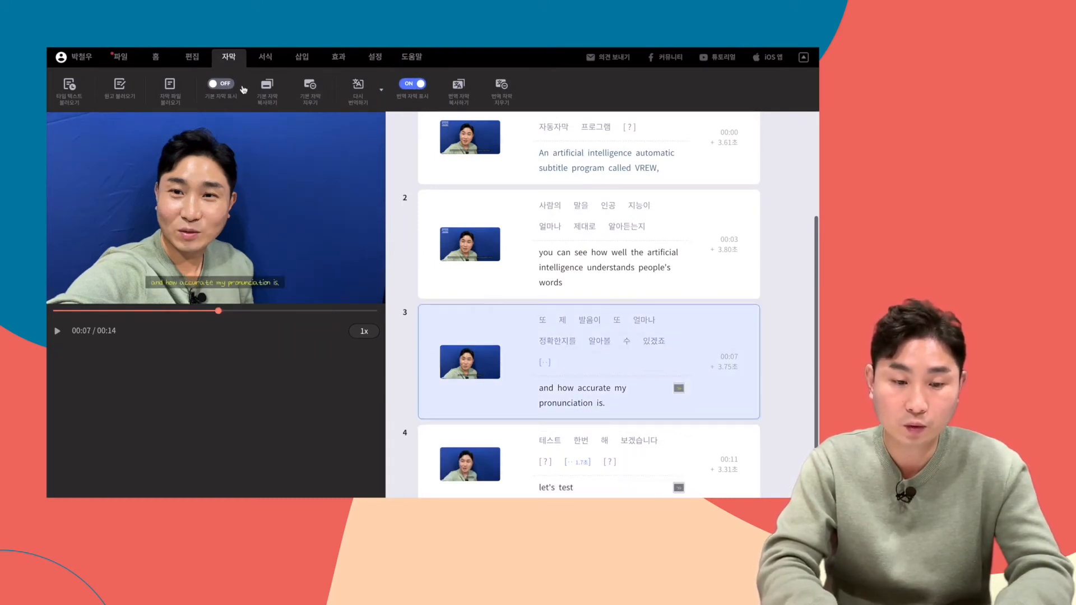
pyautogui.click(412, 84)
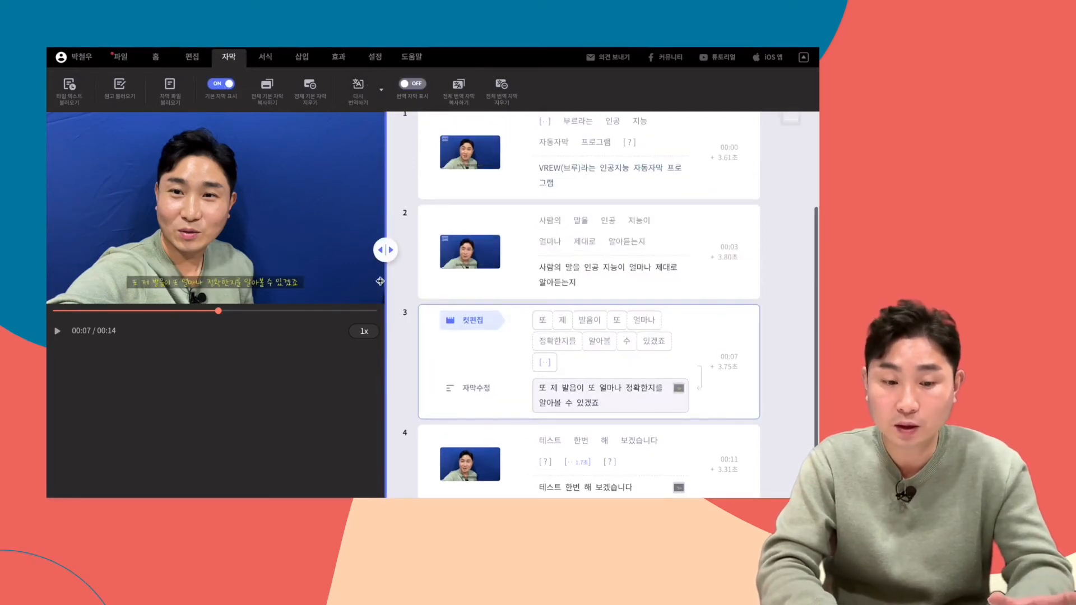
pyautogui.click(417, 86)
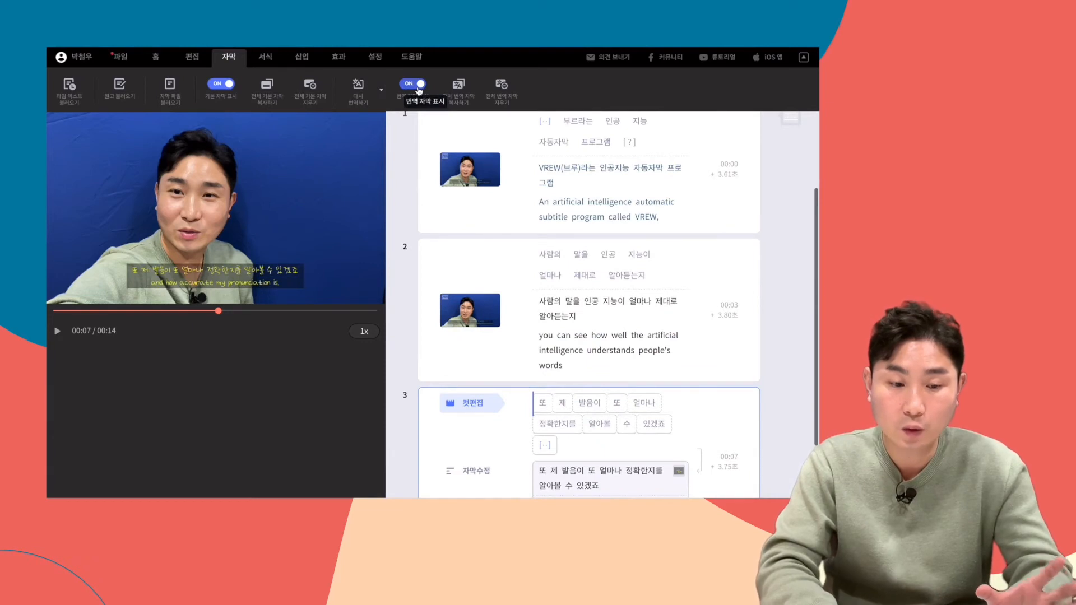
pyautogui.click(300, 58)
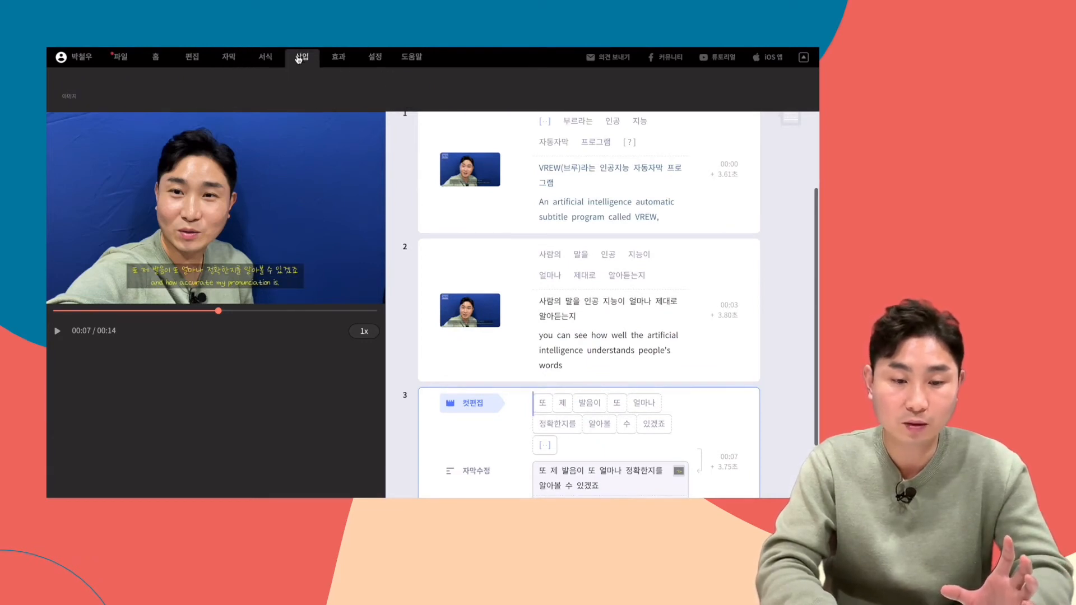
pyautogui.click(338, 58)
pyautogui.click(372, 58)
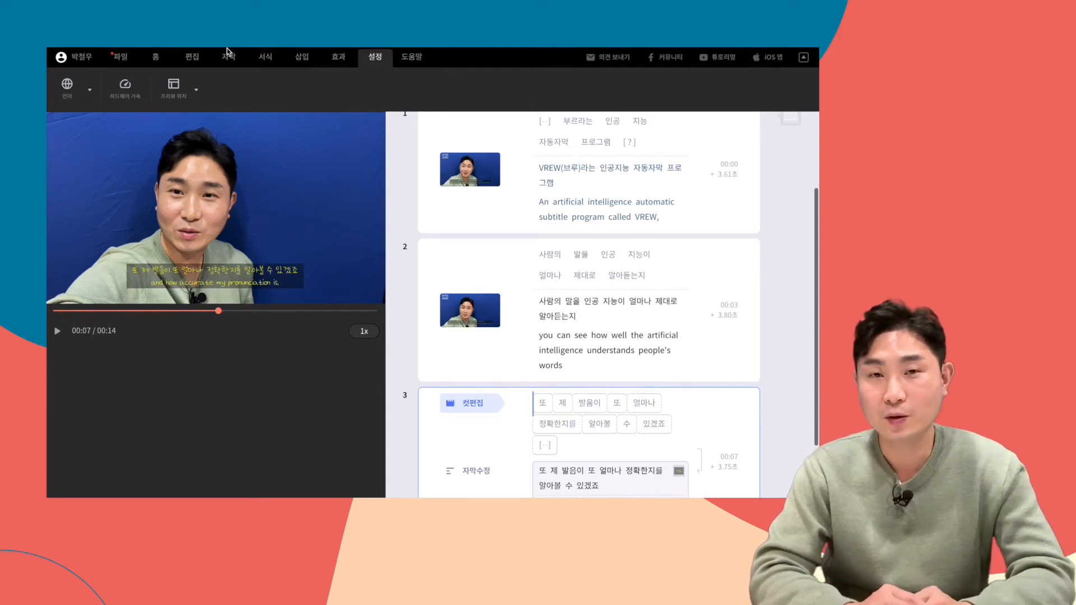
# - Rewind the video to its start and delete the Vrew mark overlaid on the opening clips
pyautogui.click(120, 57)
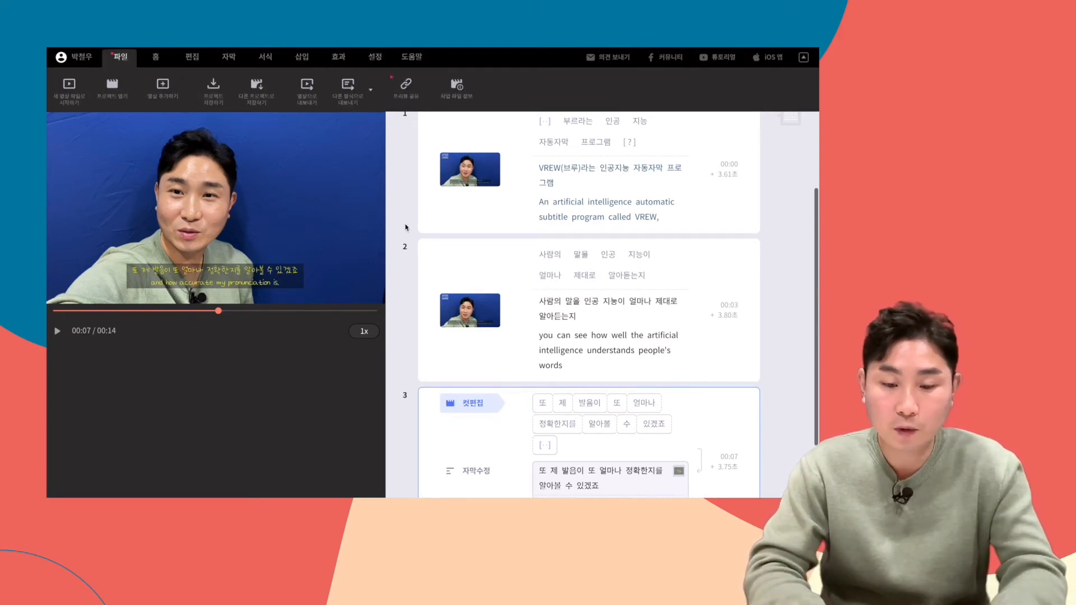
pyautogui.scroll(1, 407, 226)
pyautogui.scroll(3, 443, 170)
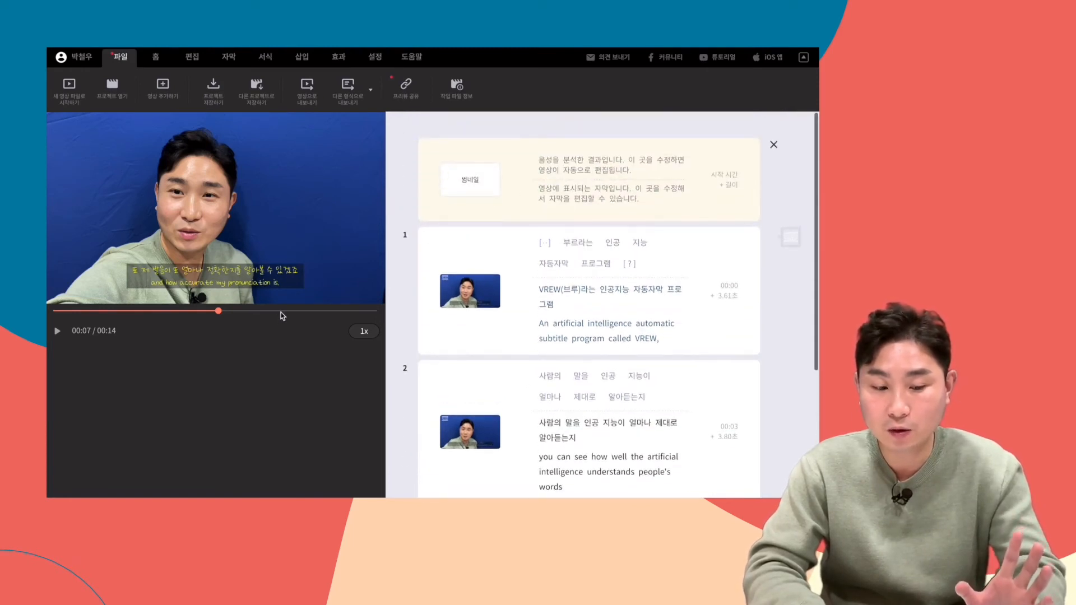
pyautogui.moveTo(219, 312); pyautogui.dragTo(53, 312)
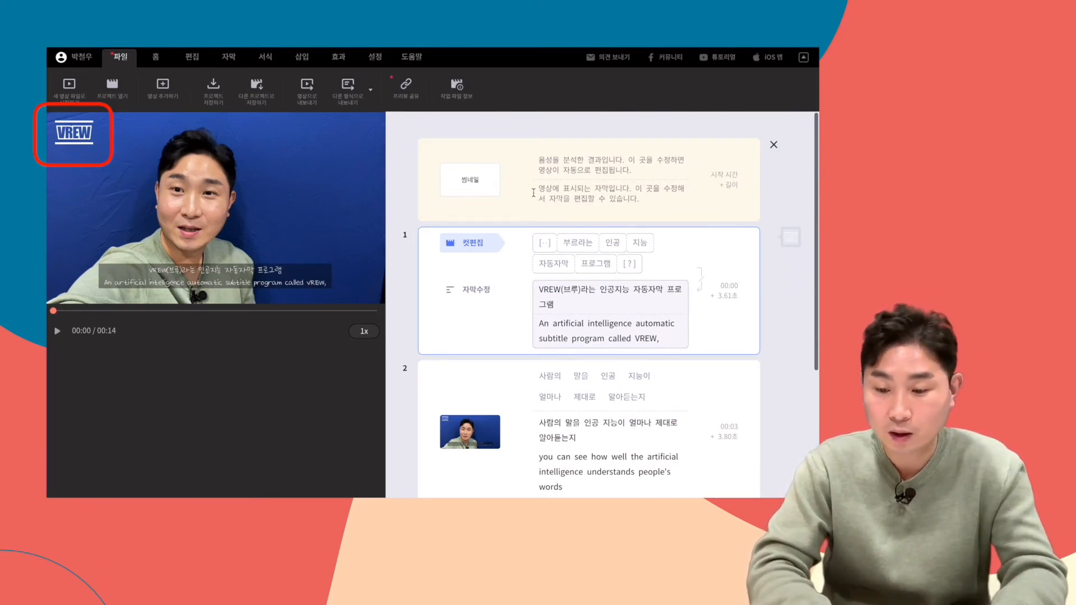
pyautogui.click(74, 135)
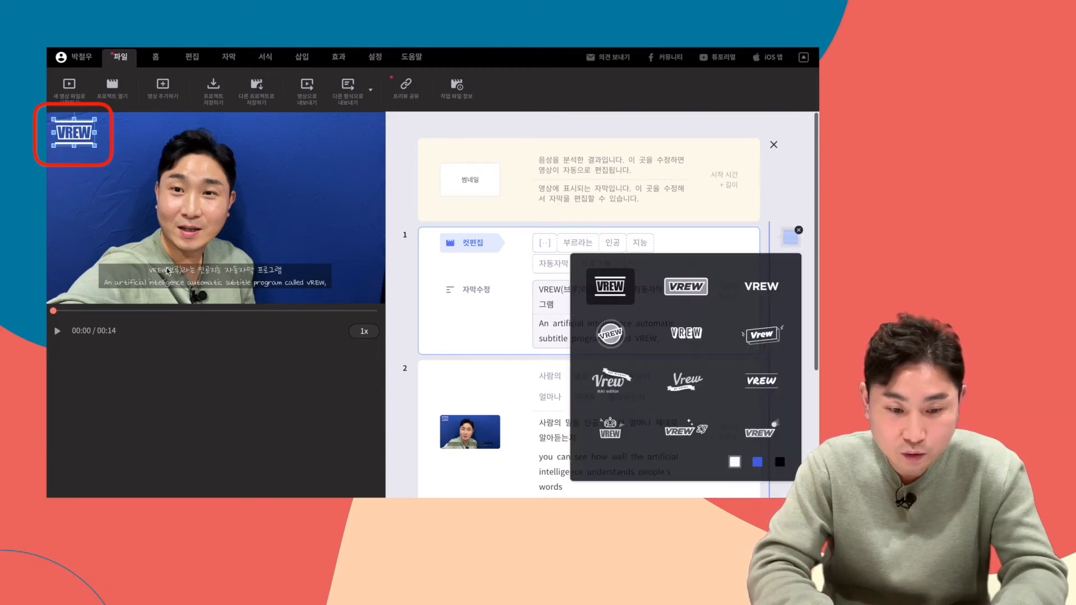
pyautogui.click(790, 199)
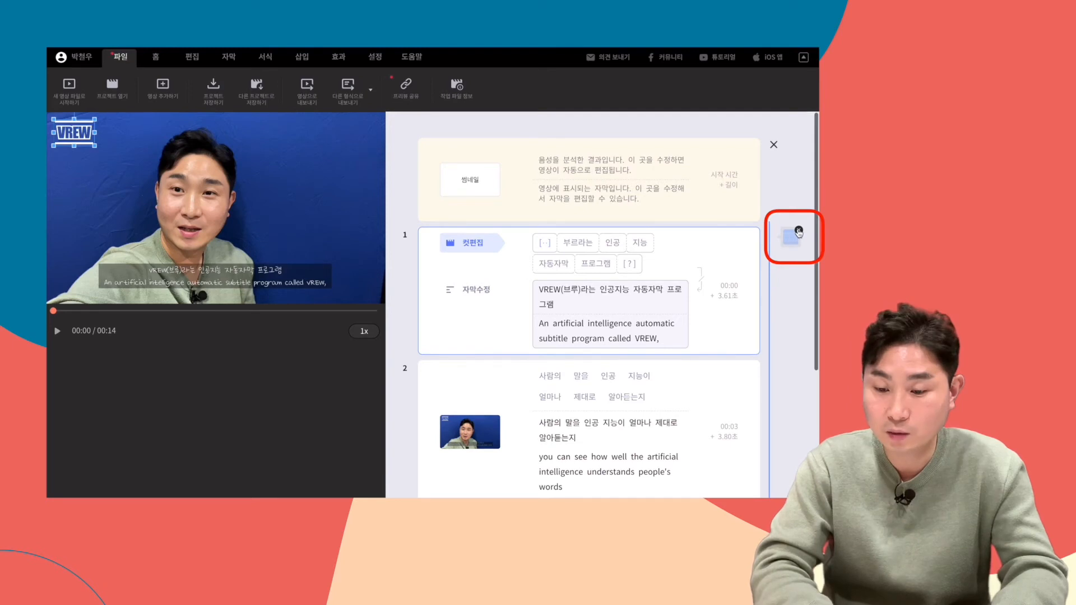
pyautogui.click(799, 231)
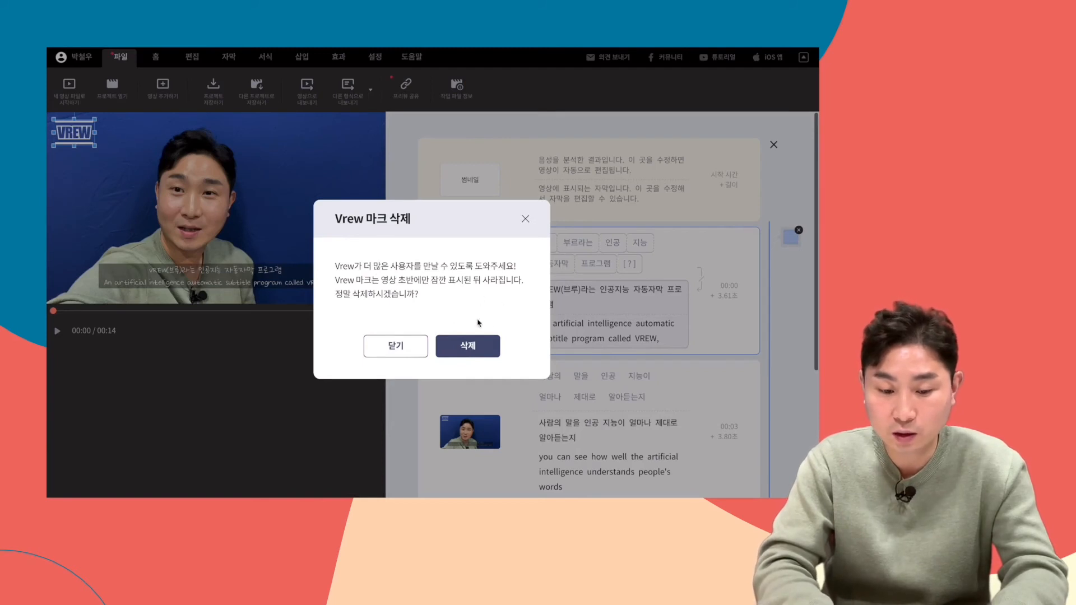
pyautogui.click(468, 346)
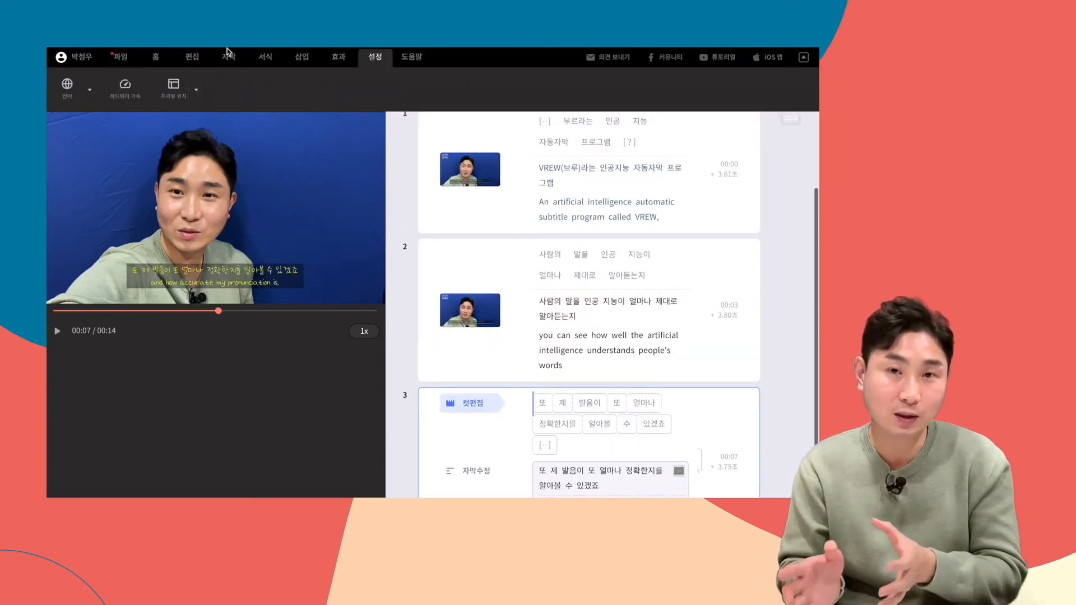
# - Export all clips as an FHD (원본, 1920 x 1080) video in 고화질 (권장) quality, saved as 브루 테스트 영상_vrew_exported.mp4 in 다운로드
pyautogui.click(124, 56)
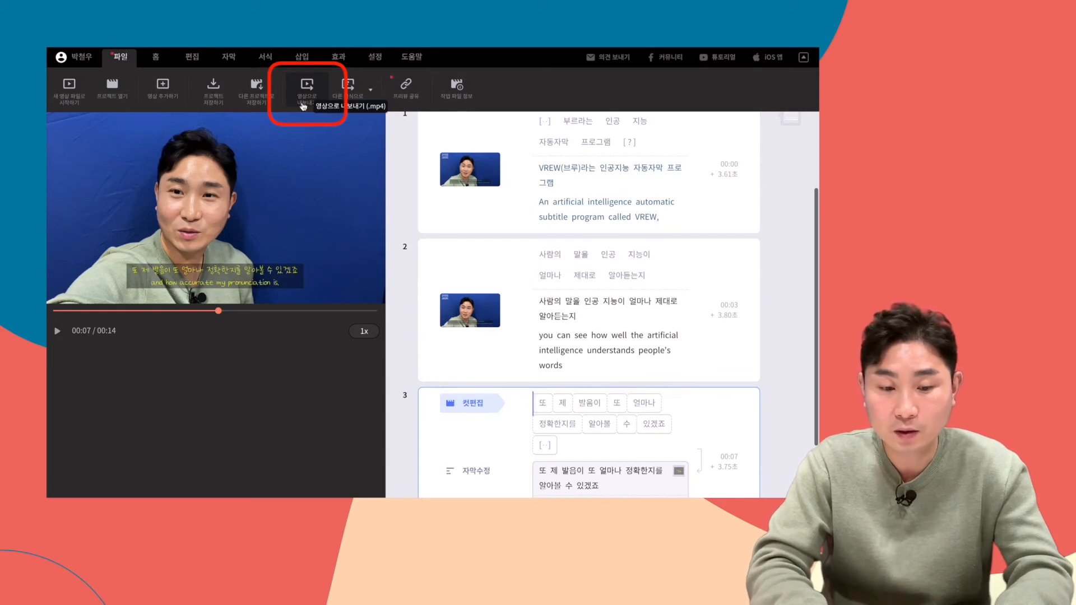
pyautogui.click(370, 92)
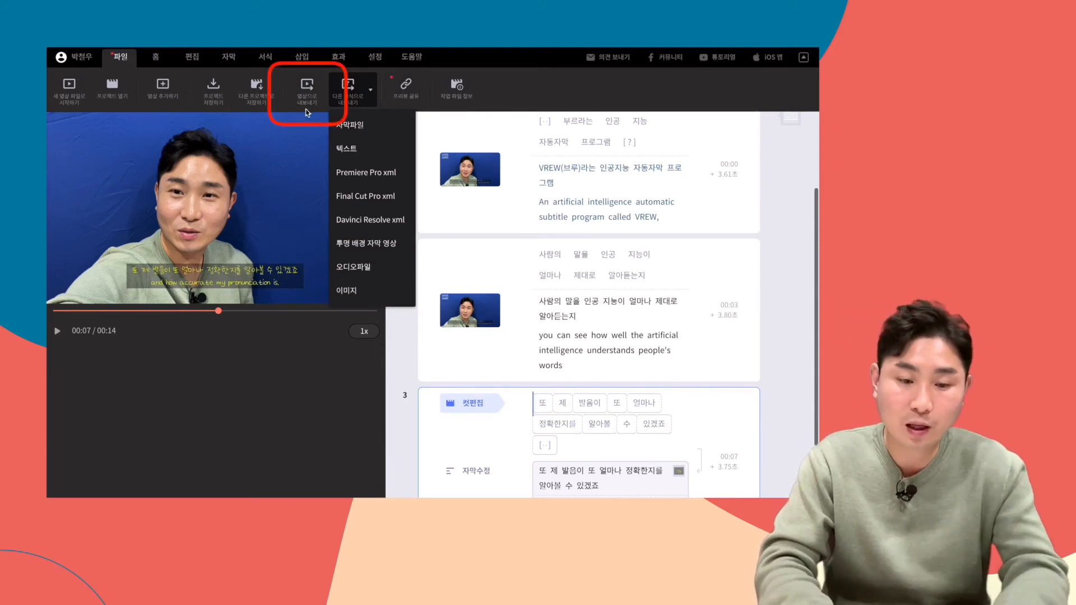
pyautogui.click(299, 87)
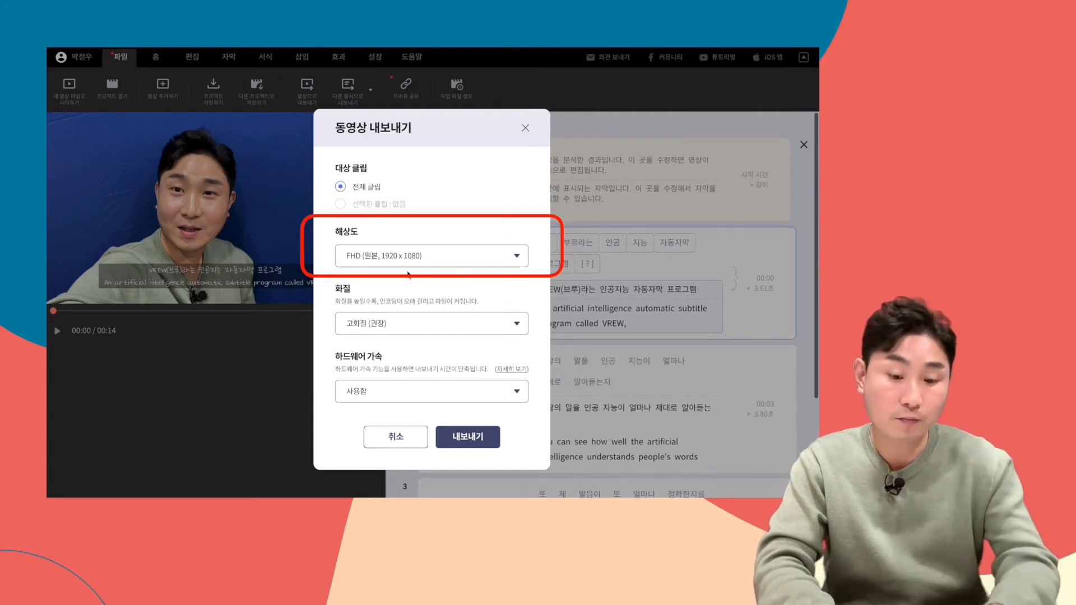
pyautogui.click(404, 322)
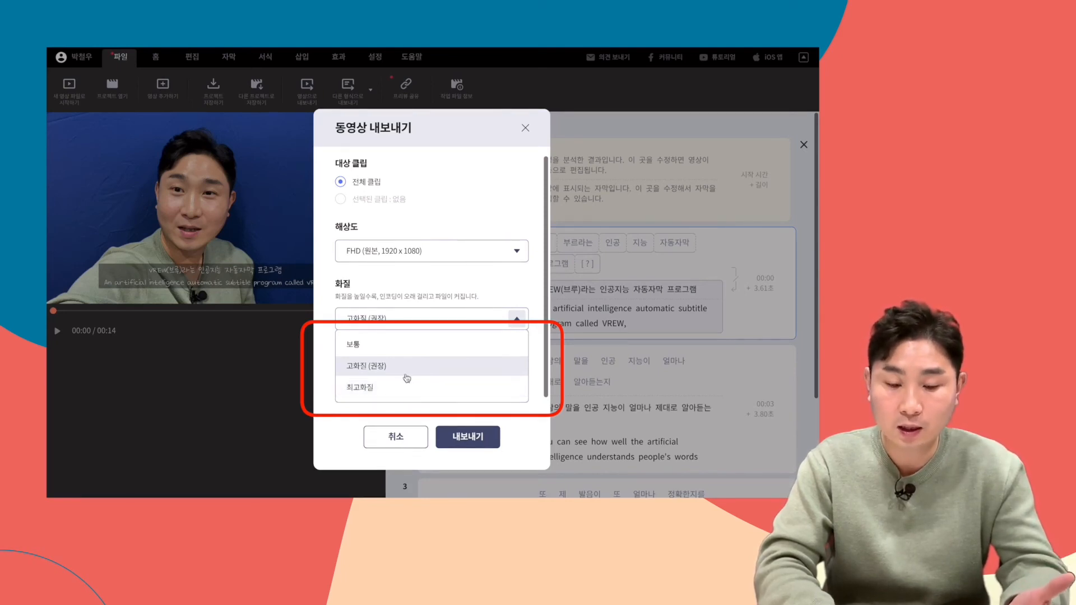
pyautogui.click(421, 368)
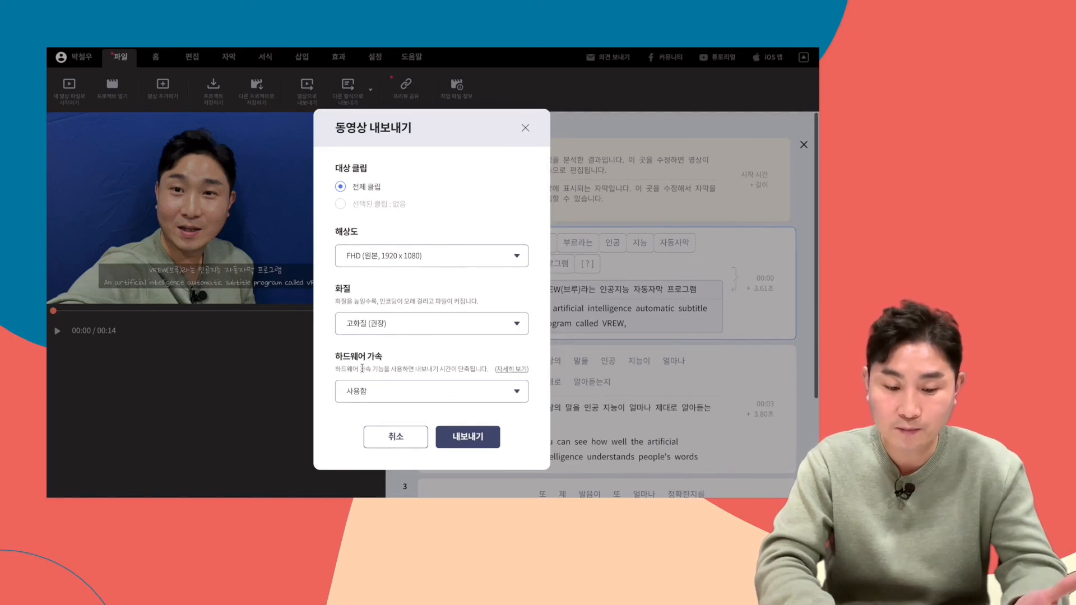
pyautogui.click(466, 435)
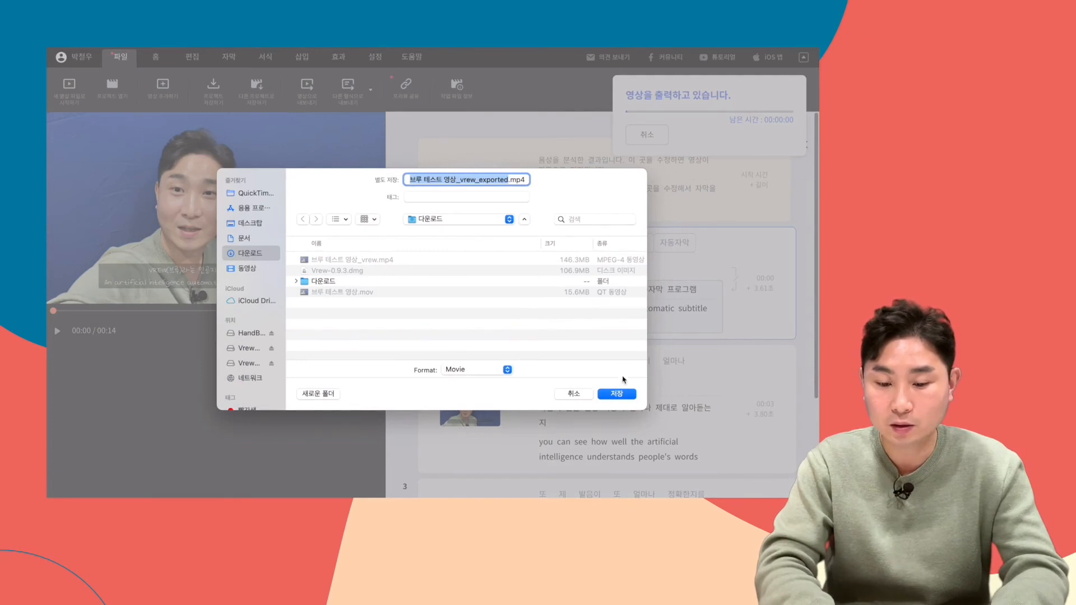
pyautogui.click(619, 395)
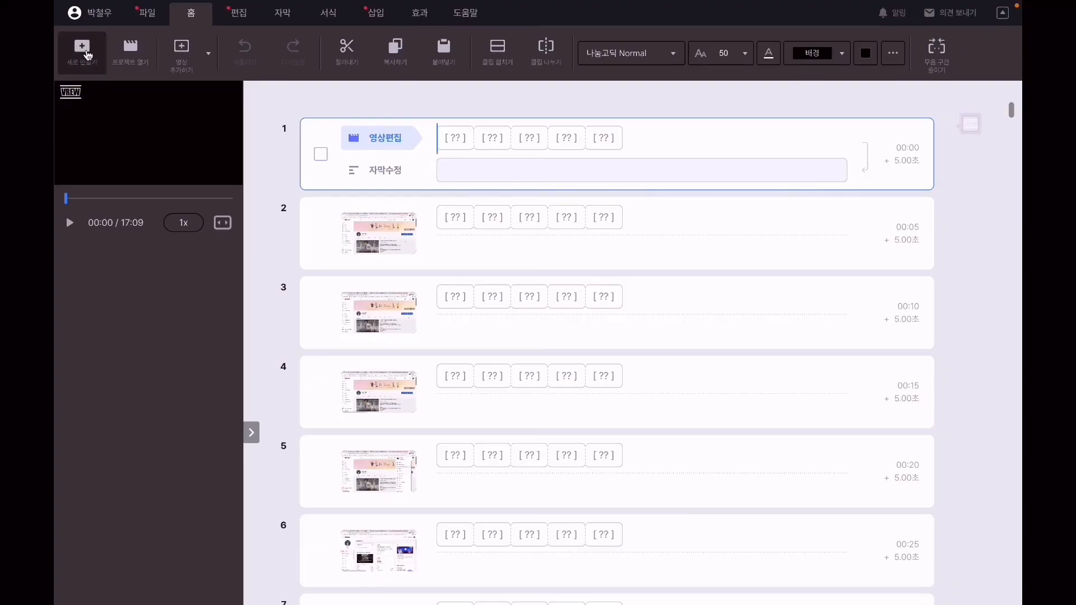
# - Create a new project with AI 목소리로 시작하기 and add a clip with a Korean greeting sentence containing the instructor's full name
pyautogui.click(82, 60)
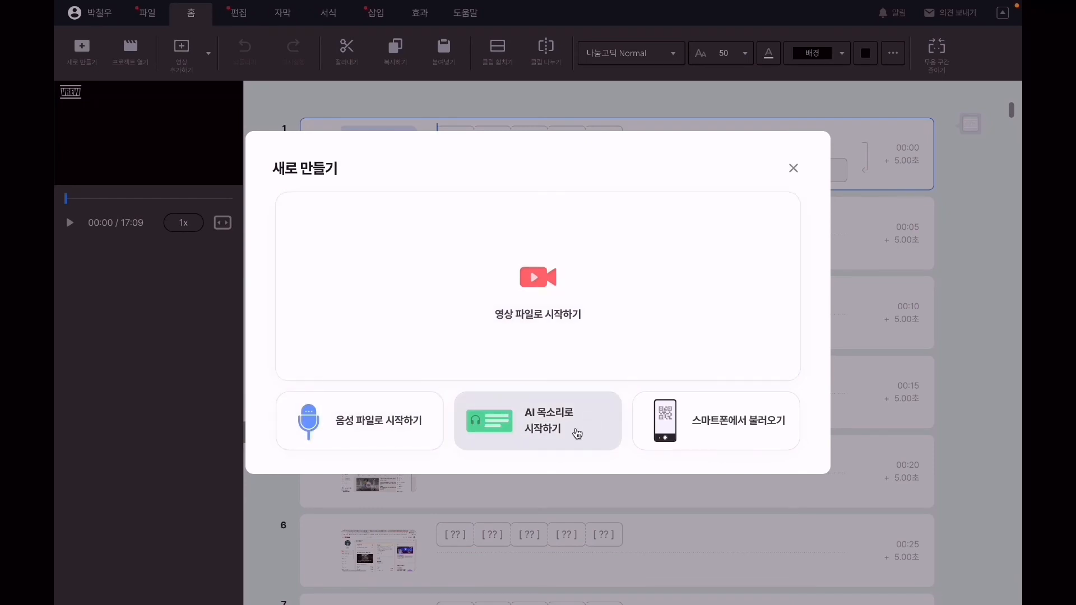
pyautogui.click(547, 448)
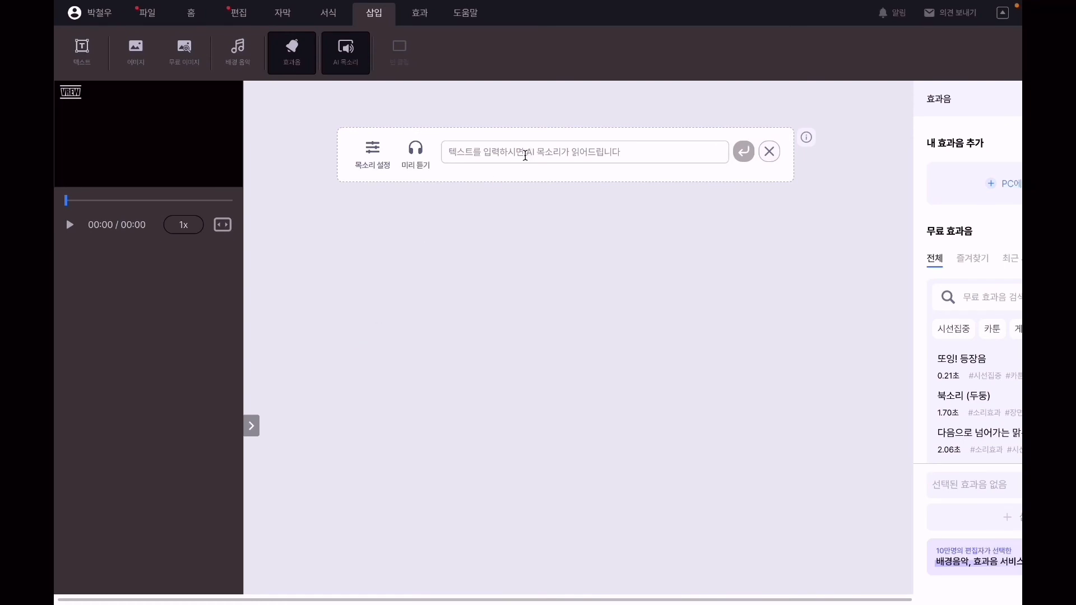
pyautogui.click(517, 156)
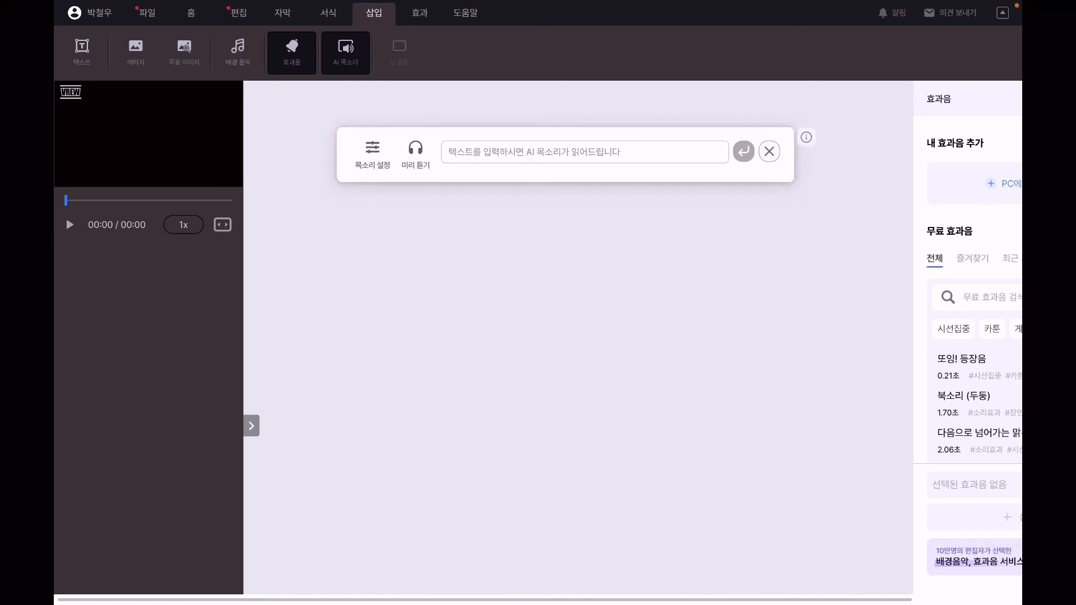
pyautogui.write('안녕하세요 저는 스마트한 강사 박철우 입니다.')
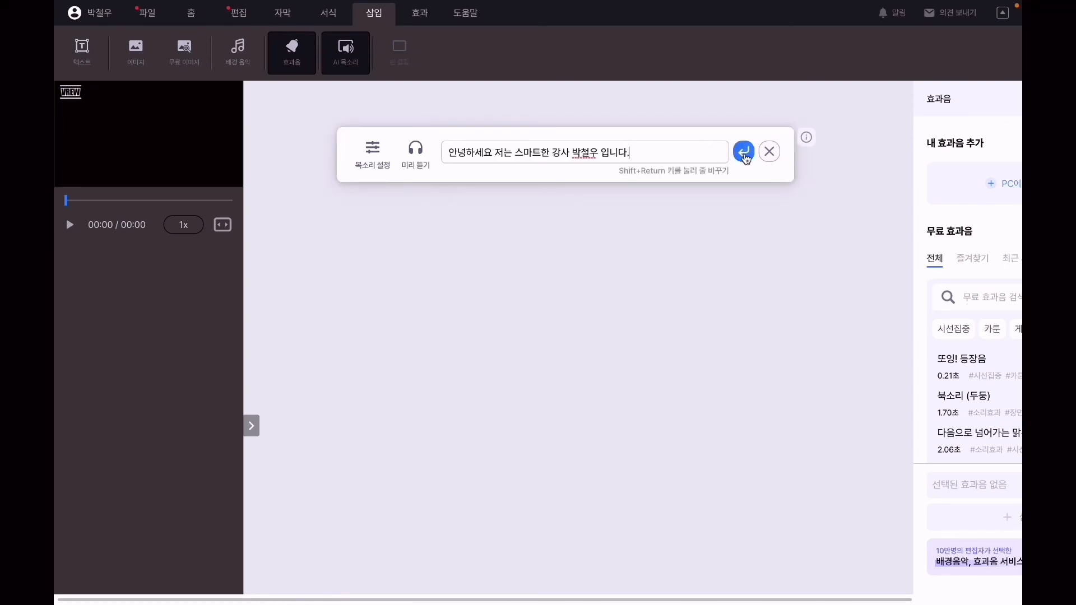
pyautogui.click(743, 151)
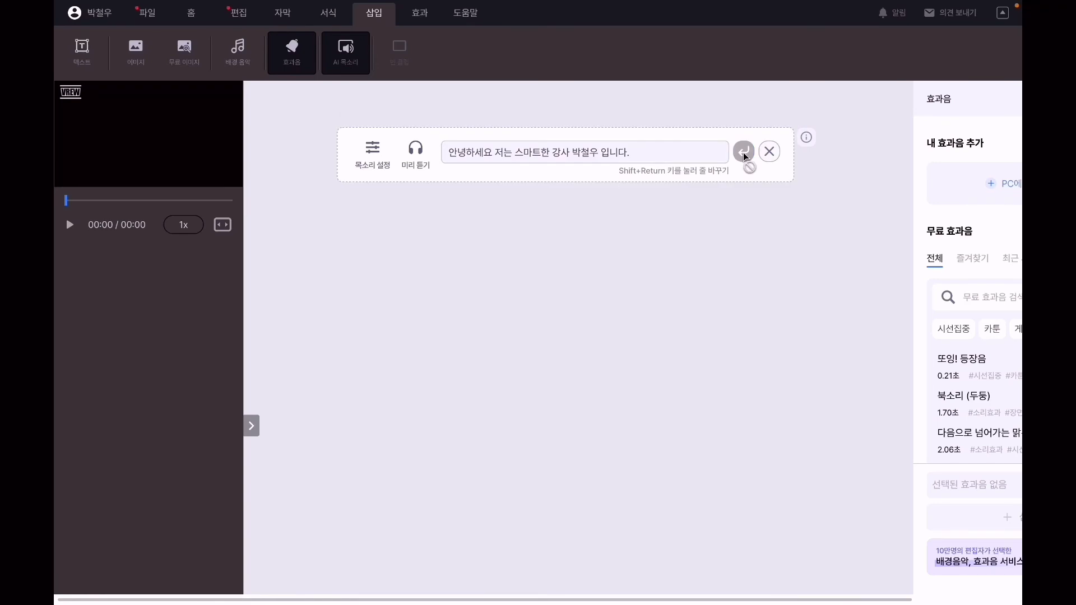
pyautogui.click(582, 165)
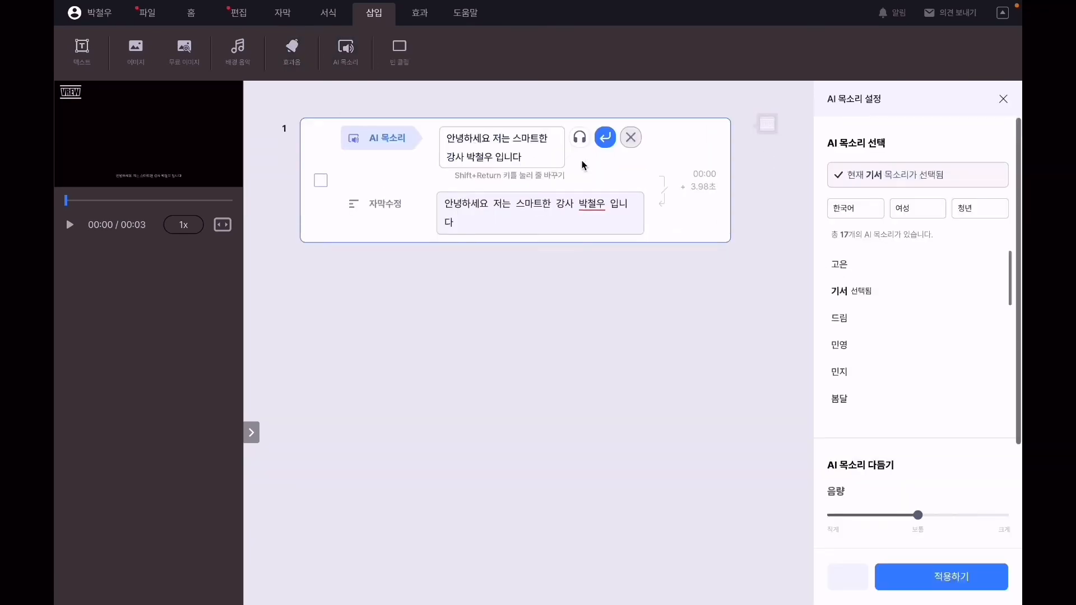
# - Filter the AI voice list to 한국어, 남성 and 청년, and browse the matching voices
pyautogui.click(865, 212)
pyautogui.click(866, 213)
pyautogui.click(917, 212)
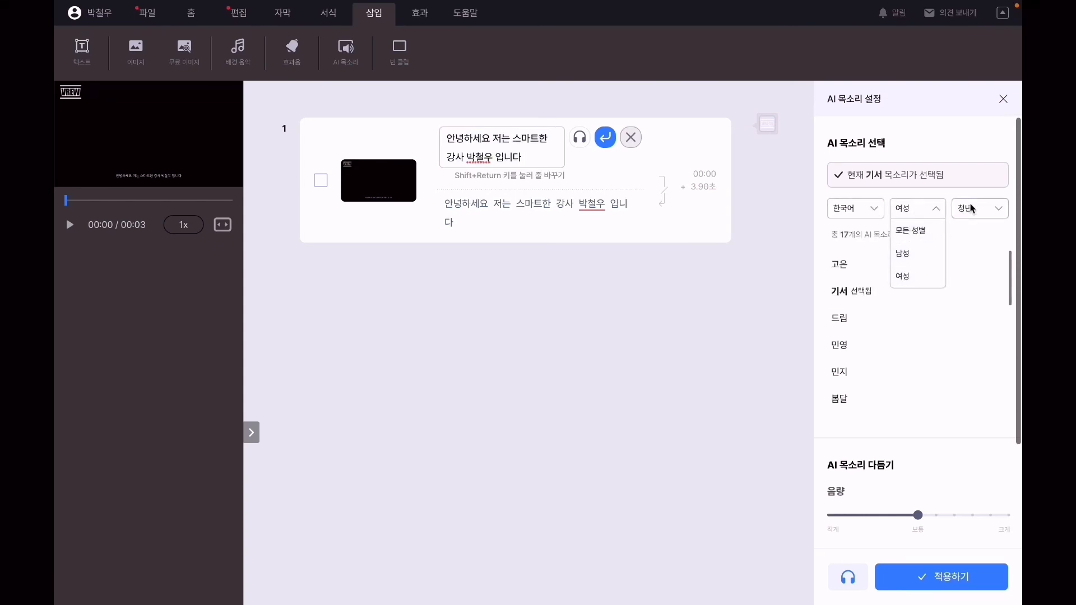
pyautogui.click(922, 253)
pyautogui.click(975, 208)
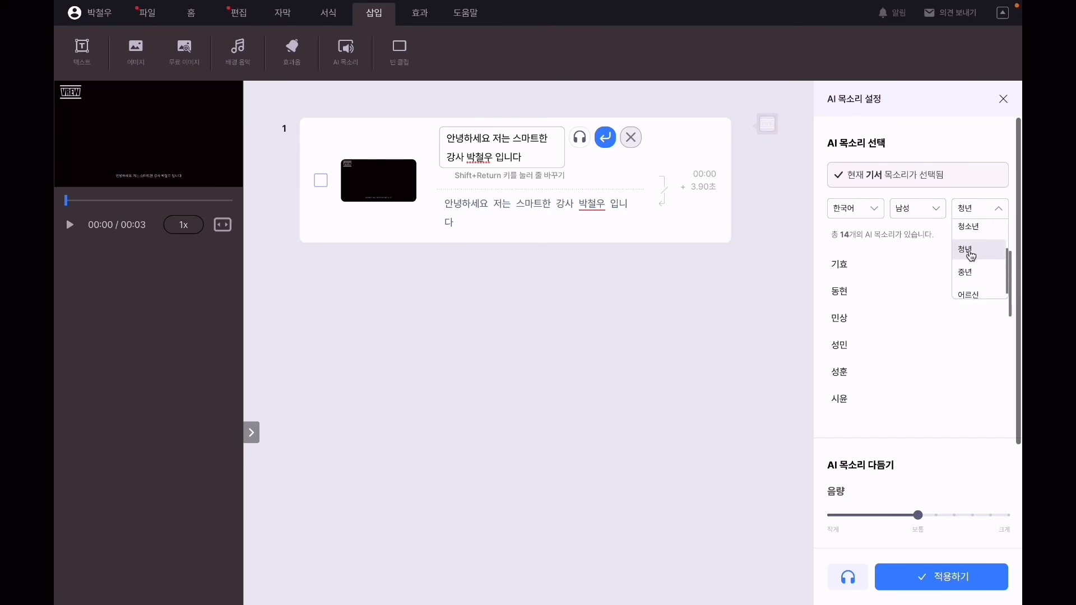
pyautogui.click(970, 250)
pyautogui.scroll(-2, 851, 272)
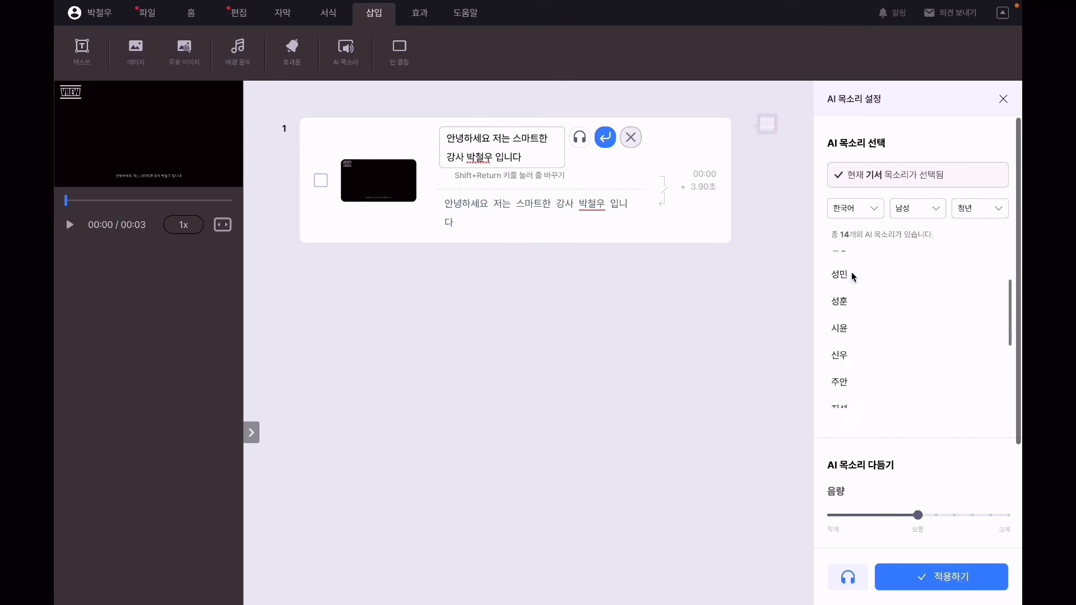
pyautogui.scroll(-5, 853, 277)
pyautogui.scroll(6, 853, 277)
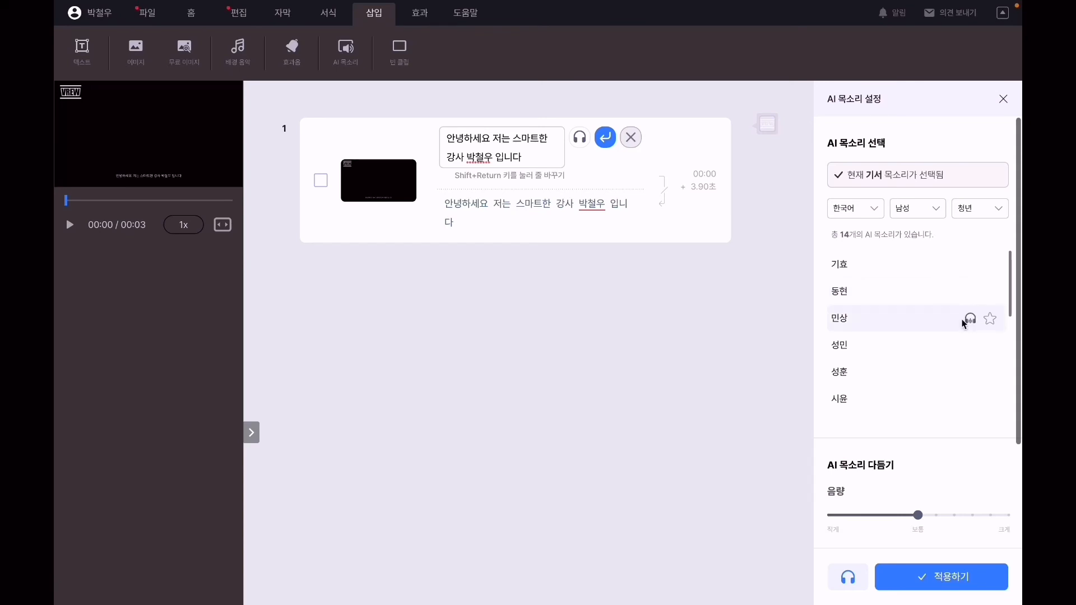
# - Apply the 민상 AI voice to the greeting clip and play it back
pyautogui.click(919, 318)
pyautogui.scroll(-2, 896, 336)
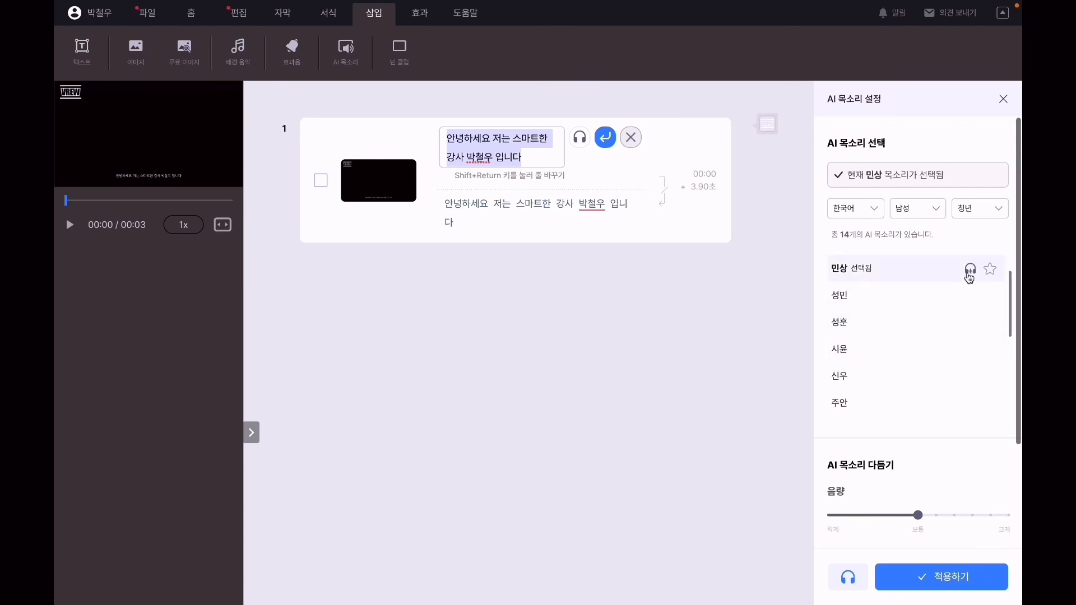
pyautogui.scroll(2, 904, 318)
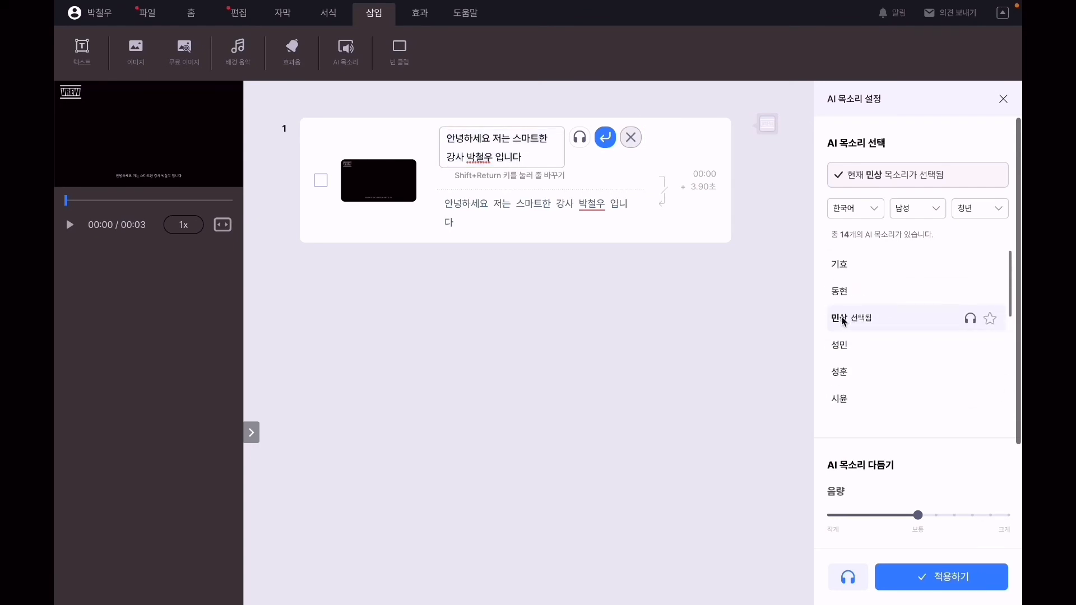
pyautogui.scroll(-5, 922, 432)
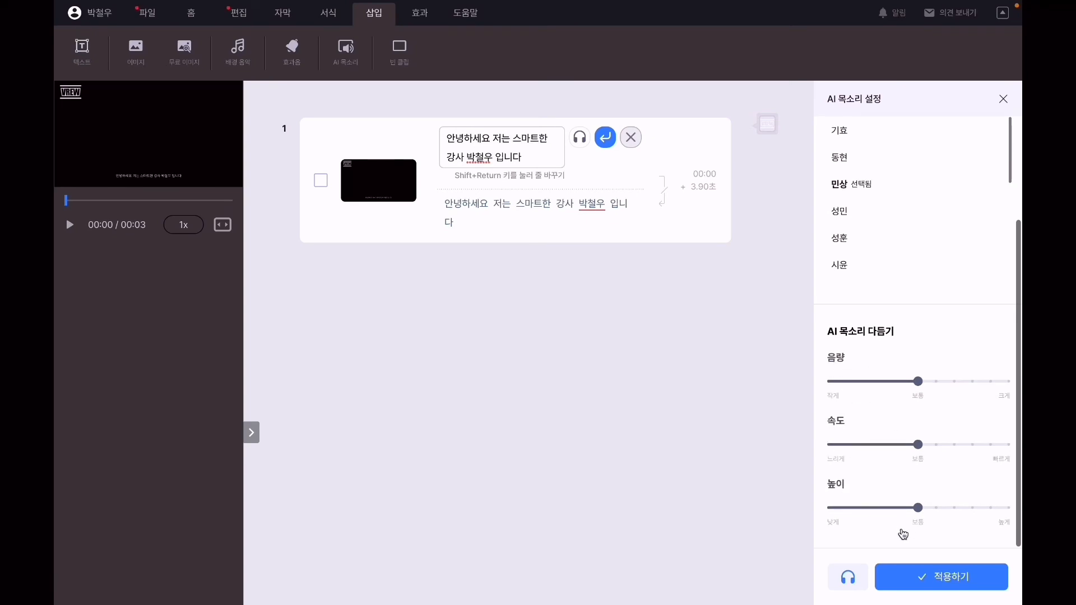
pyautogui.click(932, 587)
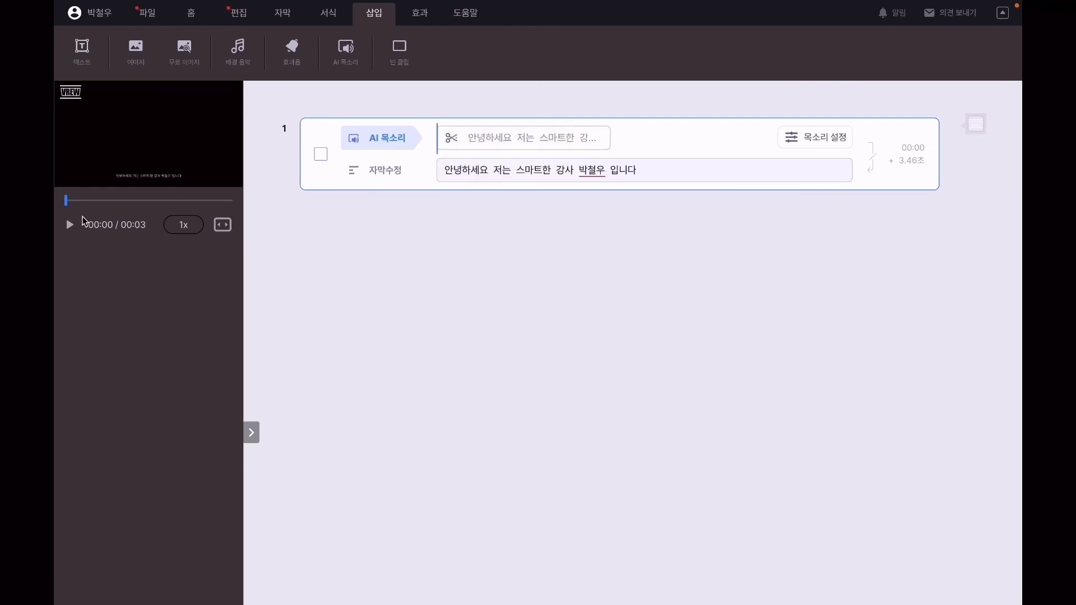
pyautogui.click(67, 226)
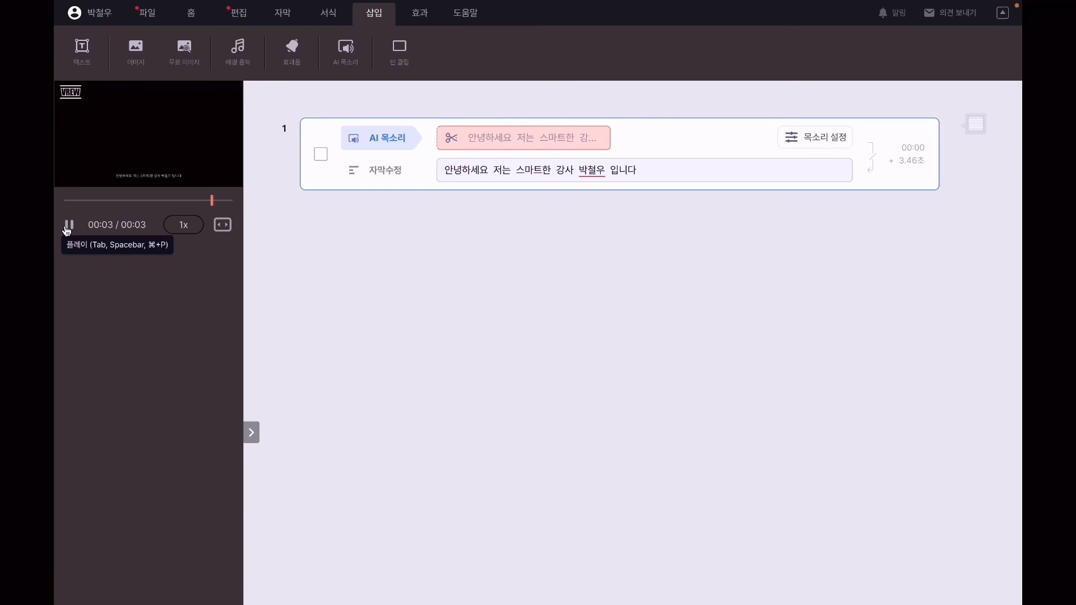
# - Change the greeting clip's AI voice to 진호, preview the sentence and apply it
pyautogui.click(806, 137)
pyautogui.scroll(-3, 871, 334)
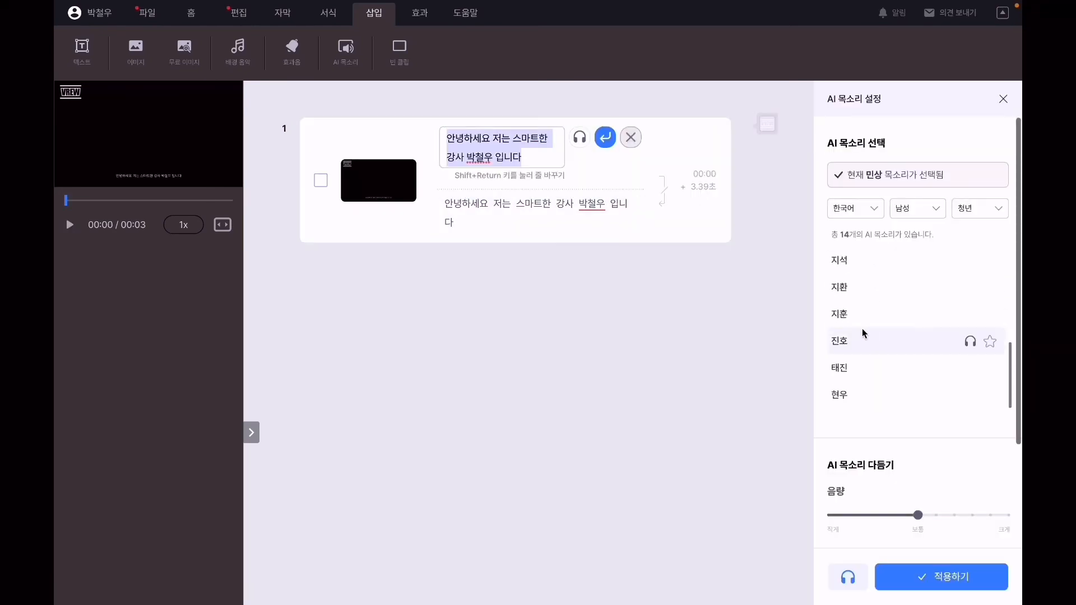
pyautogui.click(859, 344)
pyautogui.click(581, 139)
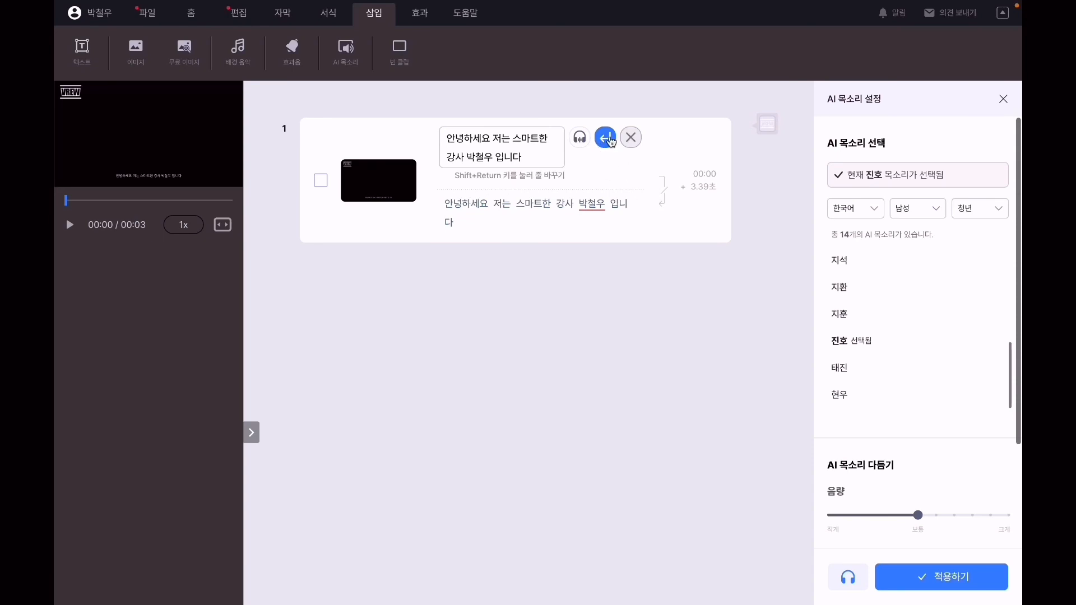
pyautogui.click(607, 140)
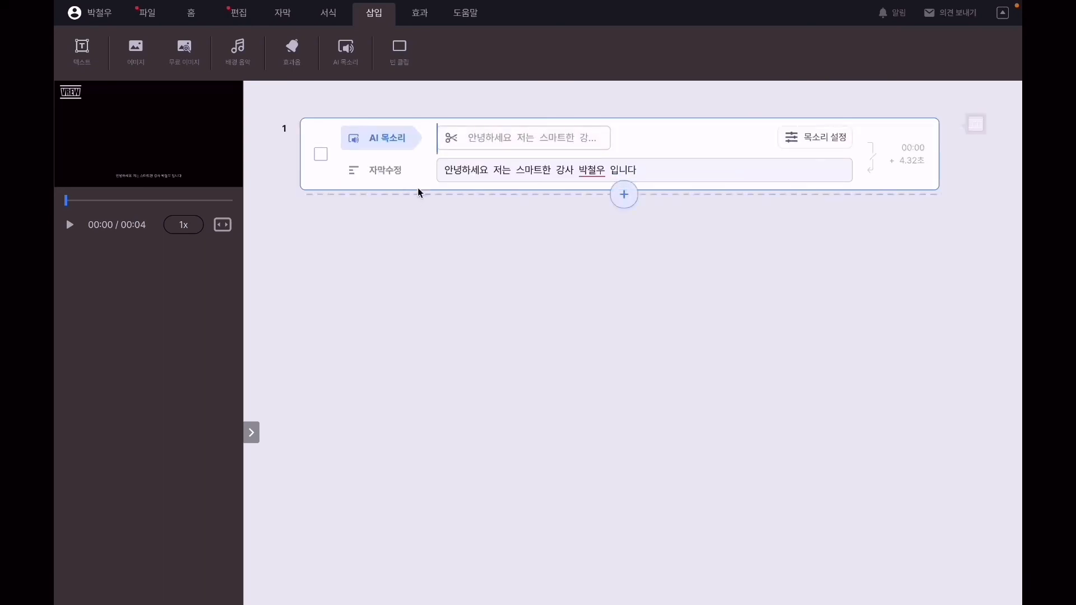
# - Add a second AI voice clip reading "오늘은 제가 VREW 프로그램에 대해서 설명드릴게요" and play it back
pyautogui.click(341, 51)
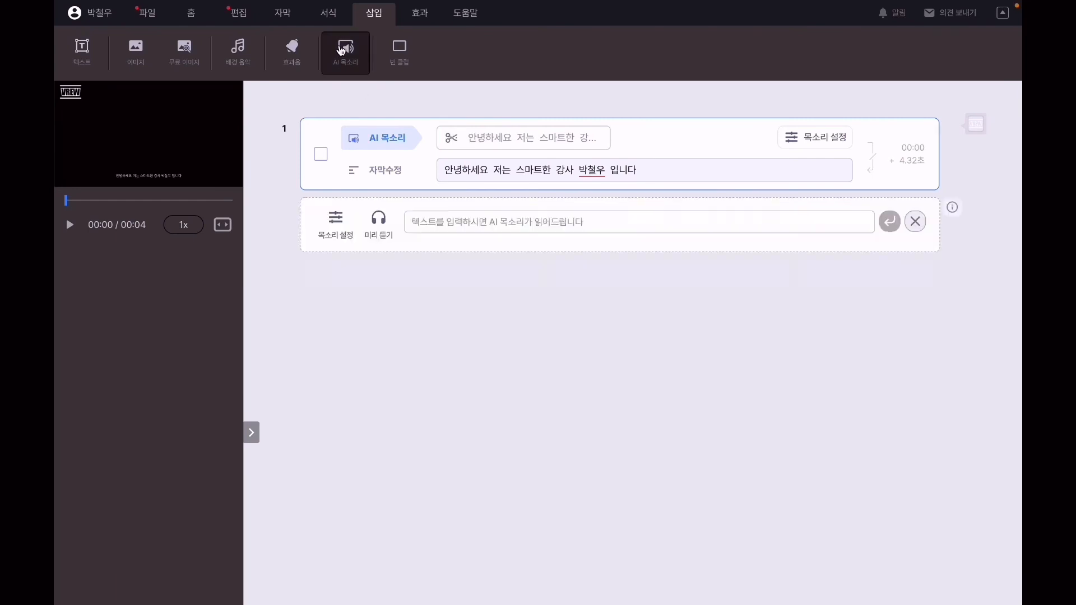
pyautogui.write('오늘은 제가 VREW 프로그램에 대해서 설명드리')
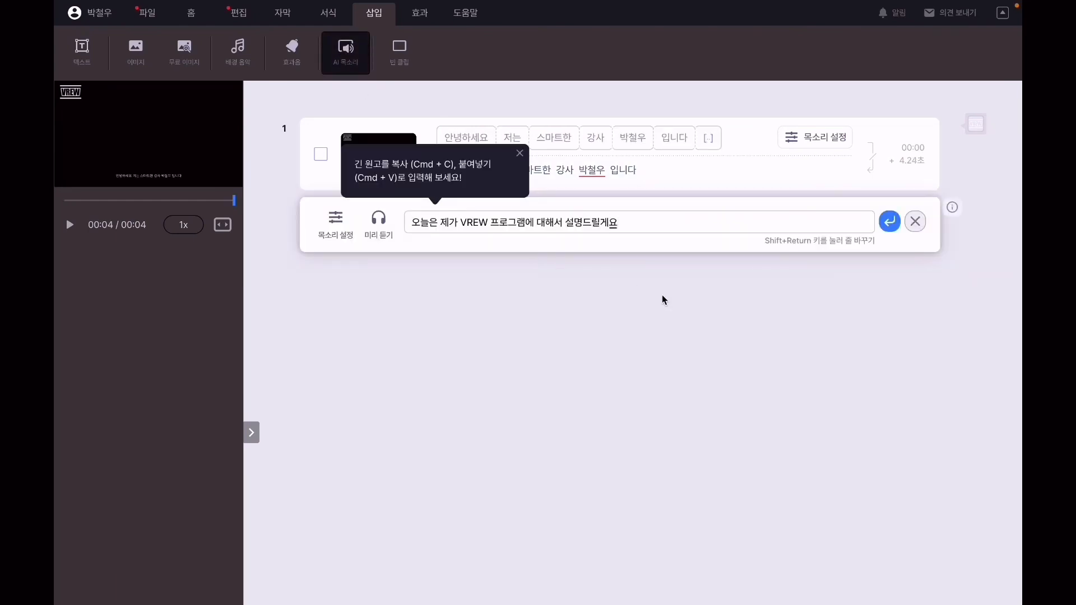
pyautogui.click(890, 223)
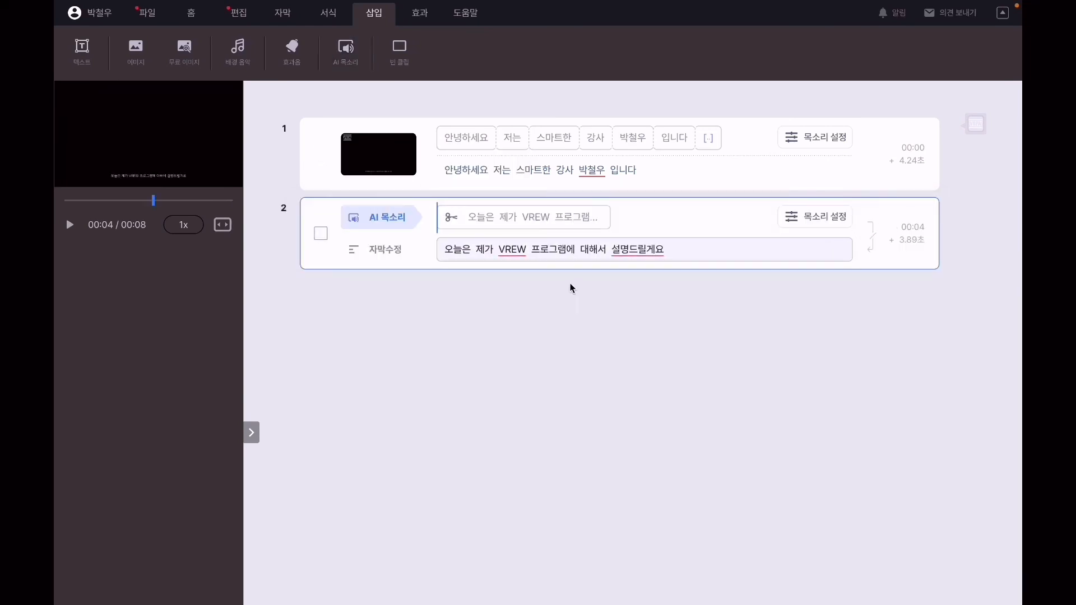
pyautogui.moveTo(438, 216)
pyautogui.press('Tab')
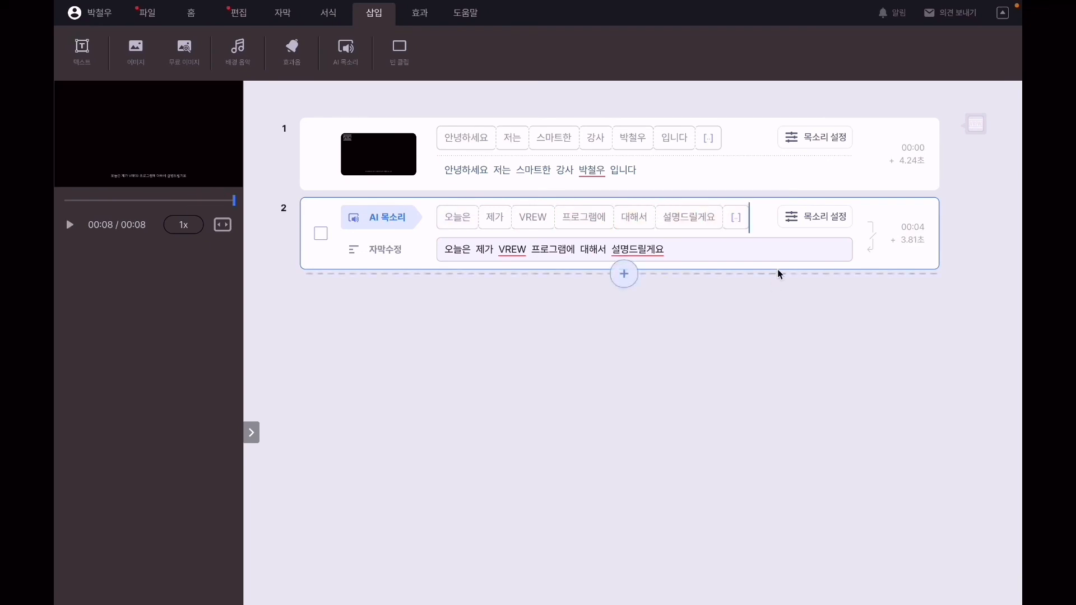
# - Add a third AI voice clip reading "오즈모 모바일 4 리뷰도 할게요" and play it back
pyautogui.click(346, 49)
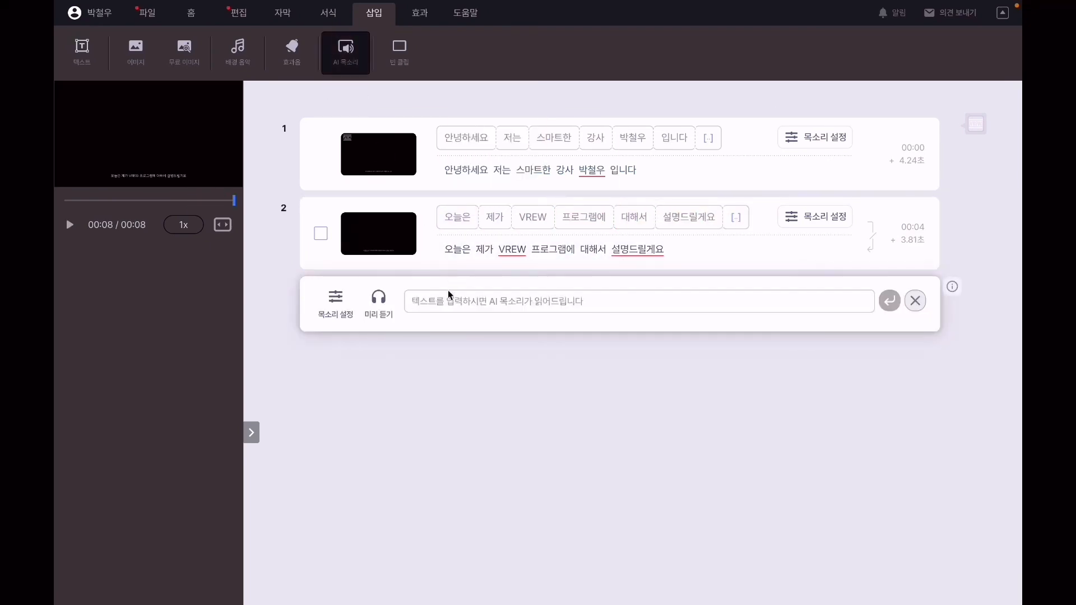
pyautogui.write('오즈모 모바일 4 리뷰도 헬')
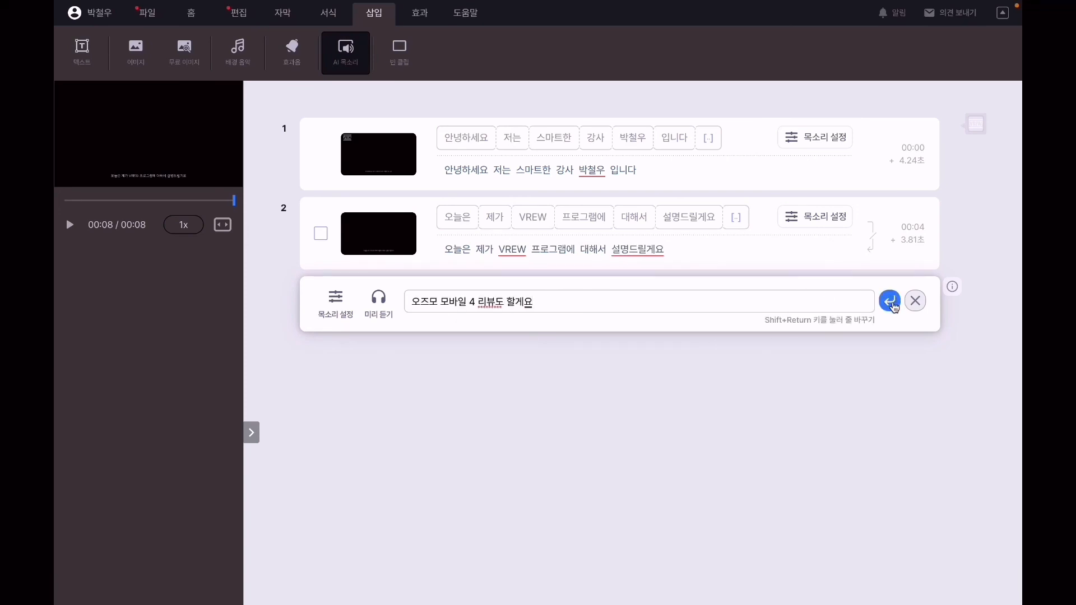
pyautogui.click(891, 303)
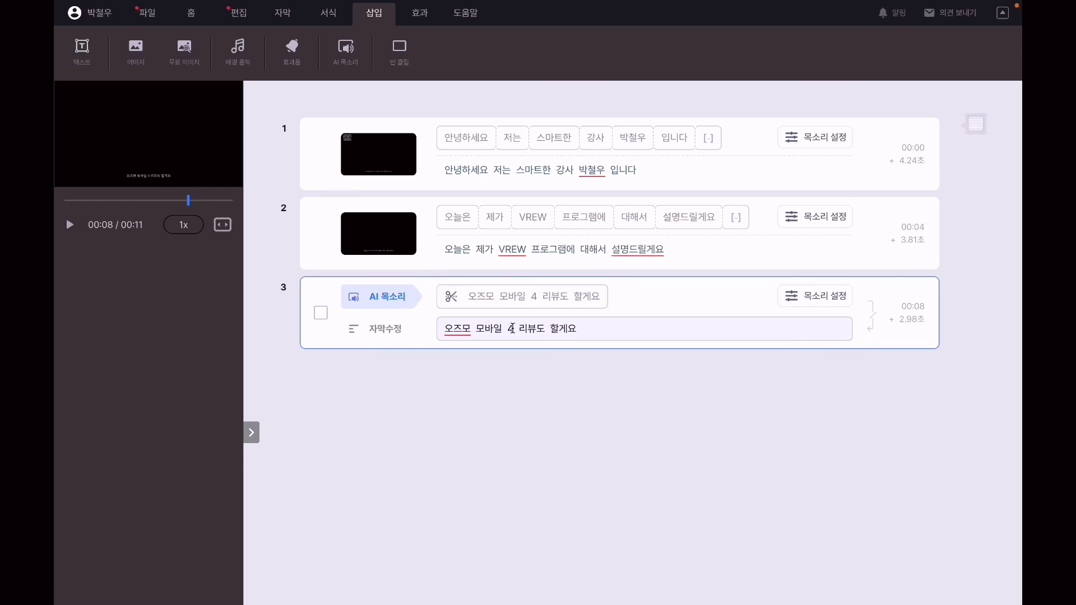
pyautogui.press('space')
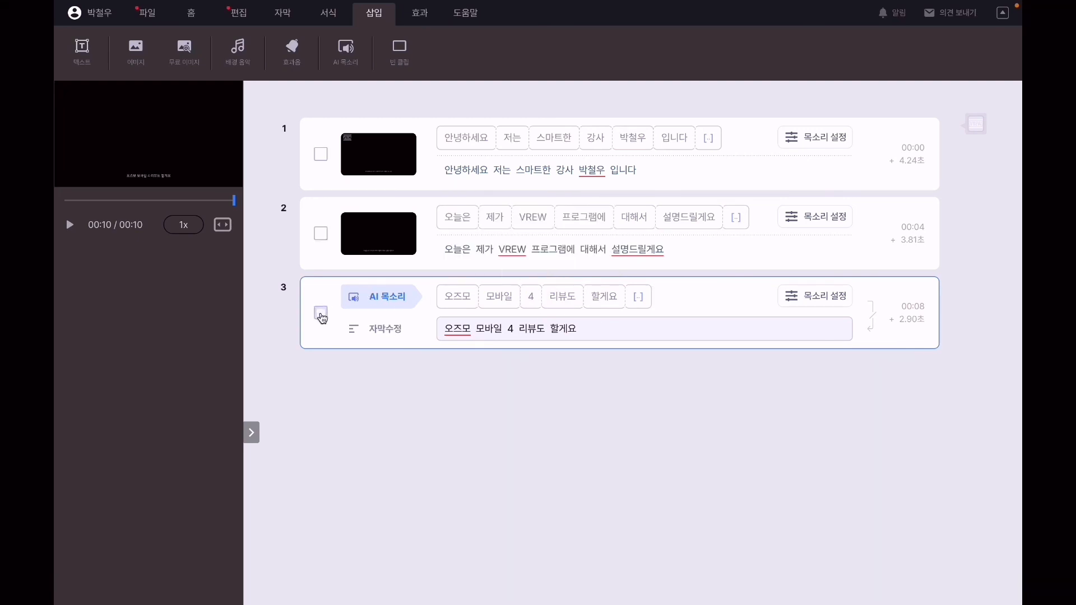
# - Replace the third clip with an AI voice clip reading "오즈모 모바일 포 리뷰도 해볼게요" and play it back
pyautogui.click(322, 316)
pyautogui.click(300, 278)
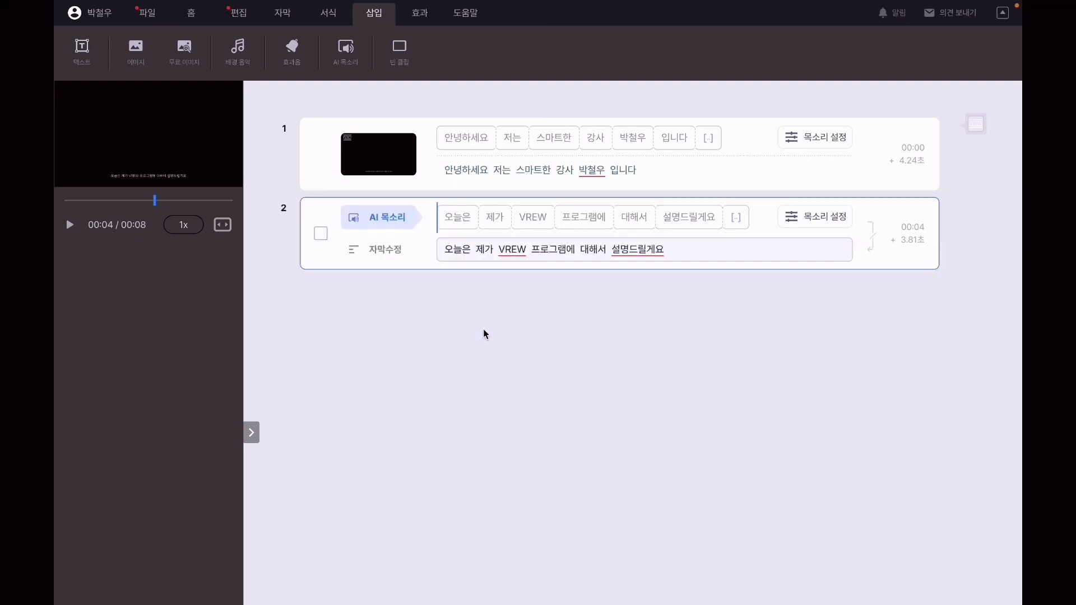
pyautogui.click(346, 53)
pyautogui.write('ㅇ')
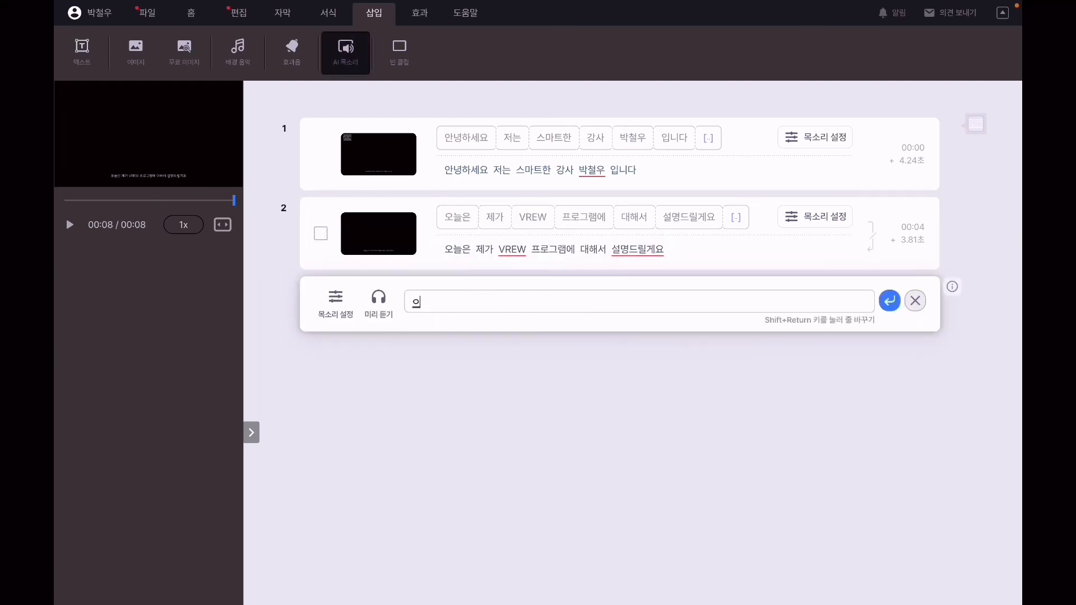
pyautogui.write('오즈므 모바일 포 리뷰도 헤')
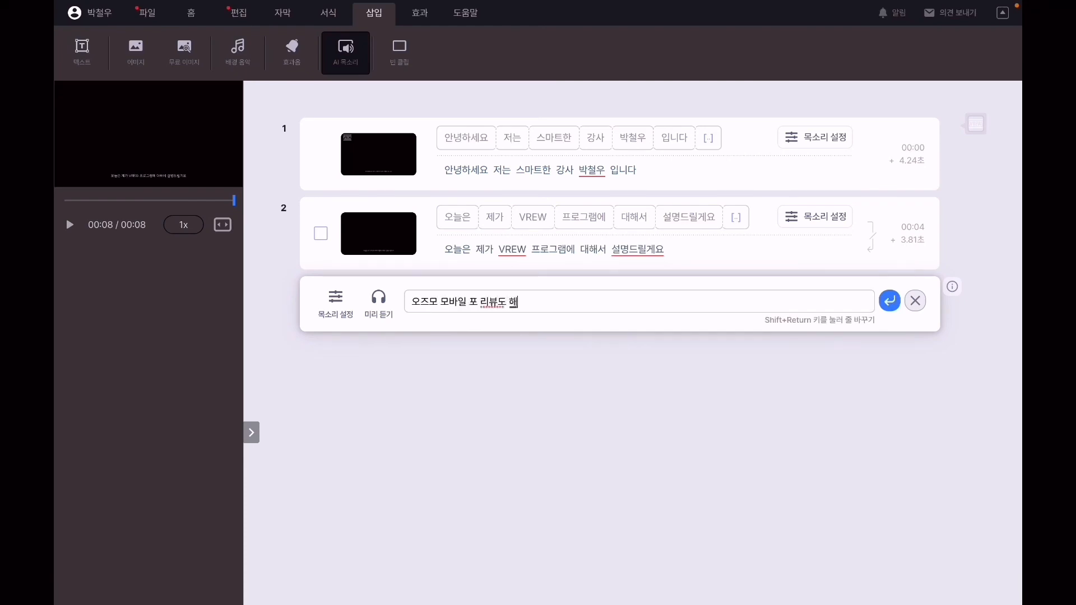
pyautogui.write('볼게요')
pyautogui.click(888, 303)
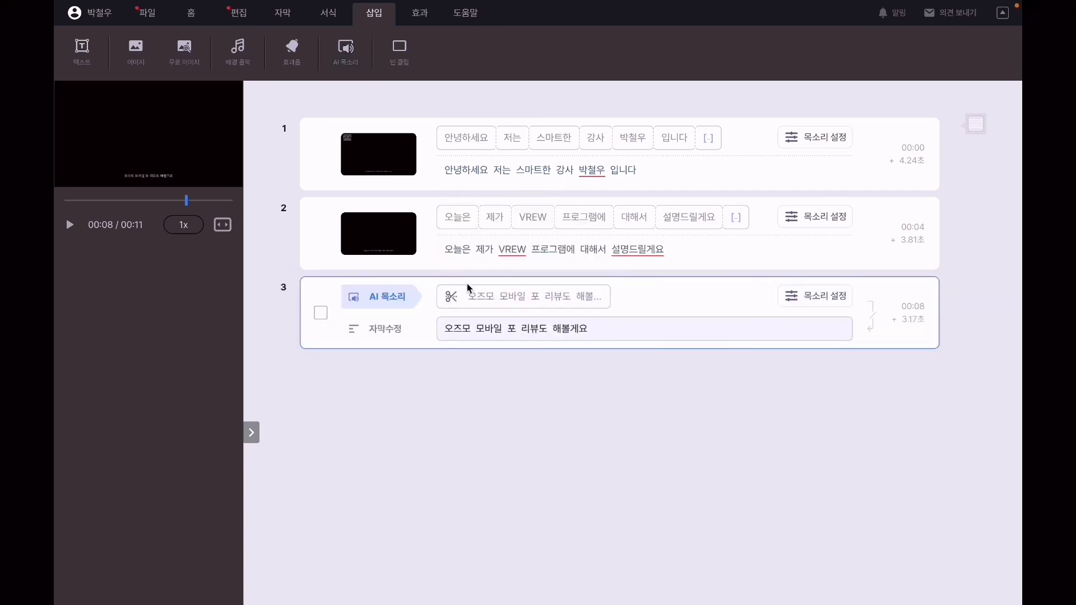
pyautogui.press('space')
# - Search the free images for 스마트폰 and insert the photo of hands holding a phone over a laptop into the first clip
pyautogui.moveTo(383, 213)
pyautogui.moveTo(429, 144)
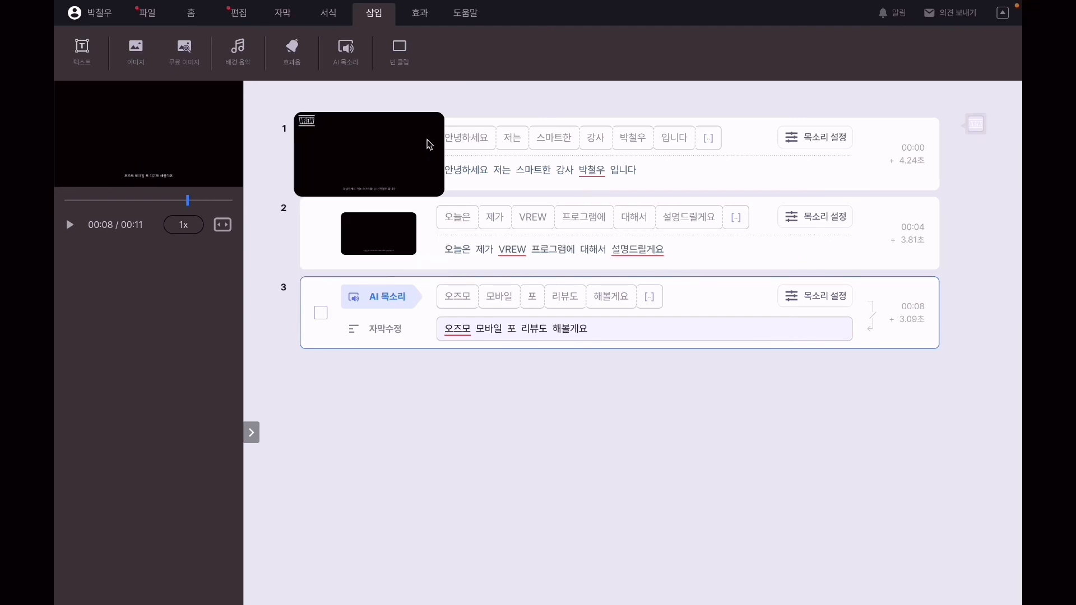
pyautogui.click(185, 54)
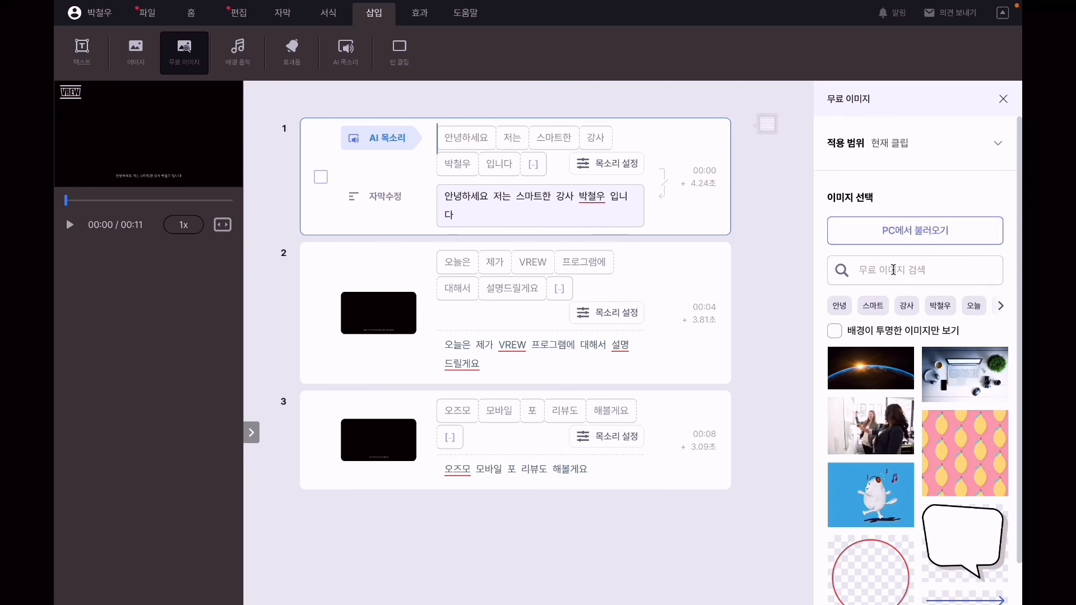
pyautogui.click(894, 269)
pyautogui.write('스마트폰')
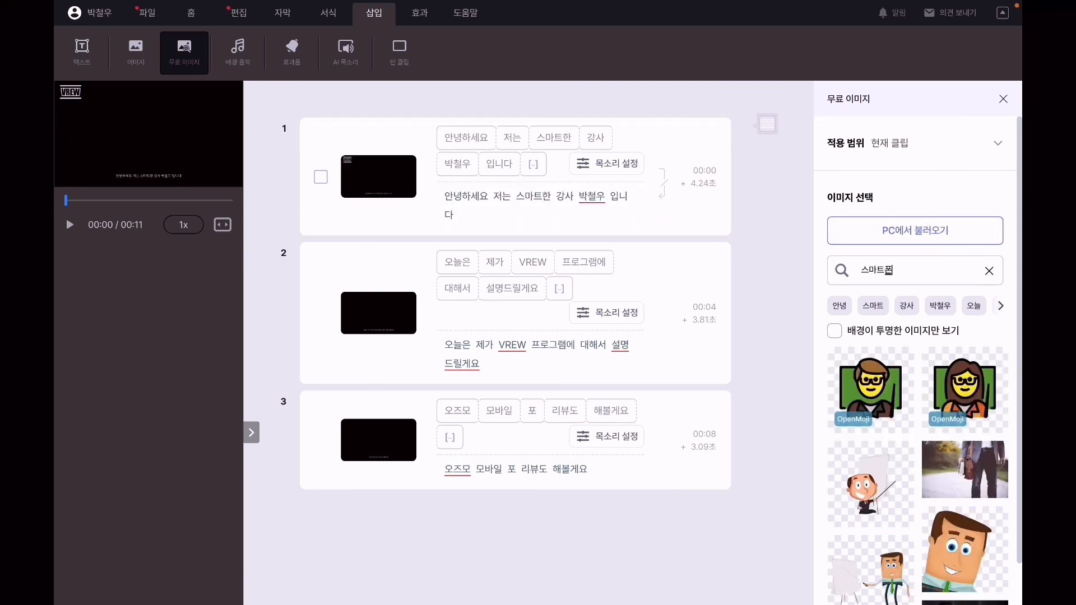
pyautogui.press('Return')
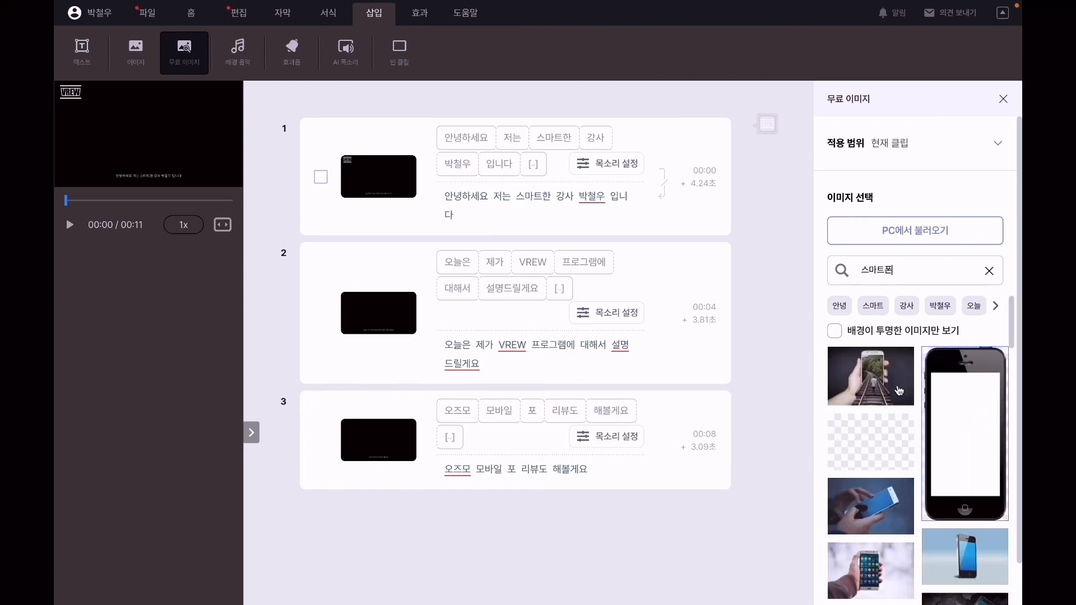
pyautogui.scroll(-3, 899, 391)
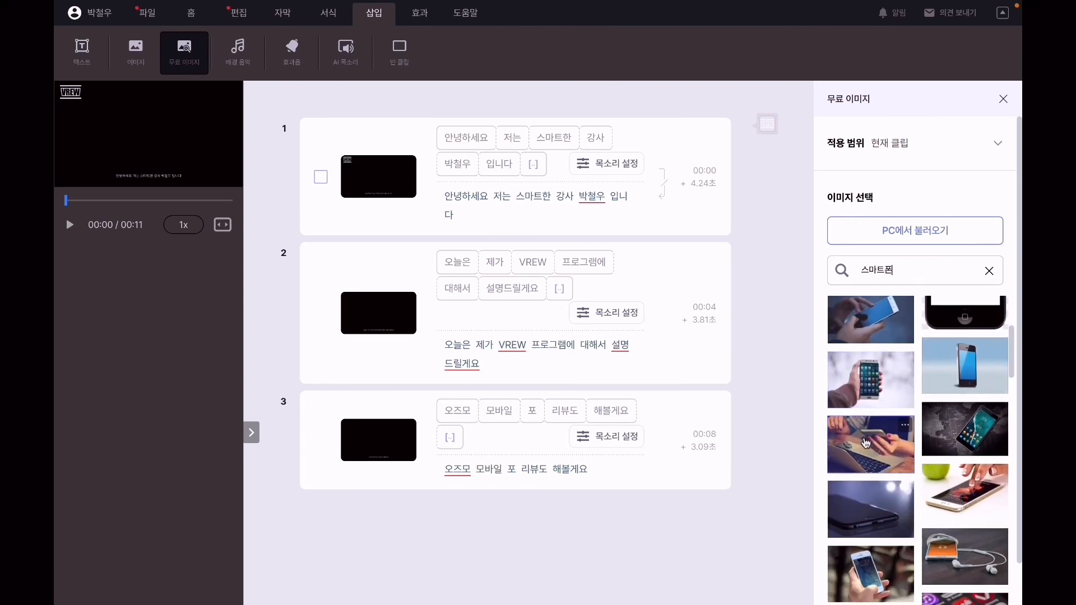
pyautogui.click(866, 443)
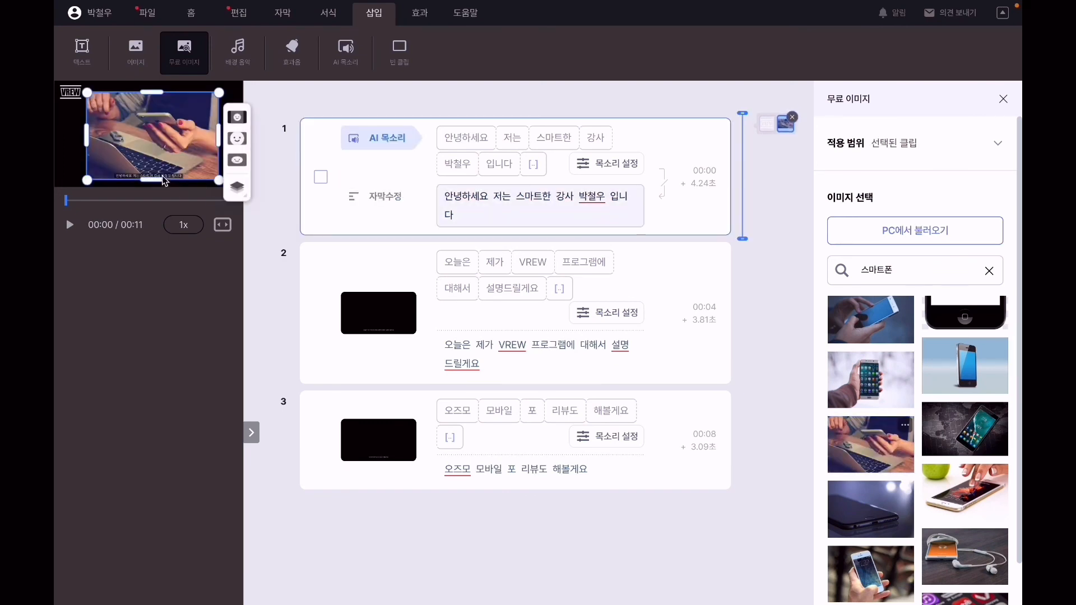
# - Widen the video preview, crop the smartphone photo to fill the frame with 잘라서 채우기, and play the first clip
pyautogui.moveTo(244, 252); pyautogui.dragTo(401, 252)
pyautogui.click(377, 148)
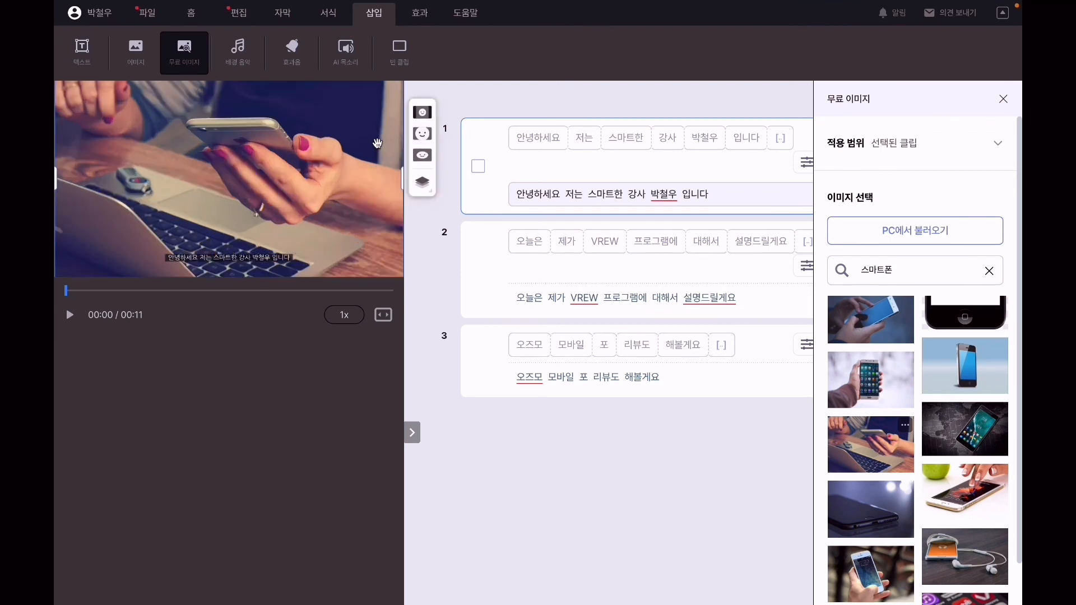
pyautogui.click(510, 139)
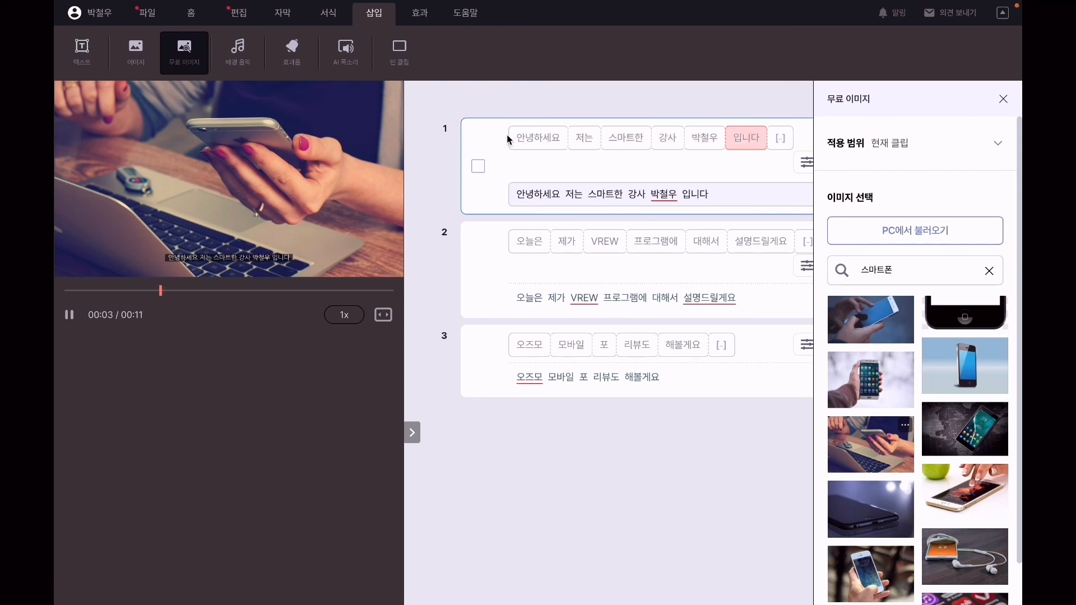
pyautogui.press('space')
# - Insert the pointing robot photo from a free-image search for AI into the second clip, fill the frame with 잘라서 채우기, and play it
pyautogui.click(510, 240)
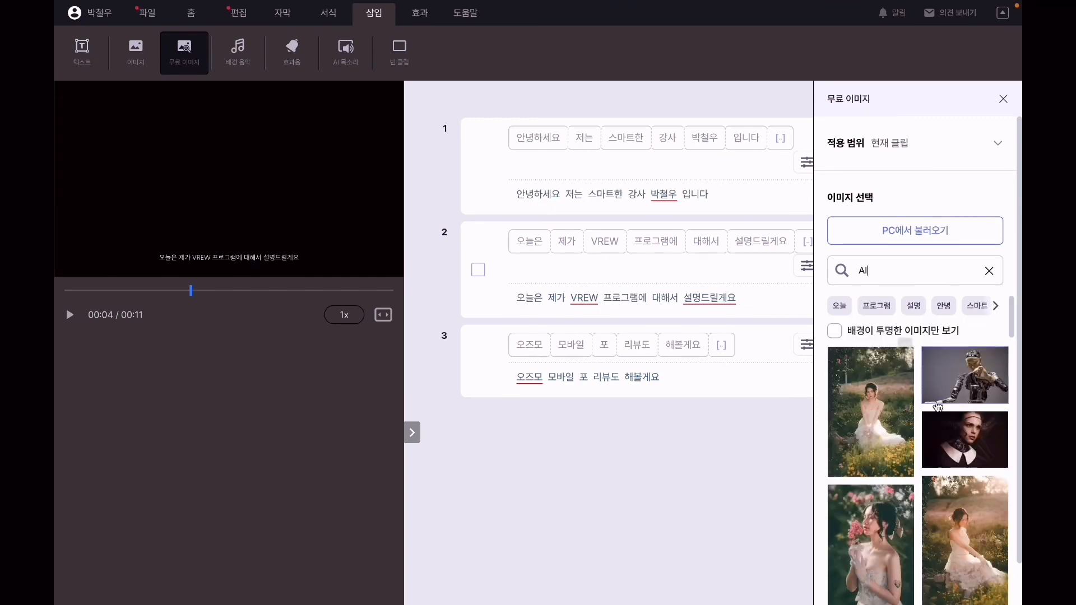
pyautogui.click(965, 378)
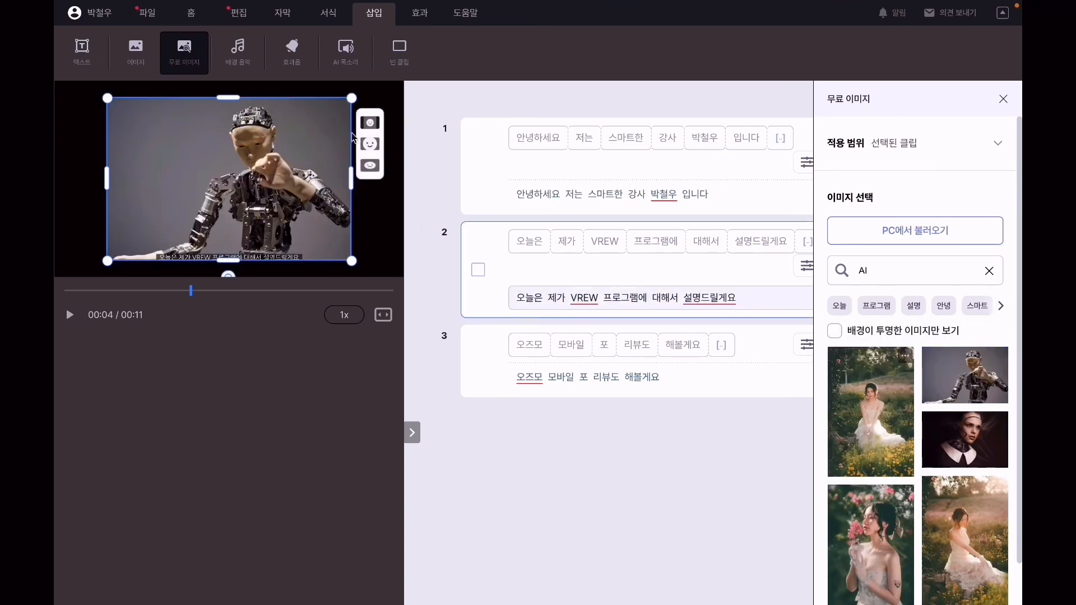
pyautogui.click(367, 142)
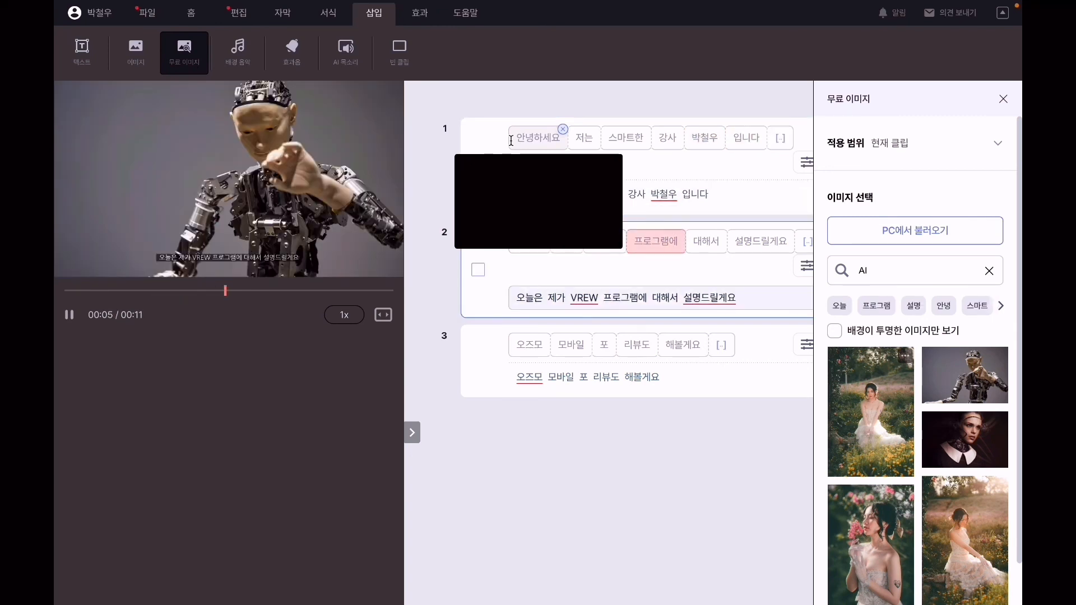
pyautogui.press('space')
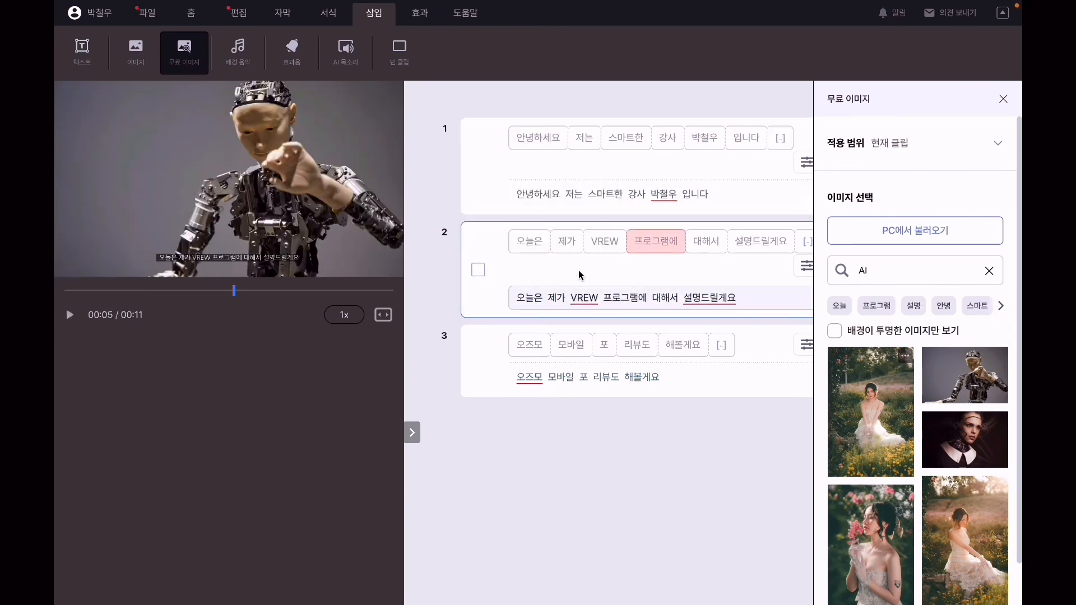
# - Split the first clip after 강사 and fill the new second clip with the instructor's photo from the computer, using 잘라서 채우기
pyautogui.click(684, 139)
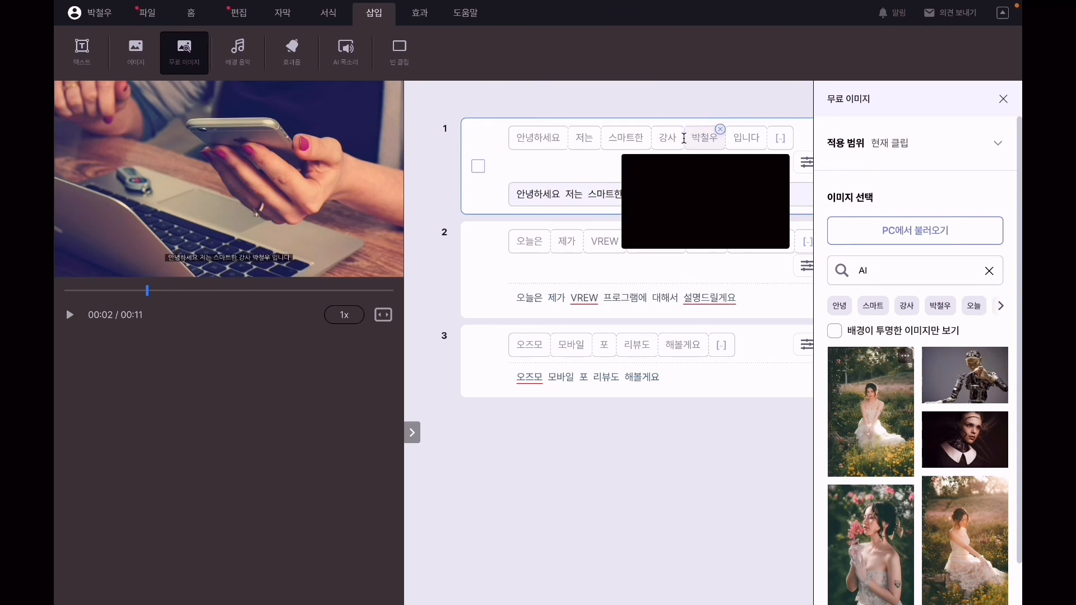
pyautogui.press('Return')
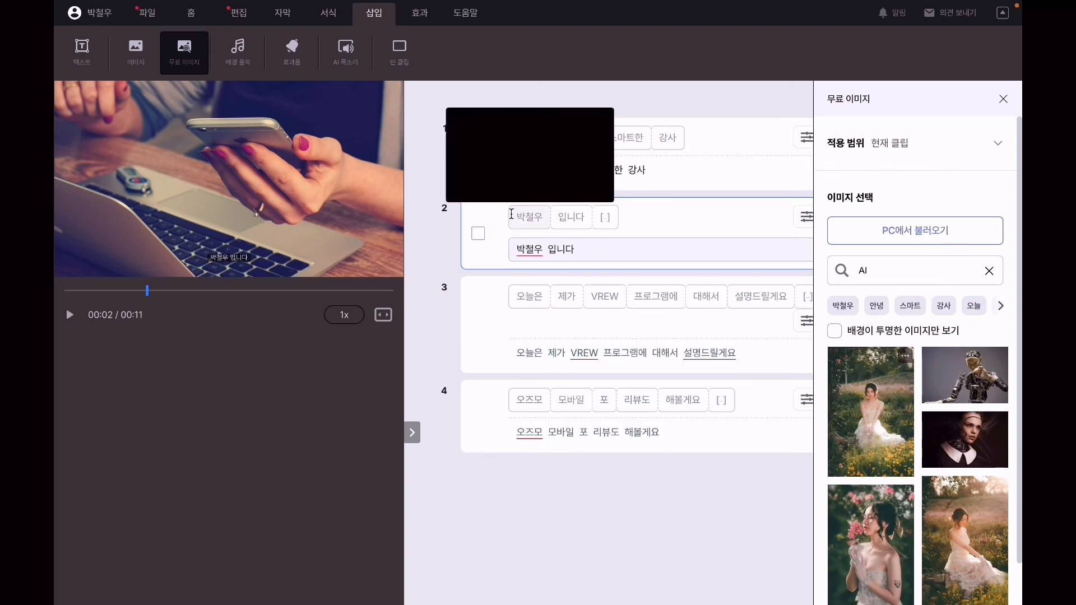
pyautogui.click(925, 231)
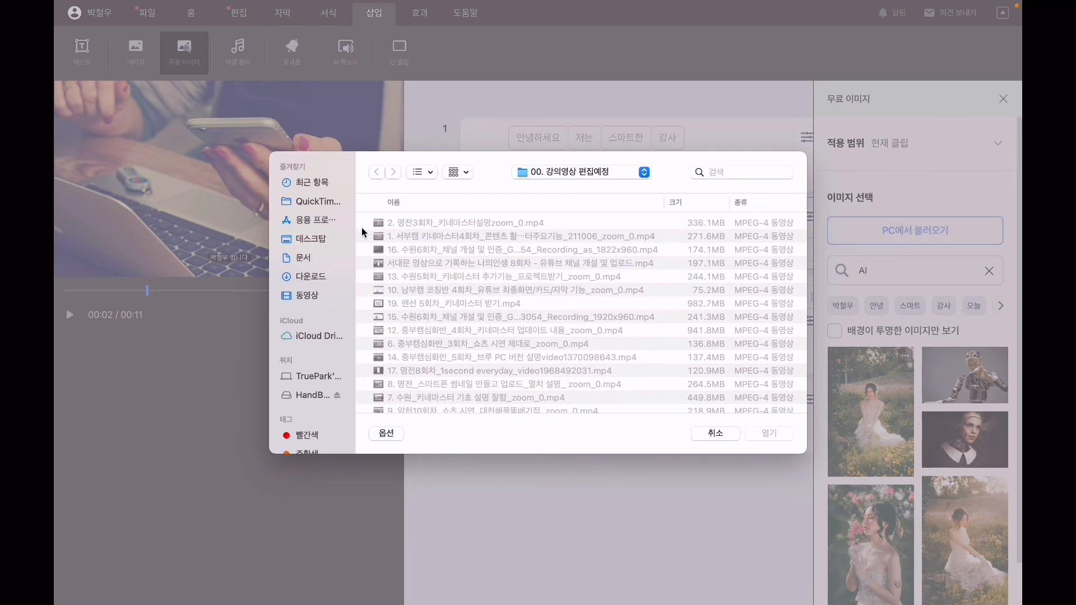
pyautogui.doubleClick(436, 336)
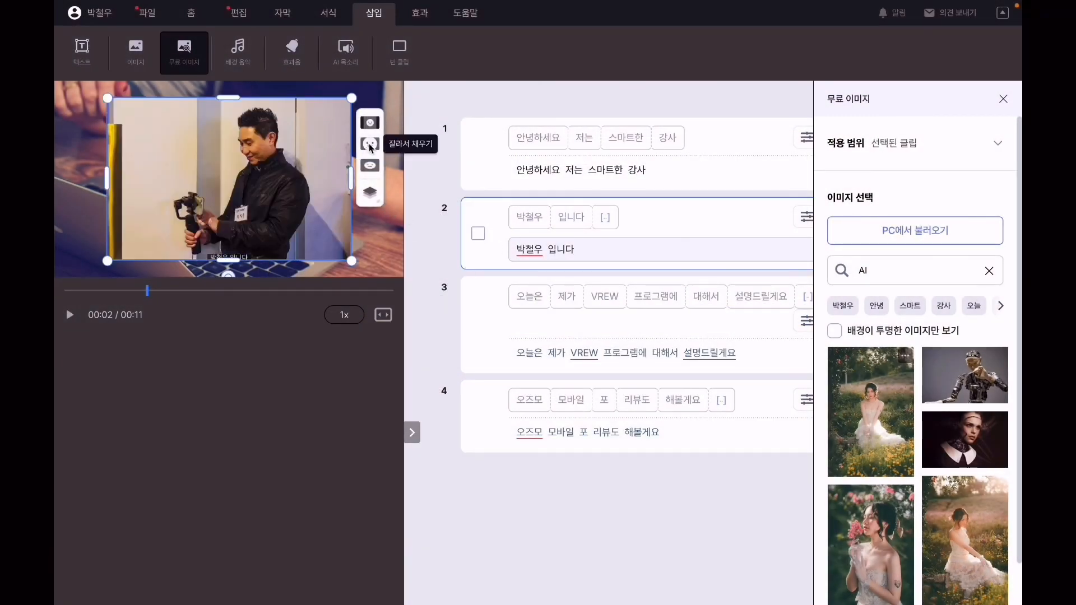
pyautogui.click(369, 145)
pyautogui.click(508, 137)
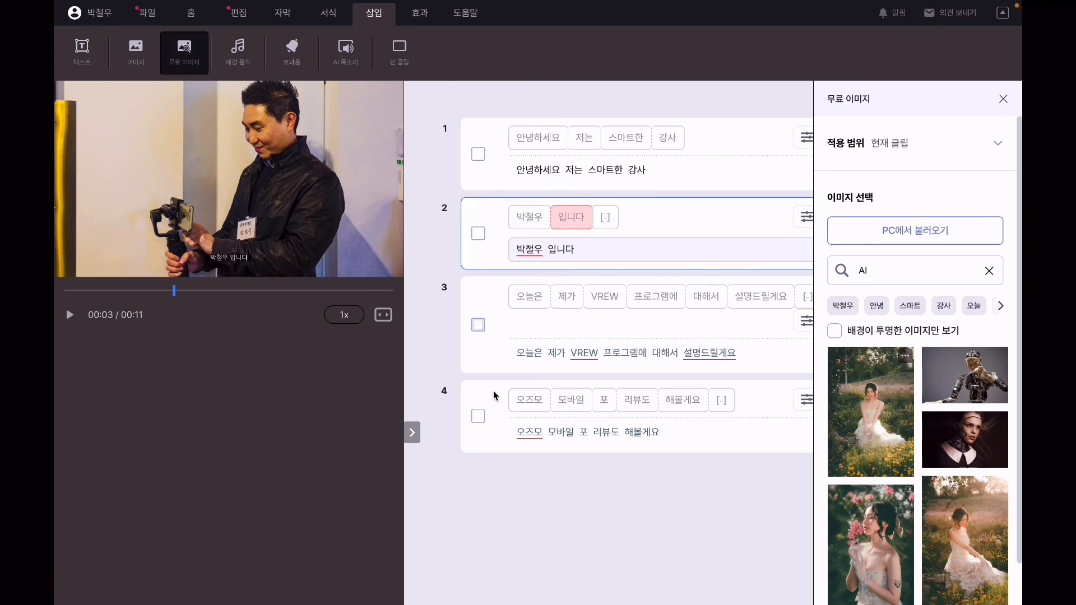
# - Review the formats other than video in which the project can be exported, including 오디오파일
pyautogui.click(151, 16)
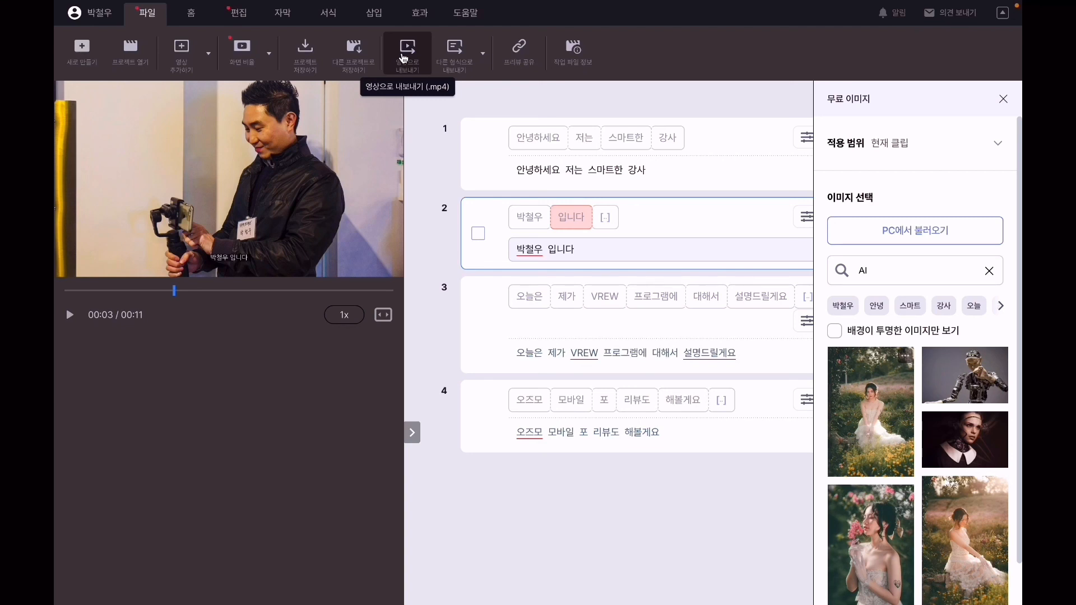
pyautogui.click(452, 66)
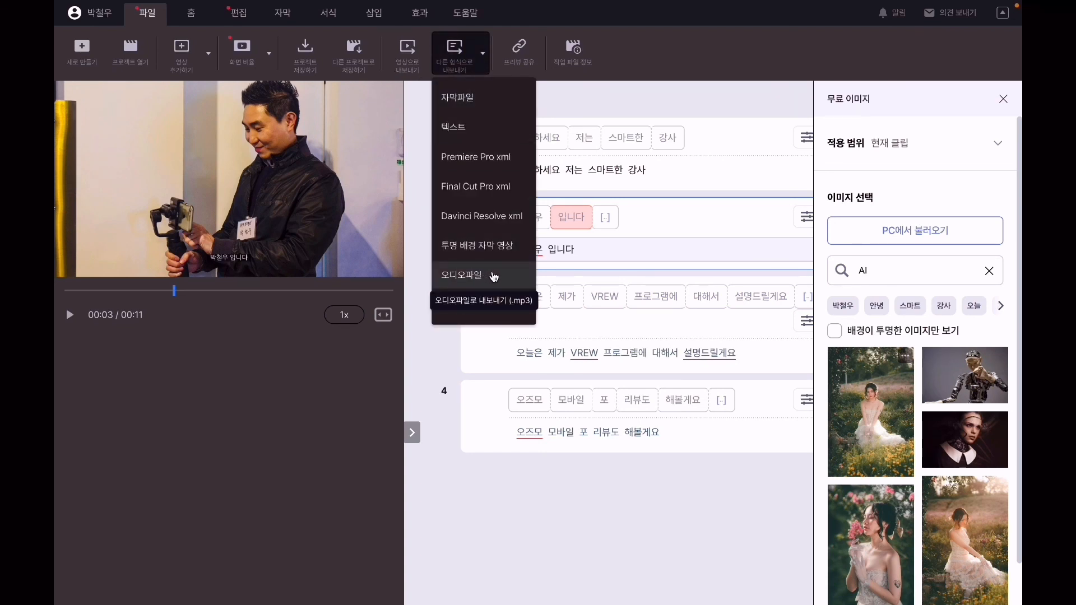
pyautogui.click(663, 80)
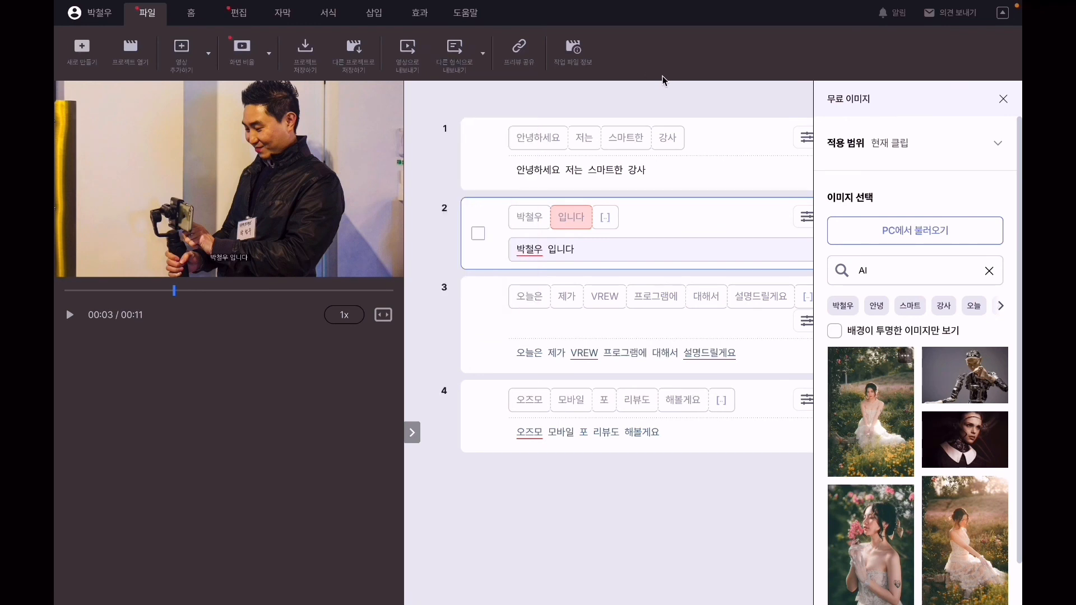